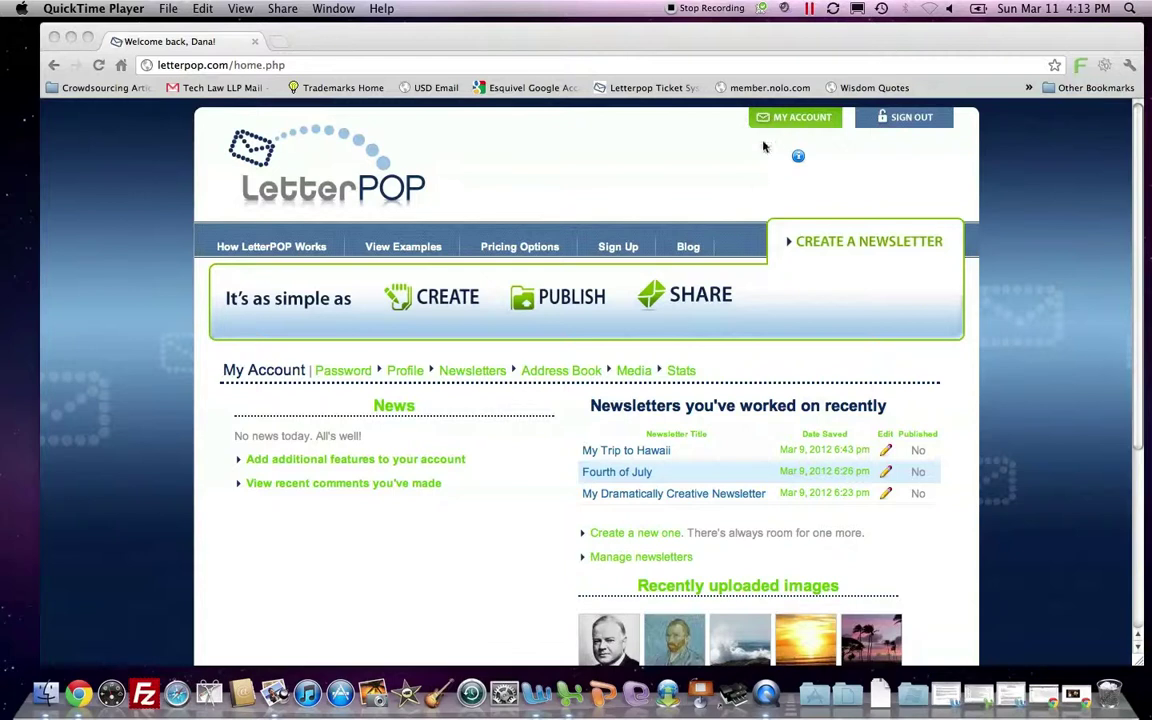
Go from My Account to the Address Book and bring up the Import Contacts form.
click(788, 122)
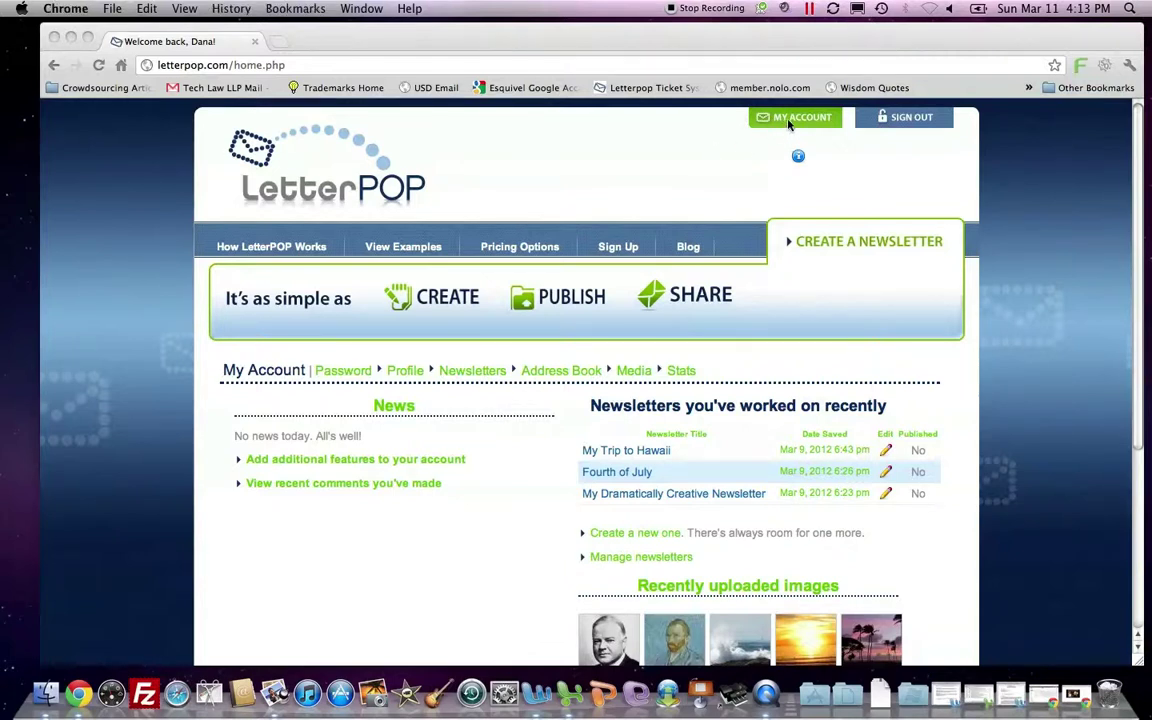
click(789, 122)
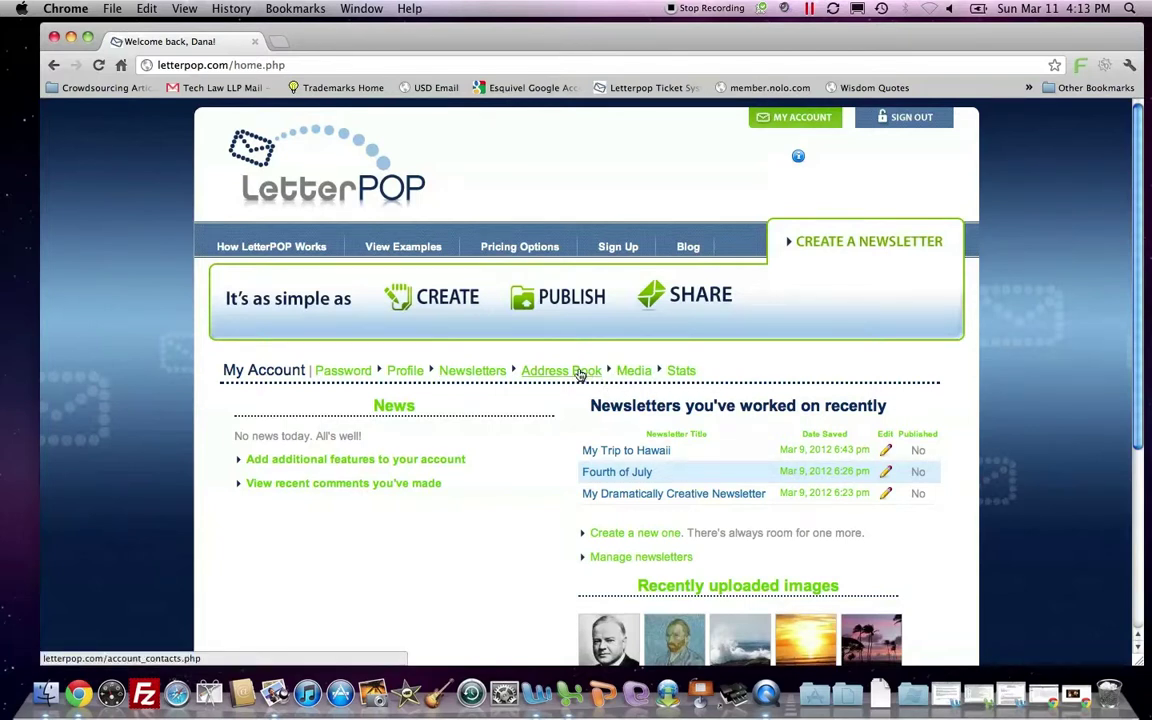
click(580, 374)
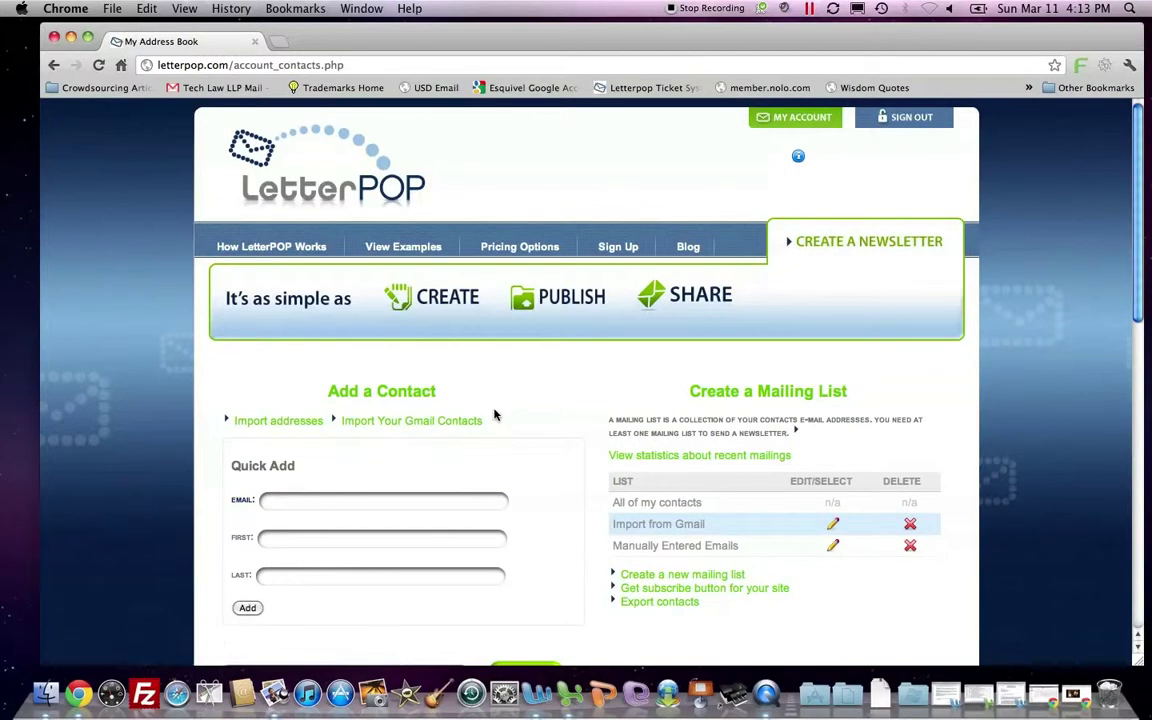
scroll(494, 415, down, 3)
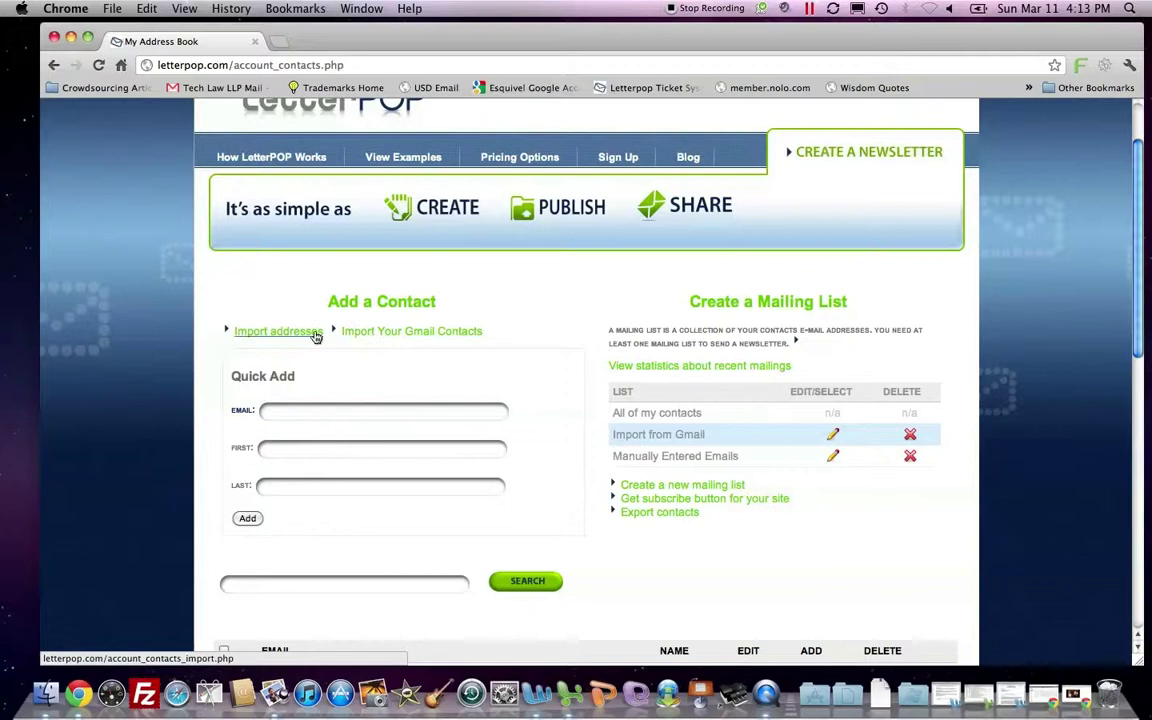
click(313, 334)
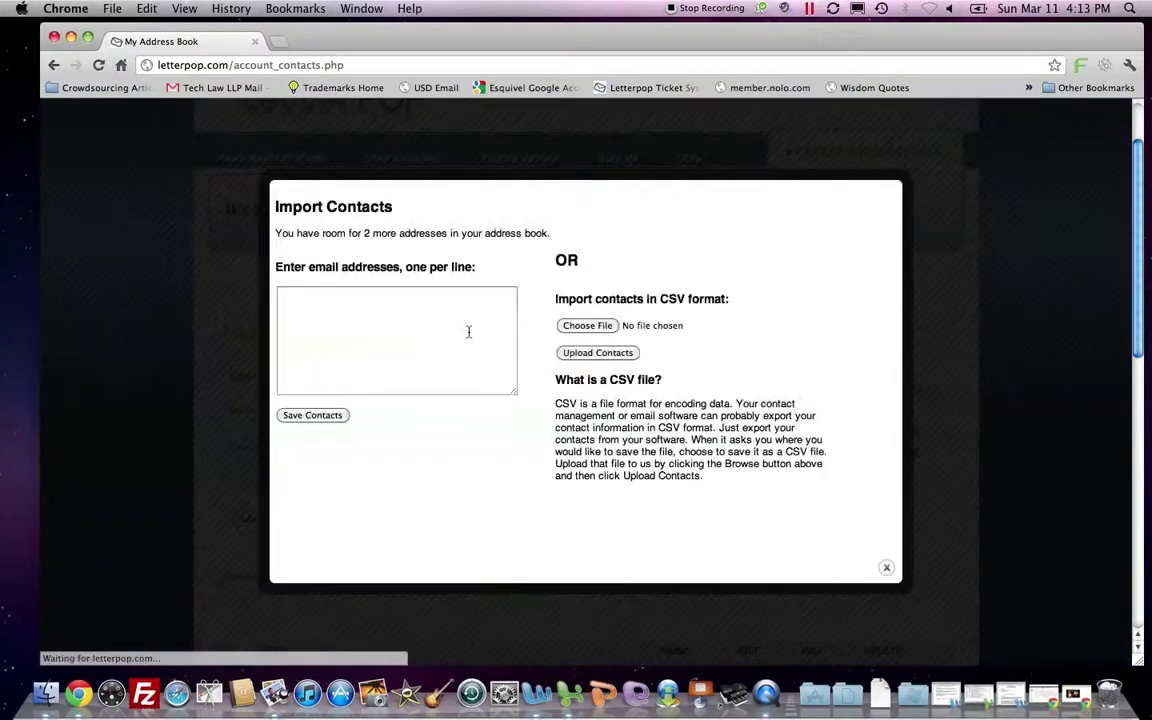
Enter two e-mail addresses, one per line, within the Import Contacts 2-address limit.
click(390, 328)
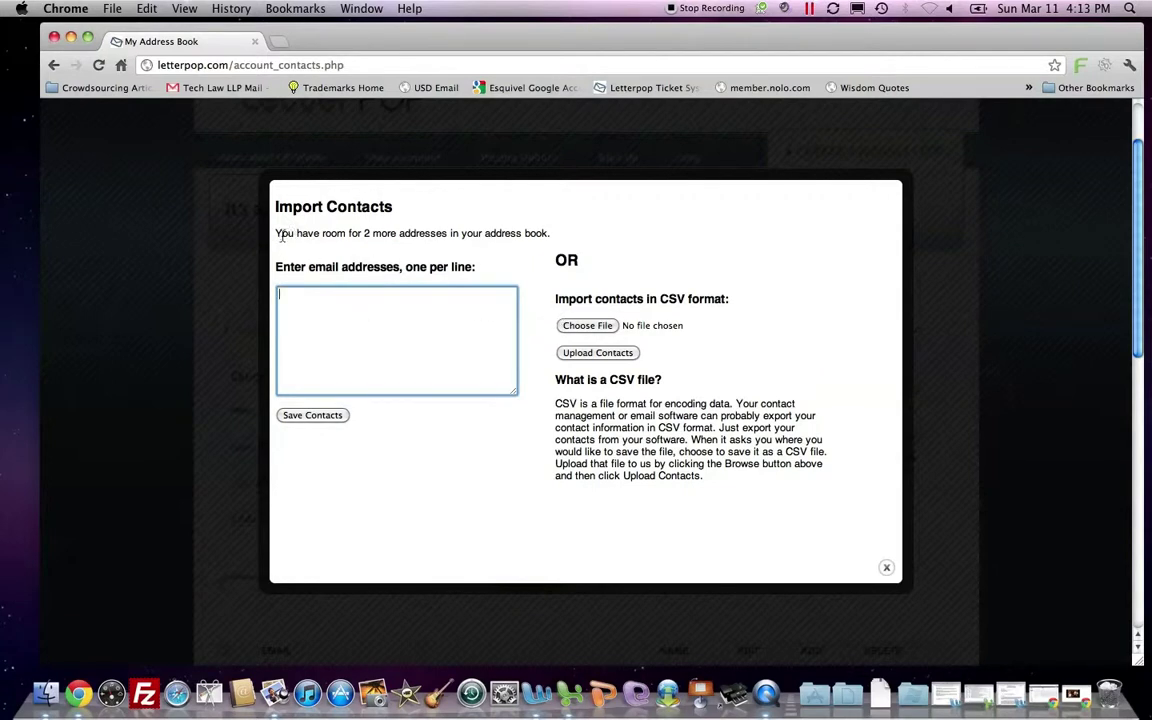
drag(276, 233, 545, 233)
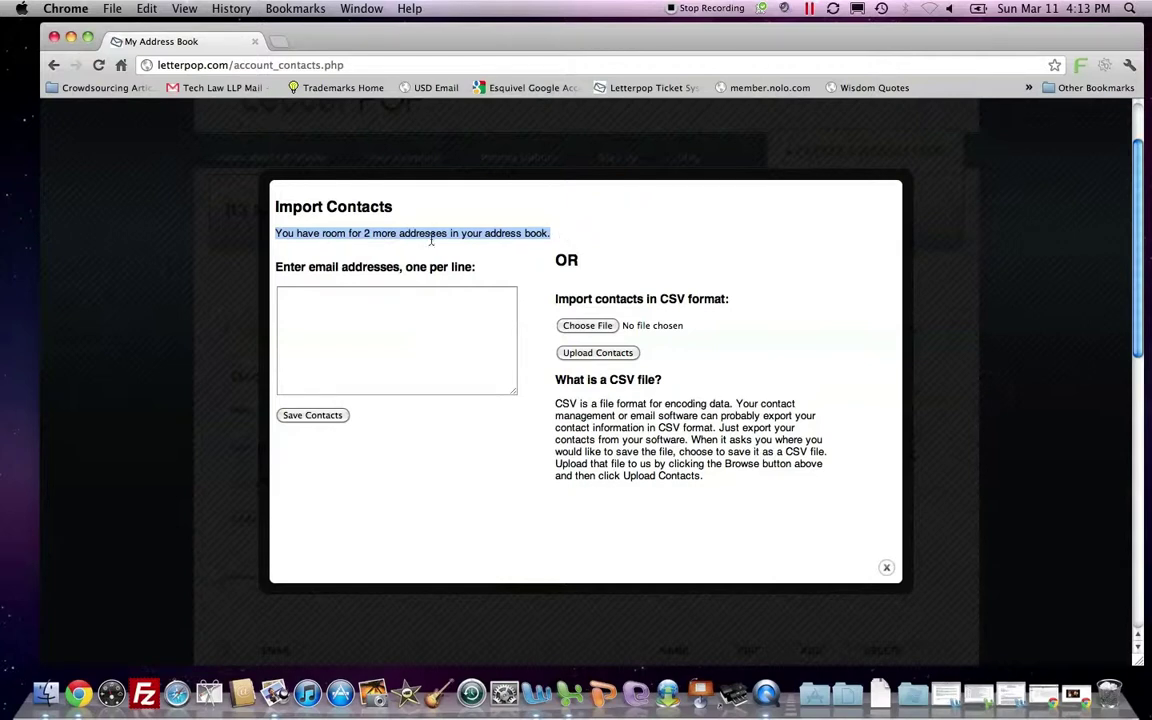
click(437, 298)
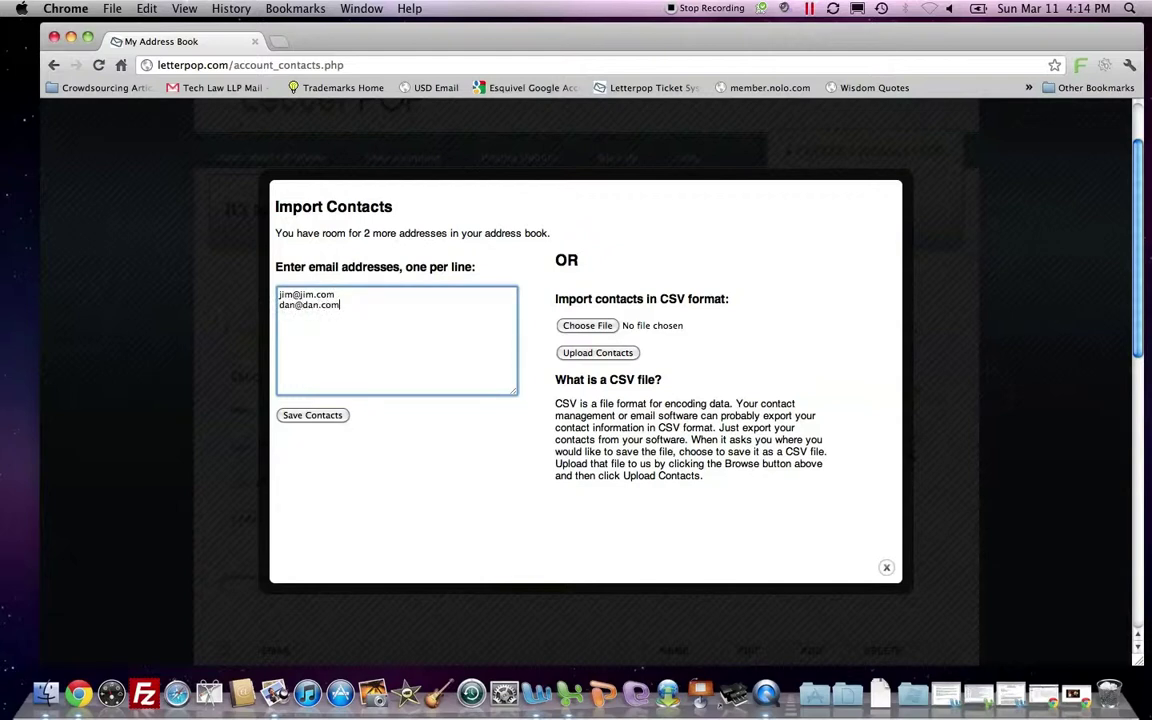
Save the two addresses and import them into the existing Manually Entered Emails list.
click(314, 413)
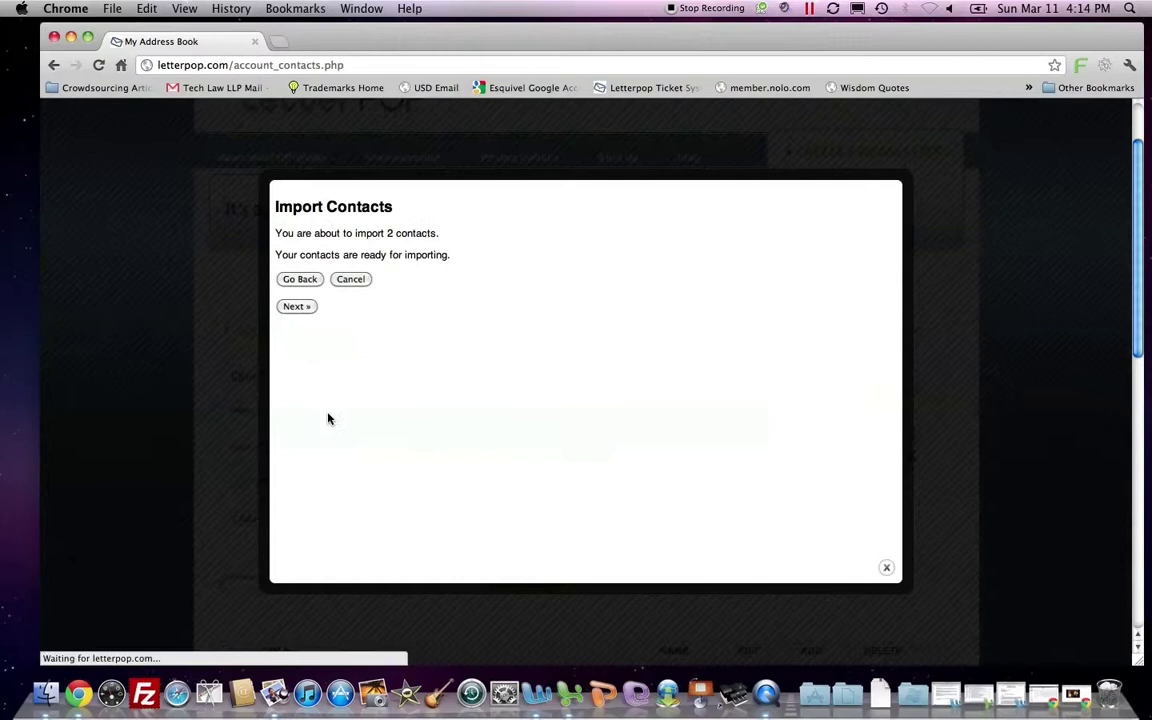
click(295, 309)
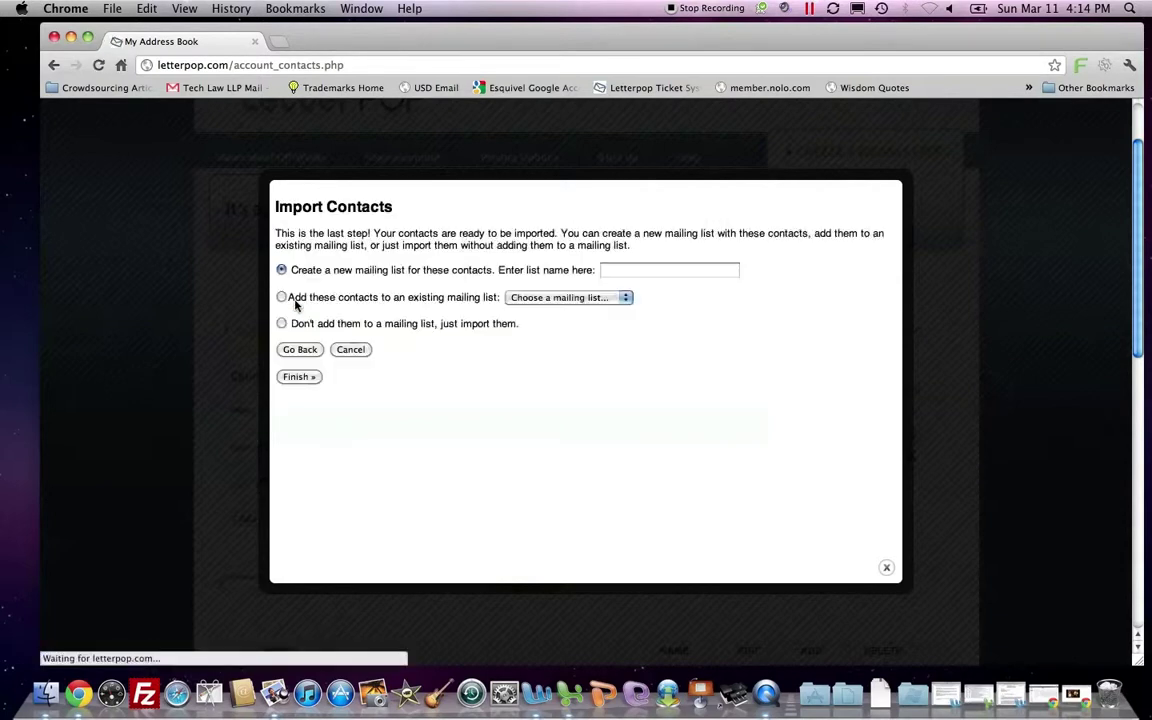
click(661, 271)
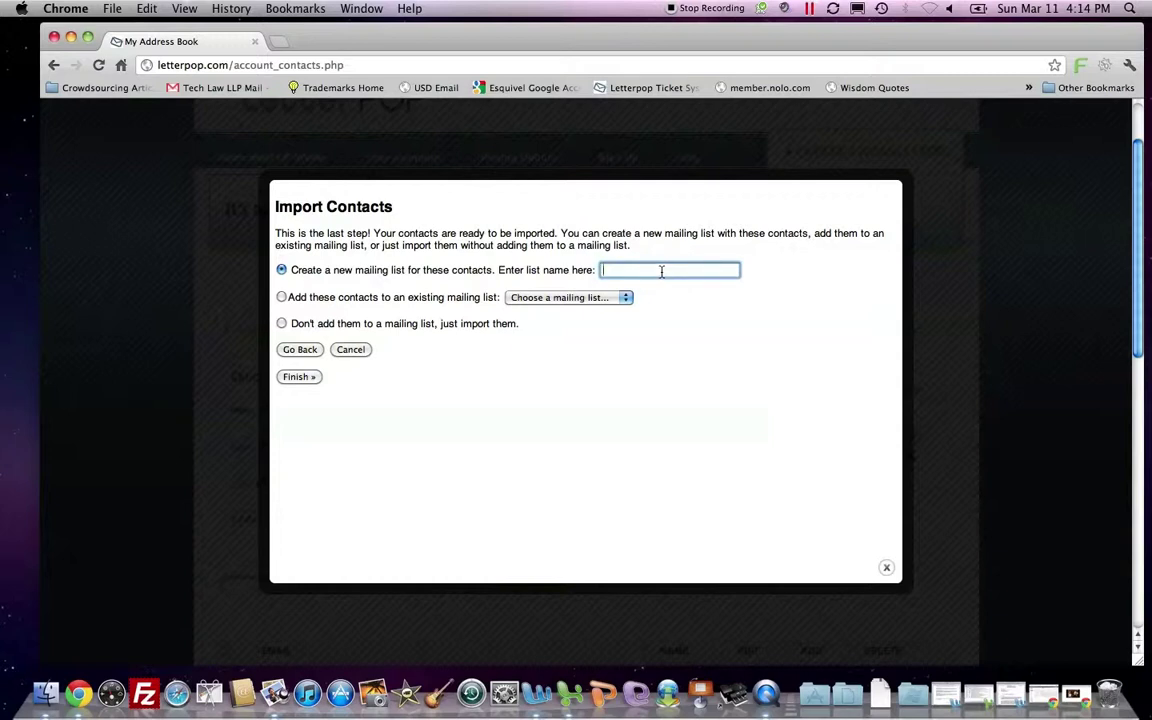
click(281, 297)
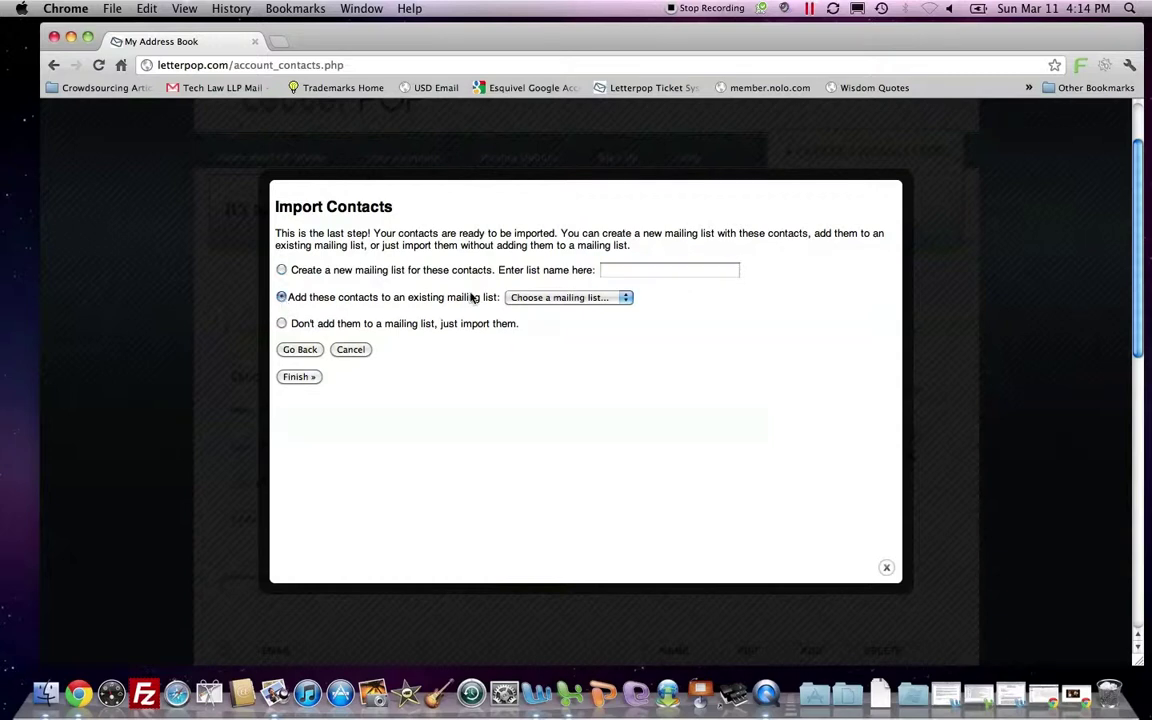
click(517, 300)
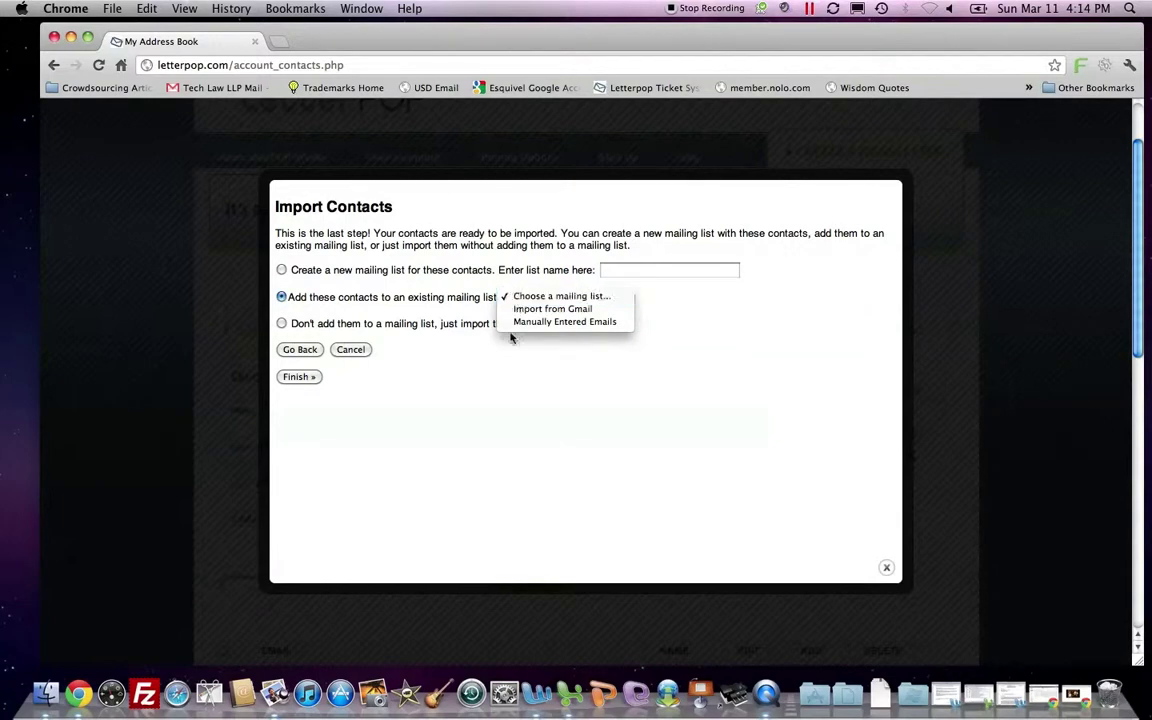
click(531, 322)
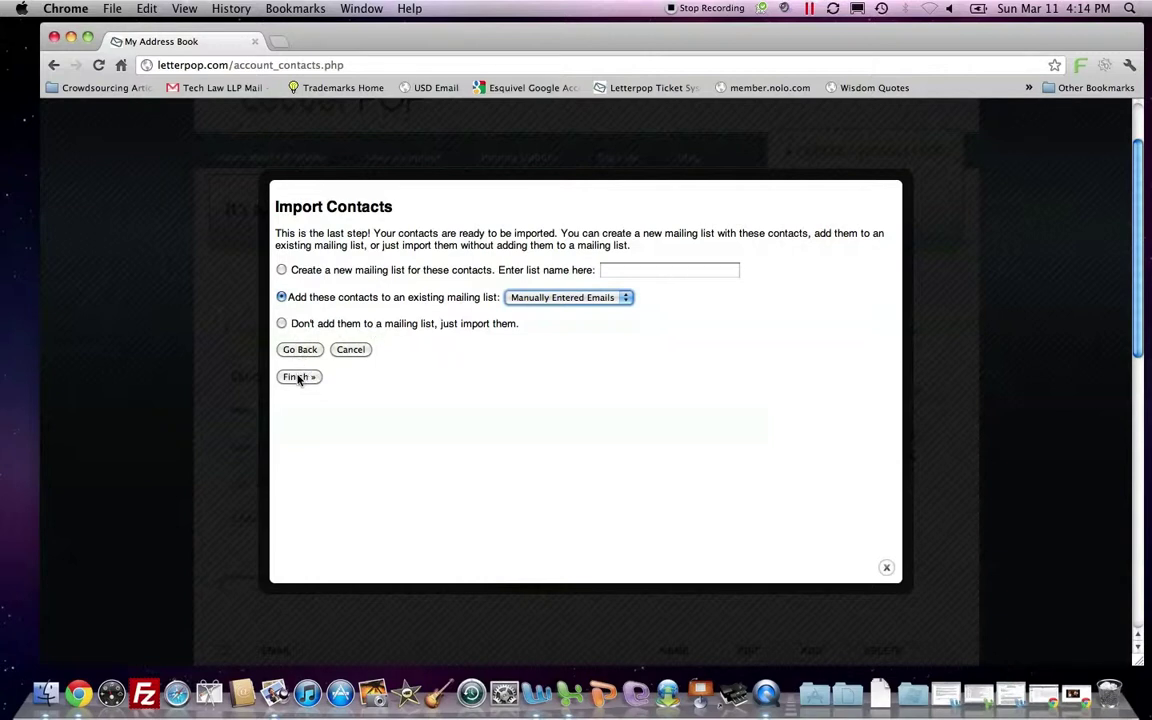
click(297, 377)
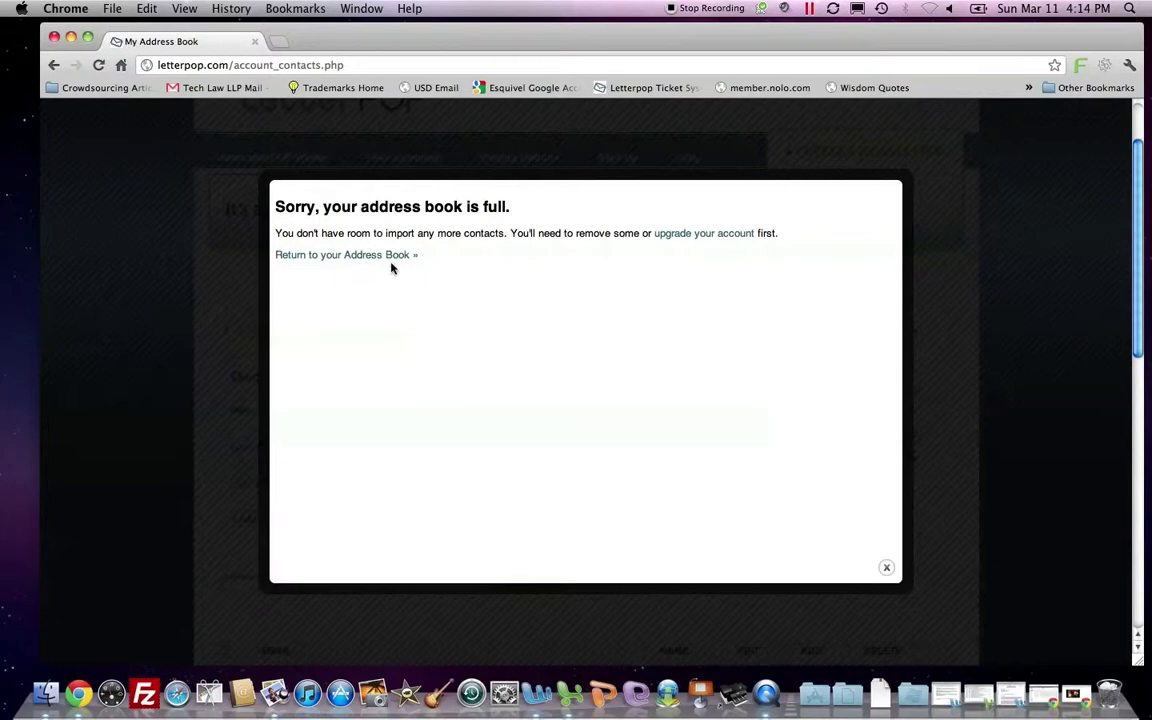
Back in the address book, delete two contacts individually, confirming each with OK.
click(390, 263)
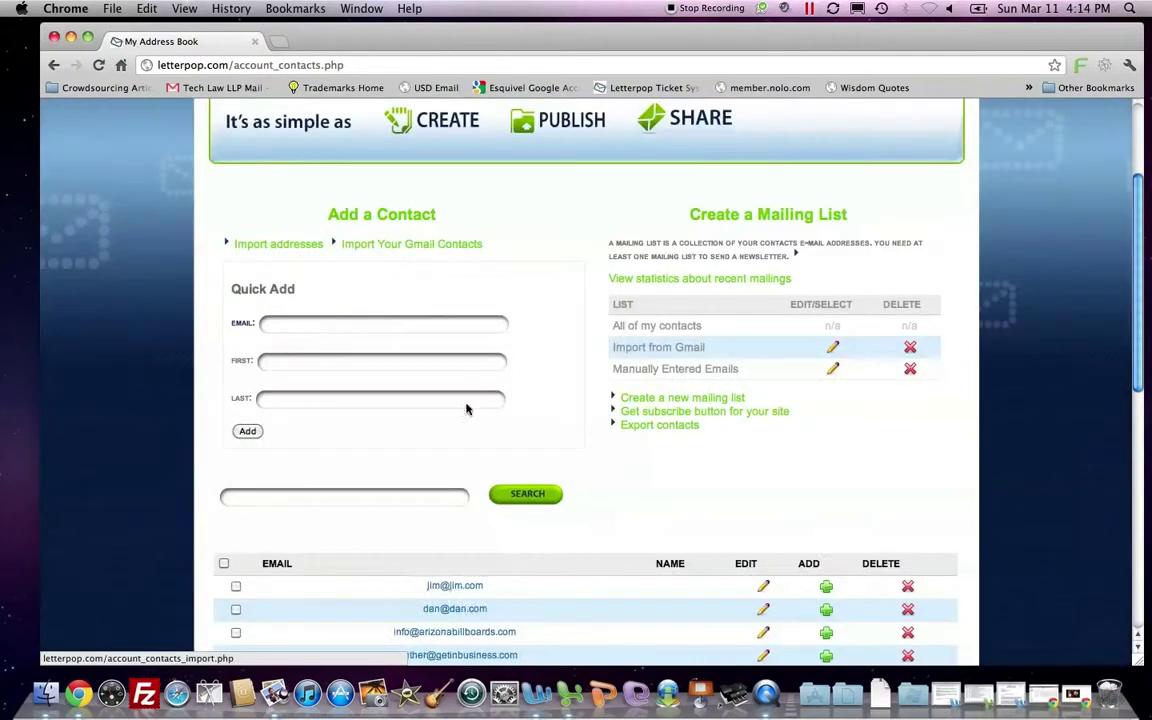
scroll(687, 540, down, 3)
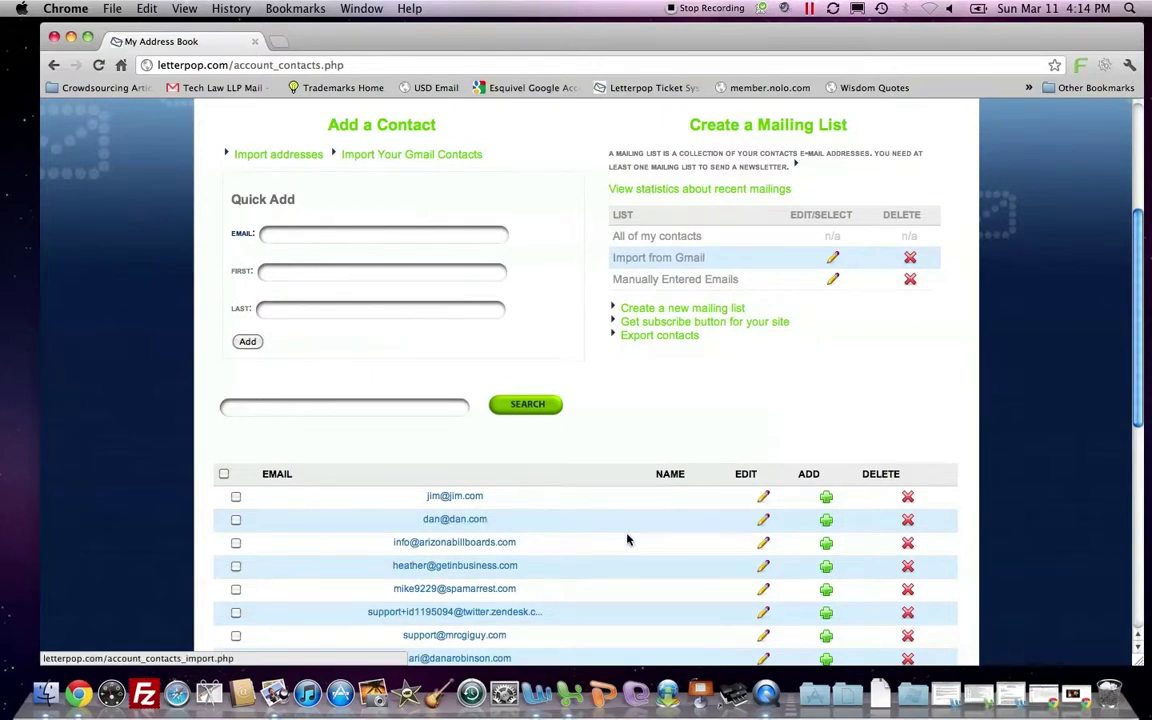
scroll(627, 540, up, 2)
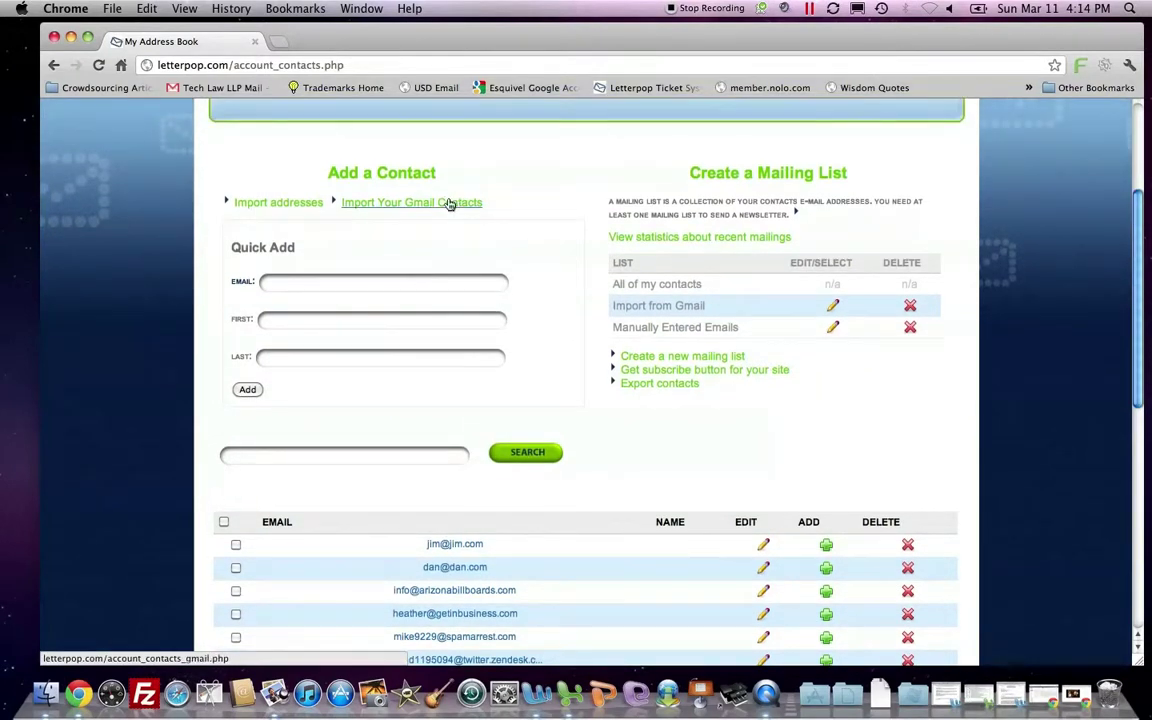
scroll(553, 417, down, 3)
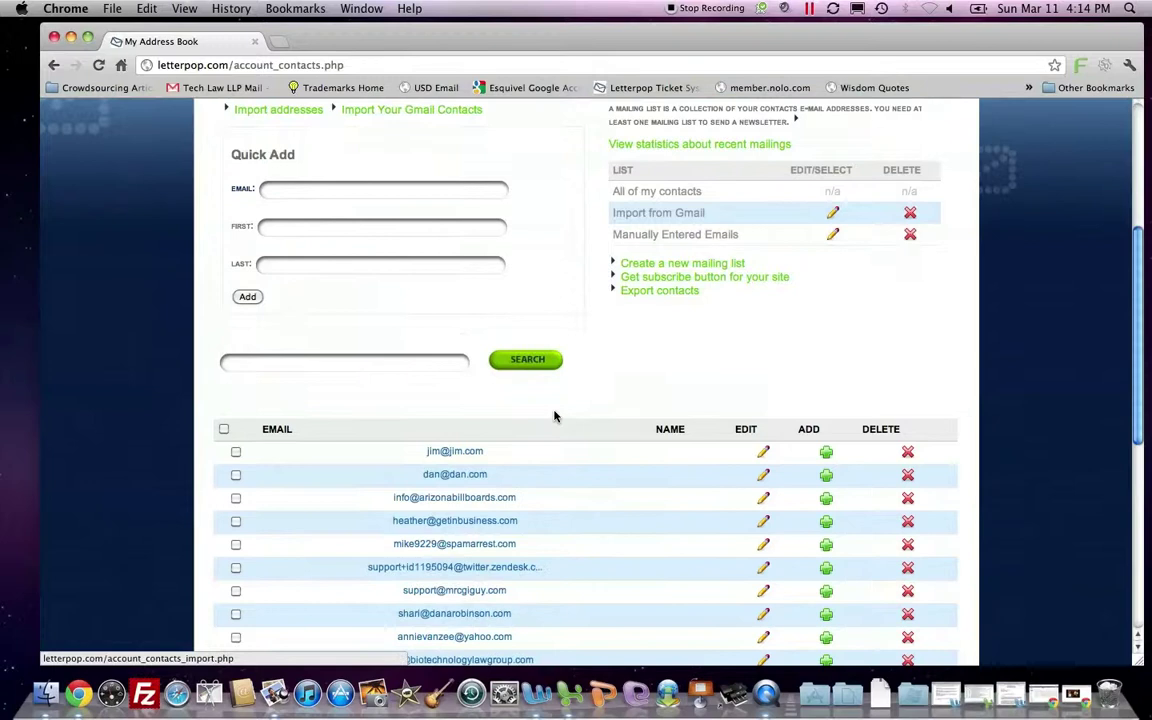
click(223, 429)
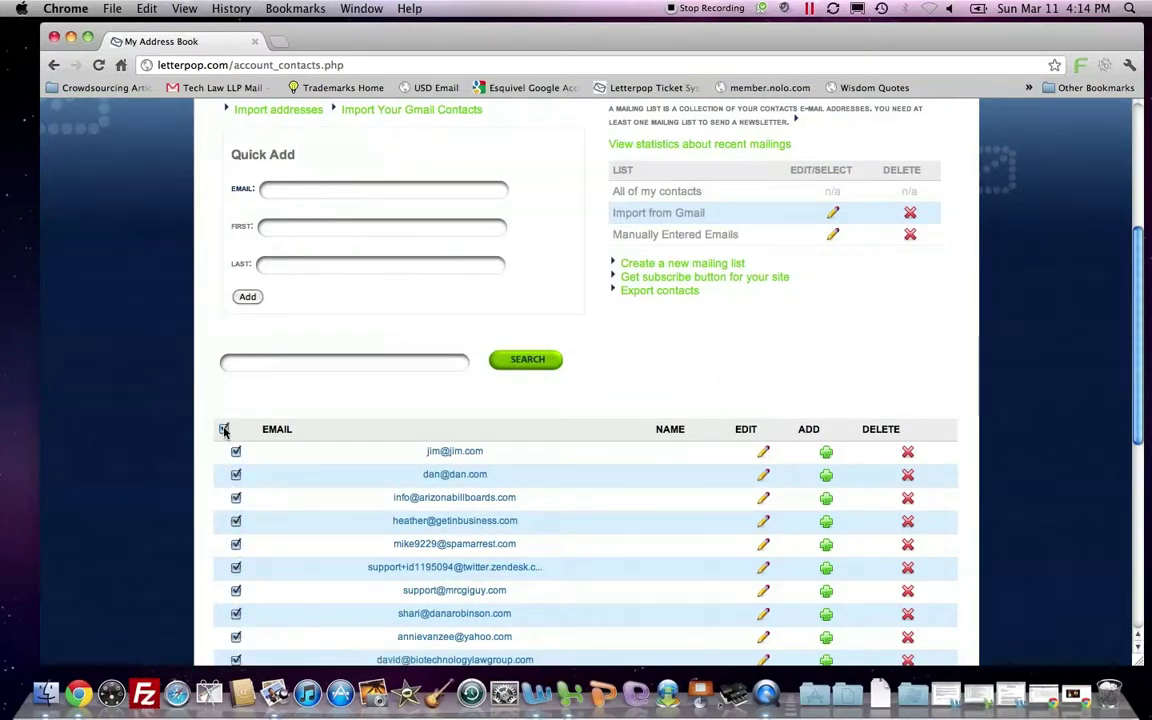
scroll(556, 413, down, 8)
scroll(556, 413, down, 2)
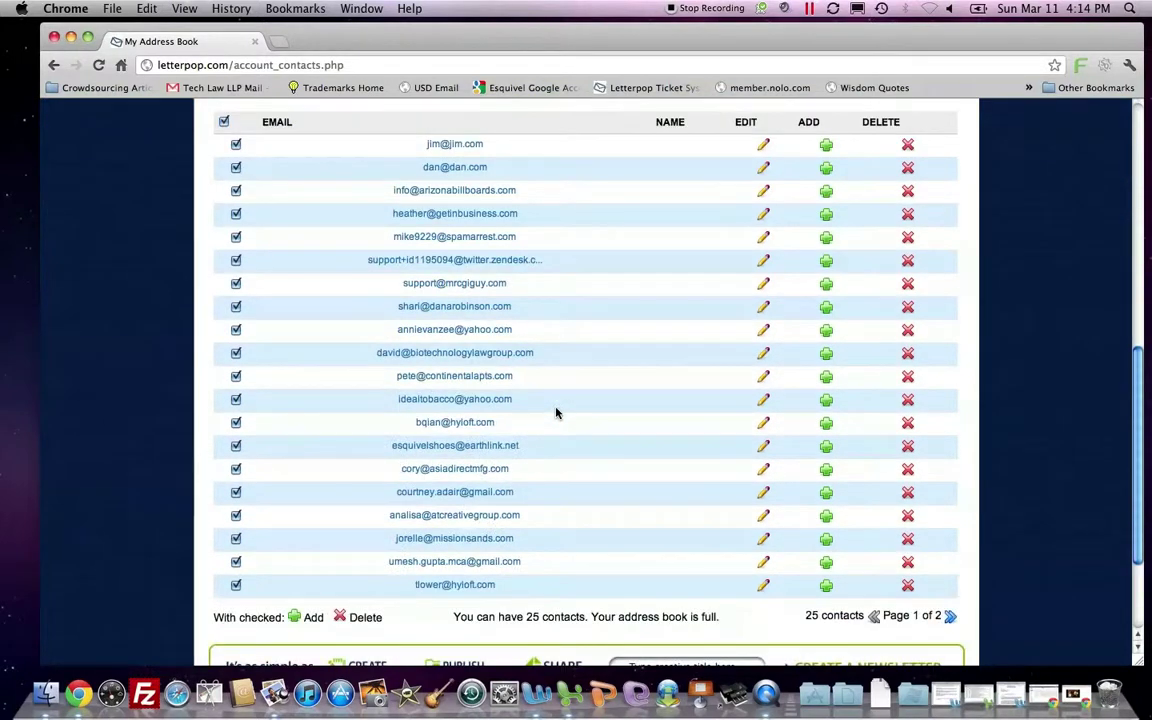
scroll(553, 410, up, 7)
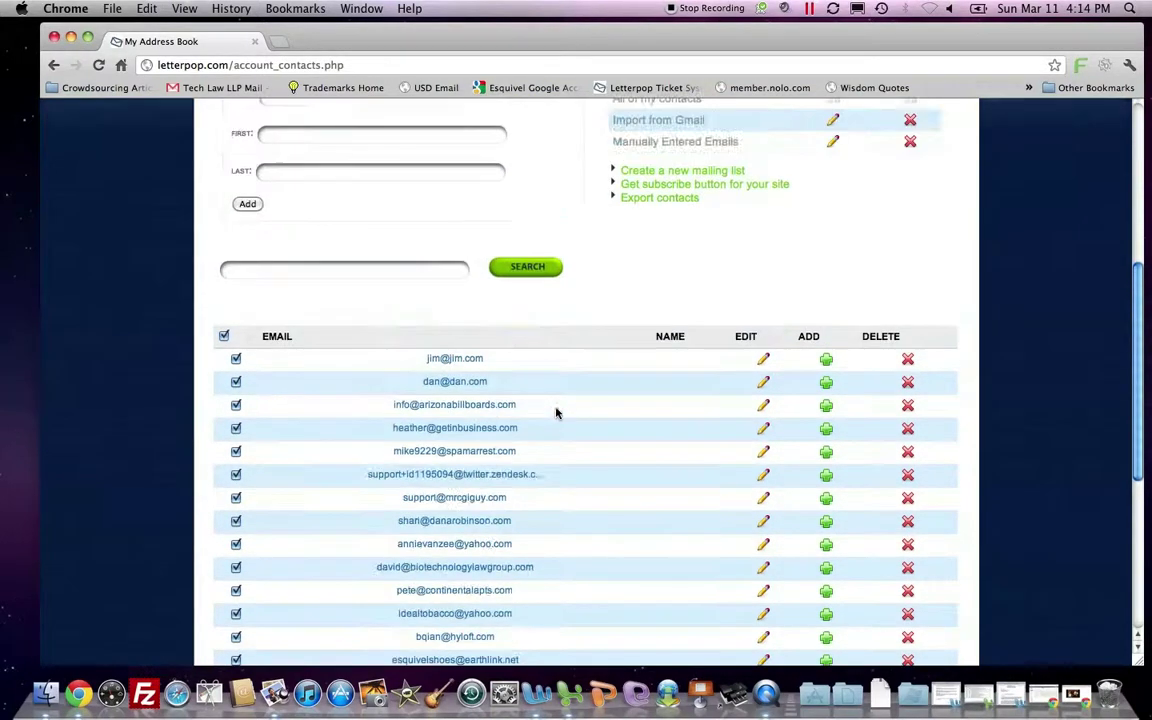
click(906, 358)
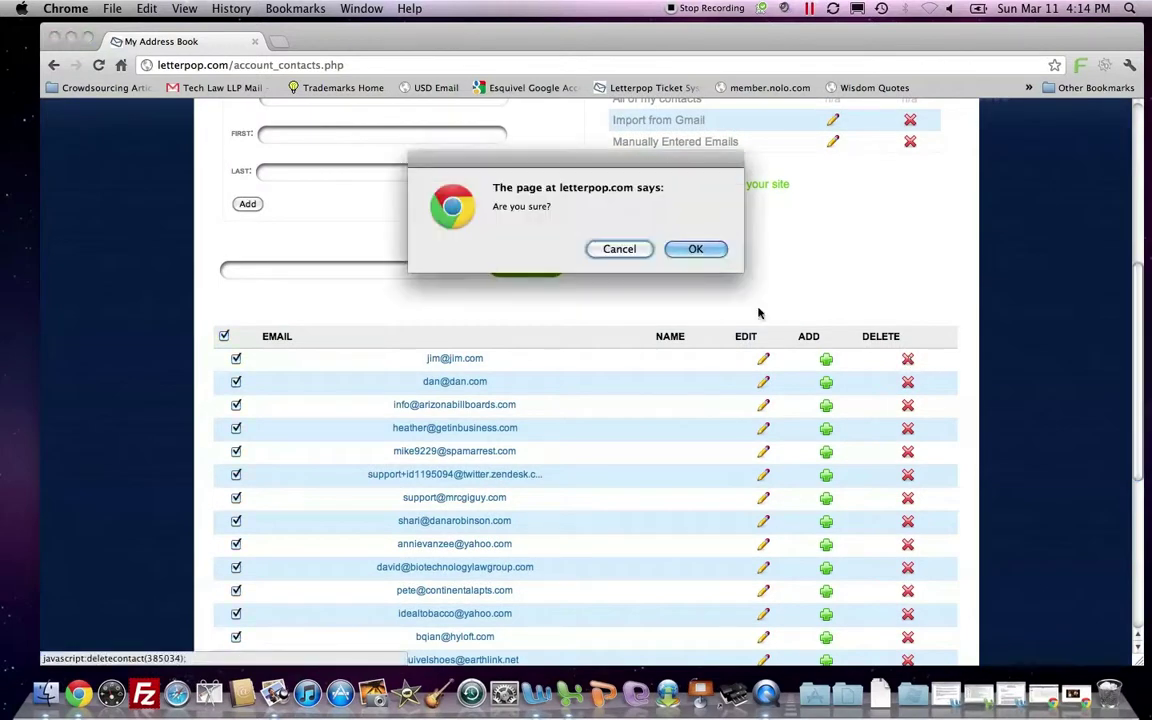
click(695, 249)
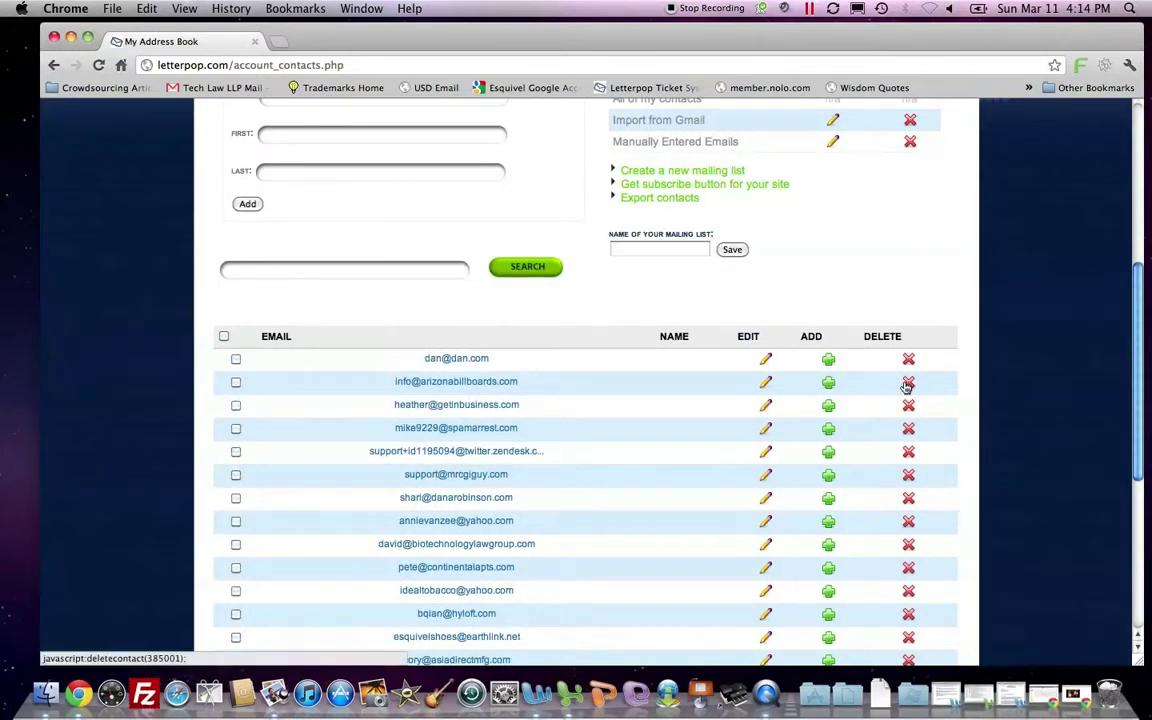
click(907, 384)
click(712, 249)
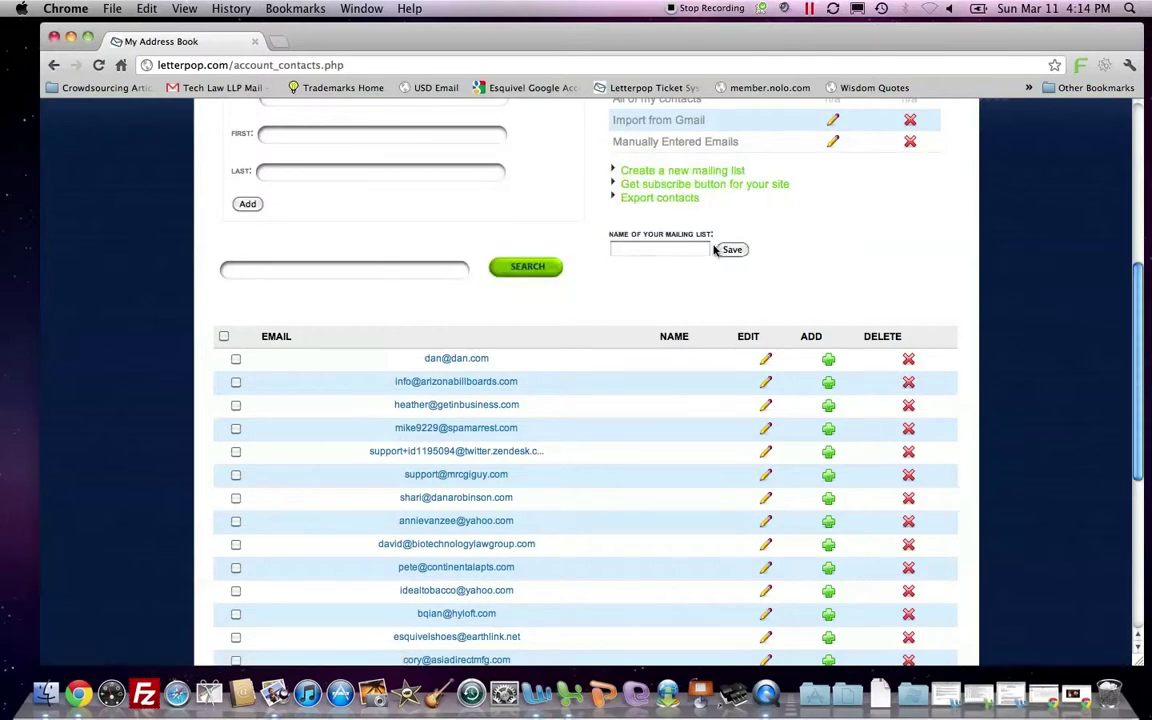
Select all listed contacts and delete the checked ones, confirming with OK.
scroll(674, 337, up, 3)
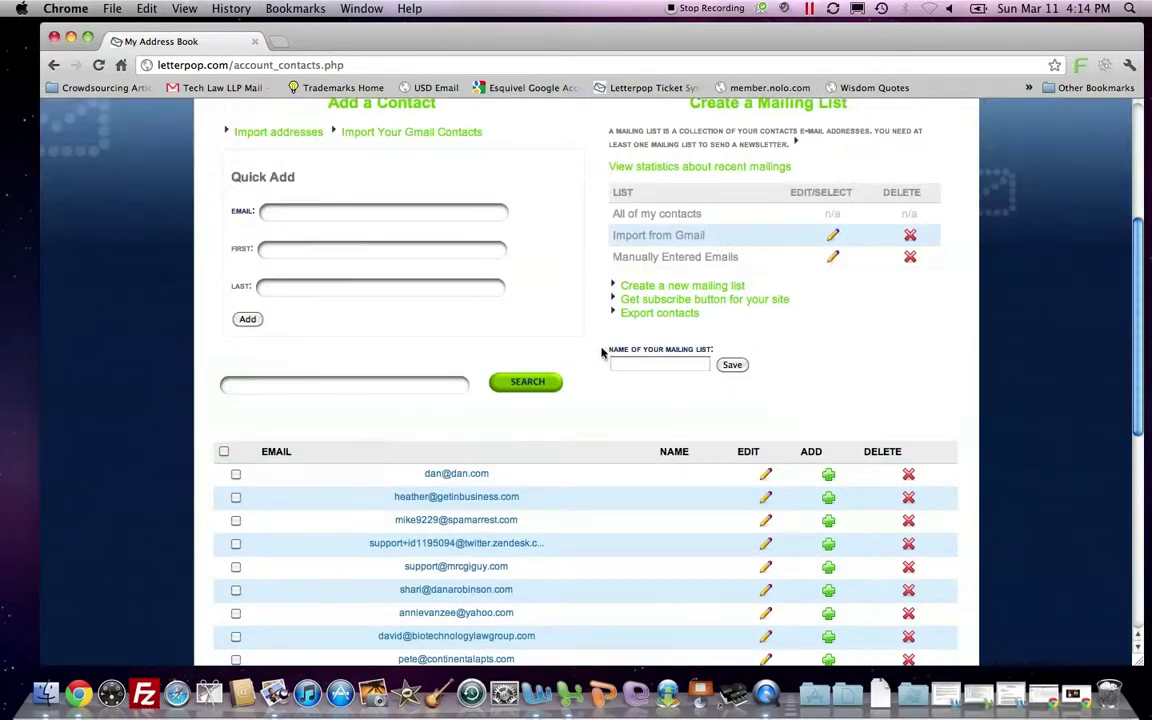
scroll(581, 388, up, 2)
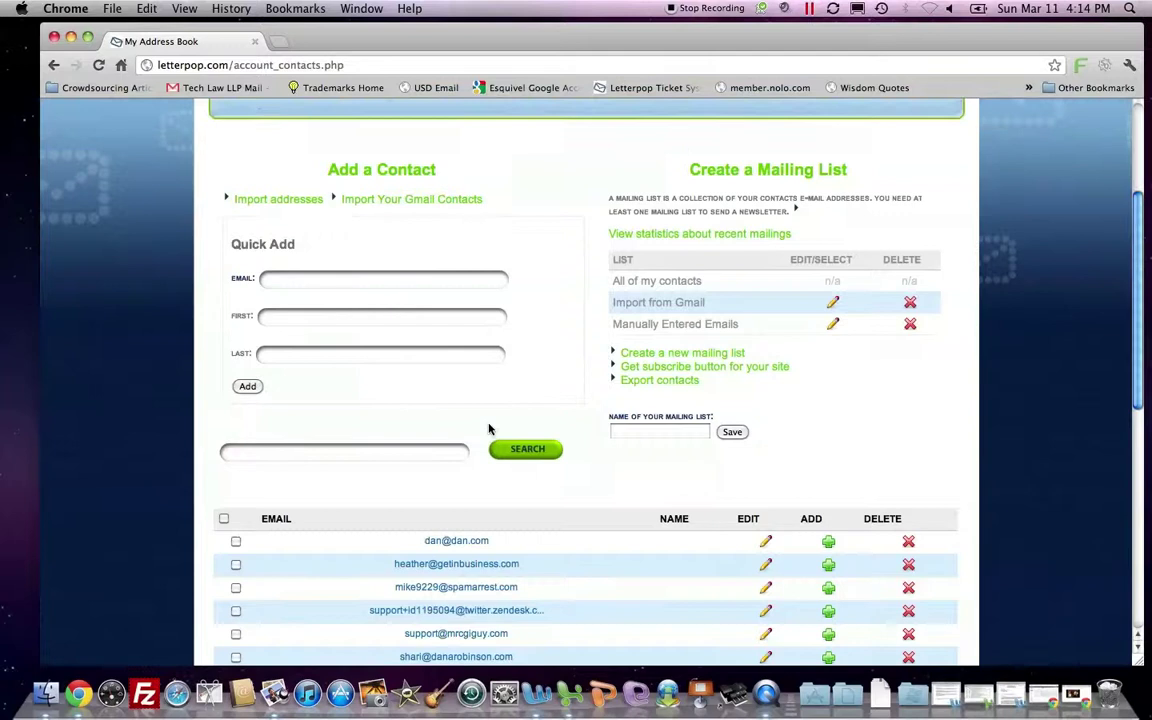
scroll(351, 501, down, 10)
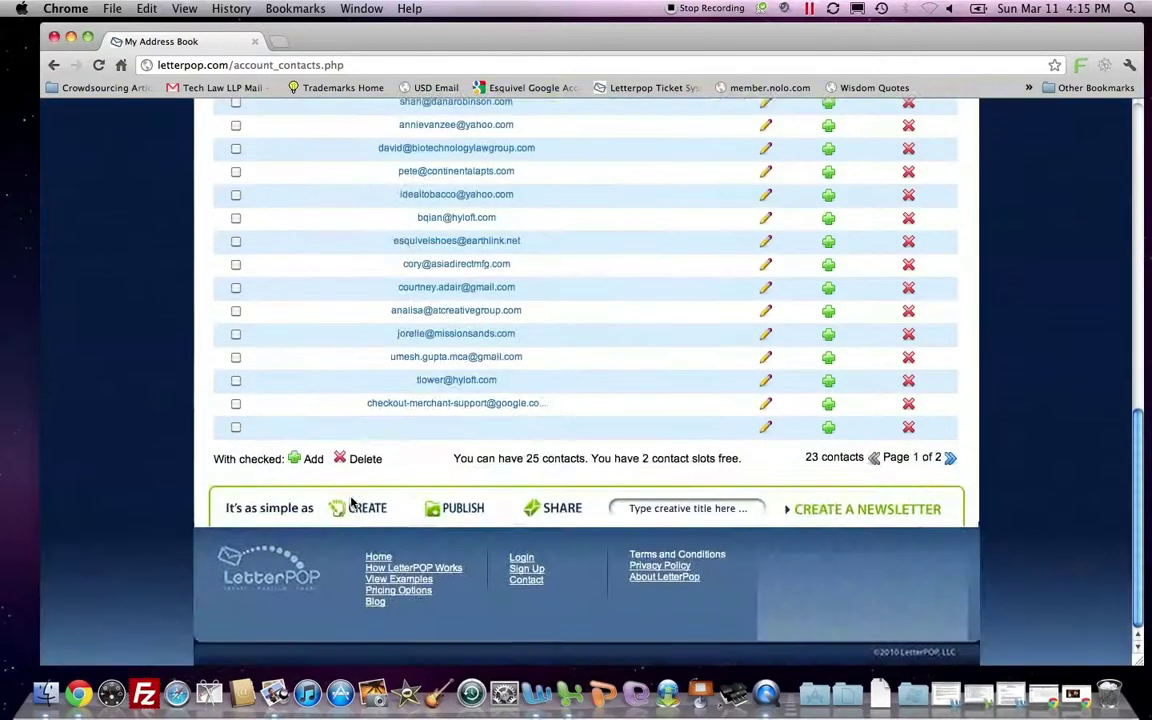
scroll(354, 501, up, 2)
scroll(288, 324, up, 4)
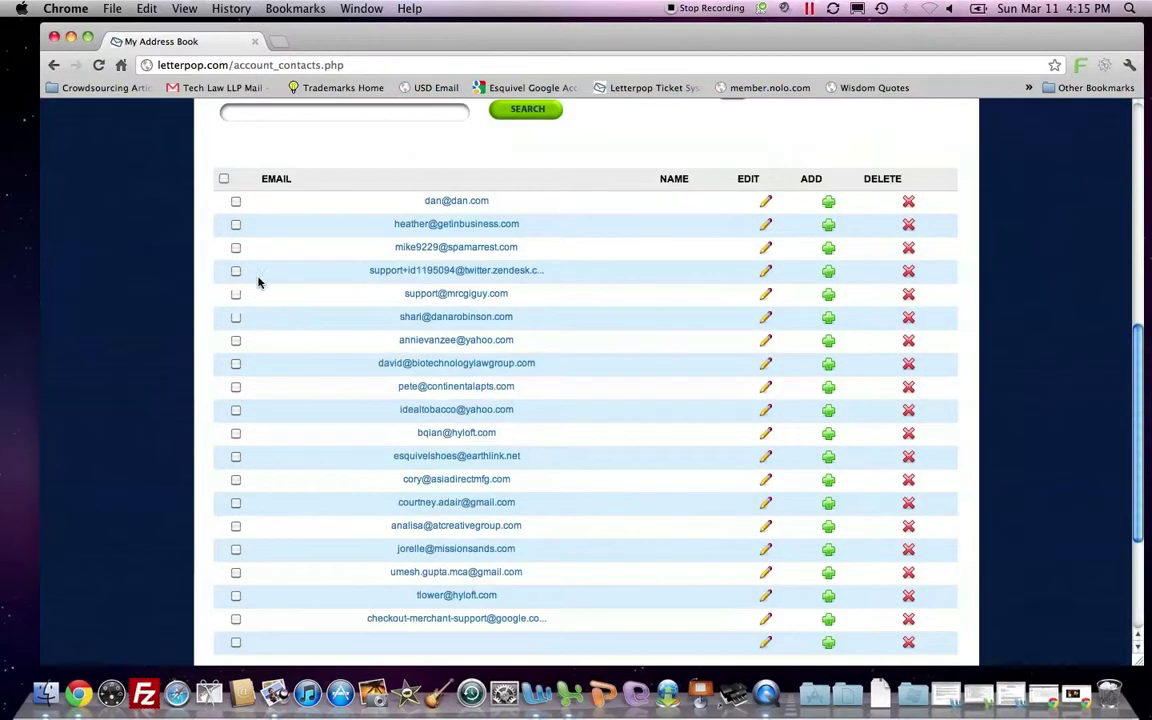
click(224, 180)
scroll(294, 380, down, 4)
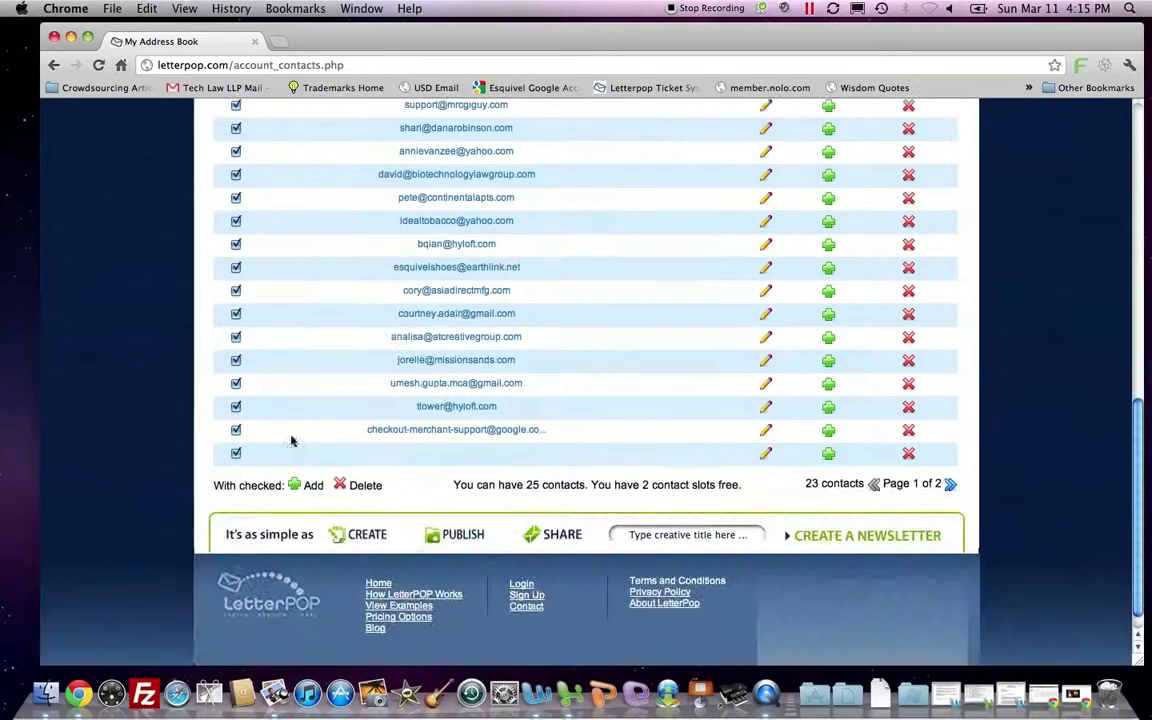
click(362, 485)
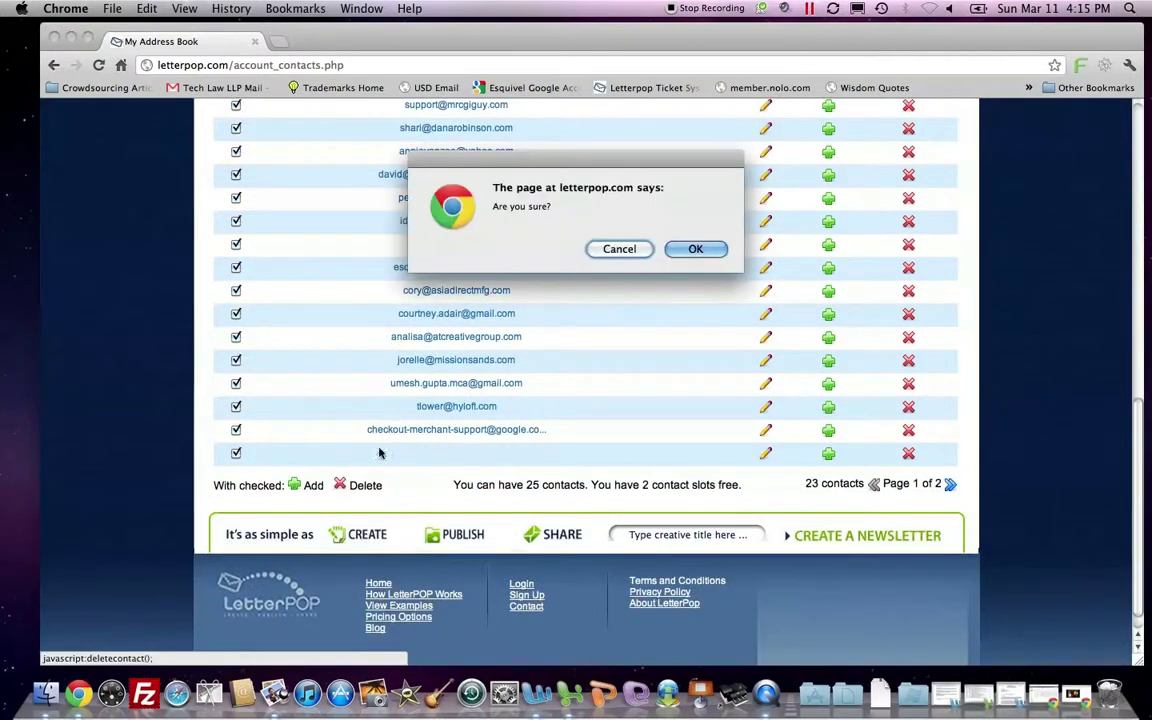
click(697, 249)
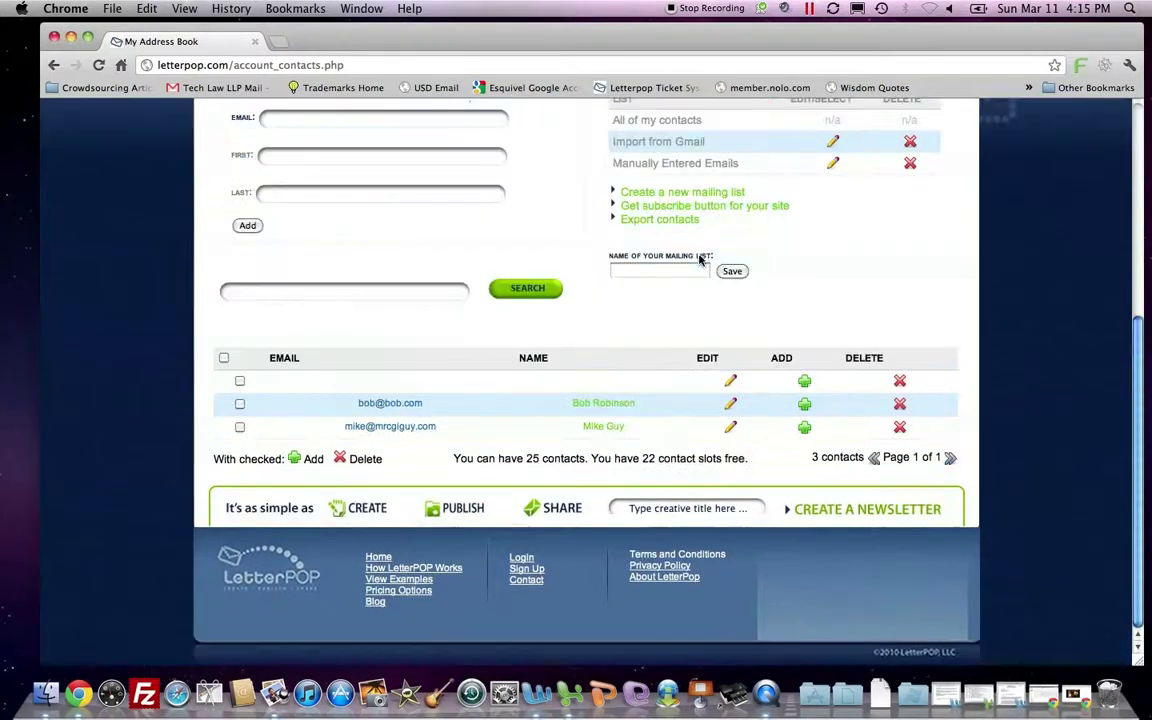
Tick the three remaining contacts and delete them, leaving the address book empty.
click(240, 380)
click(240, 403)
click(240, 426)
click(336, 460)
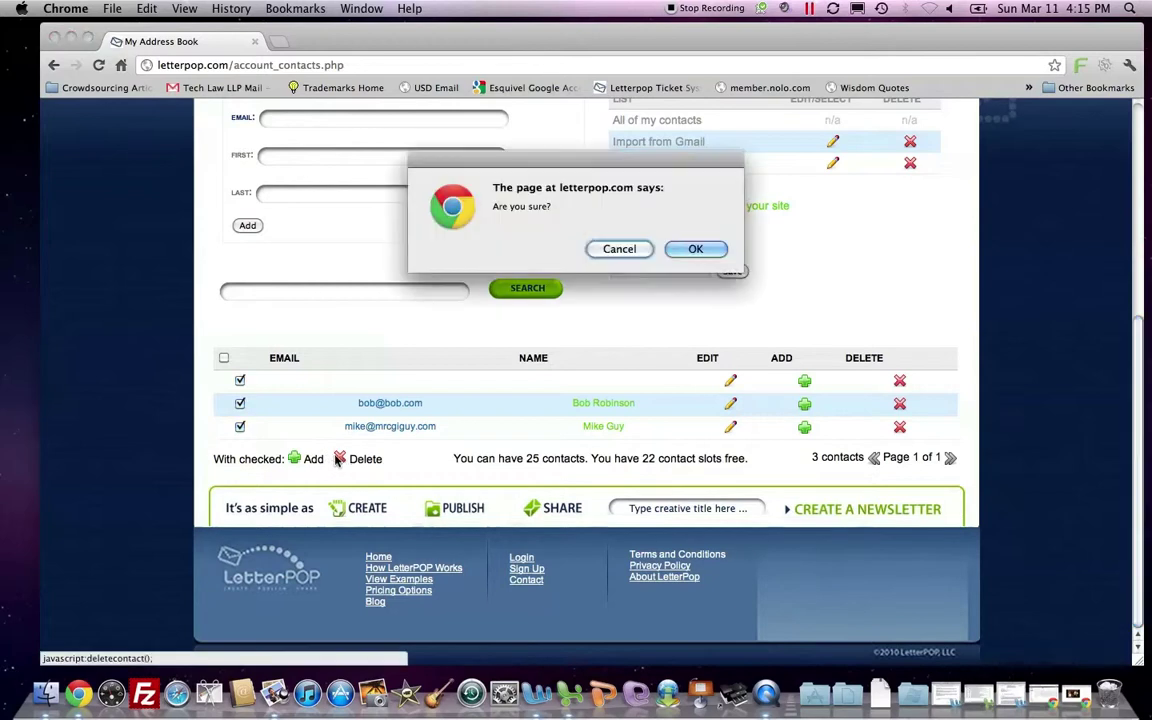
click(676, 250)
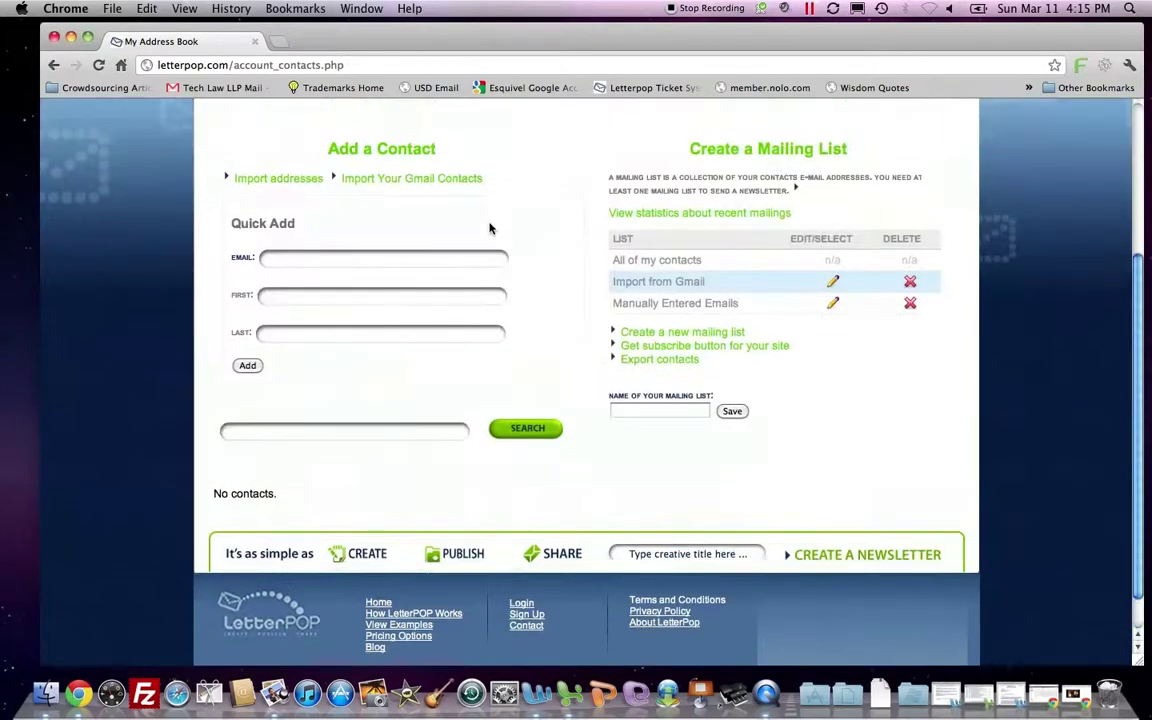
Fetch and save Gmail contacts using the account's e-mail address and password.
click(450, 181)
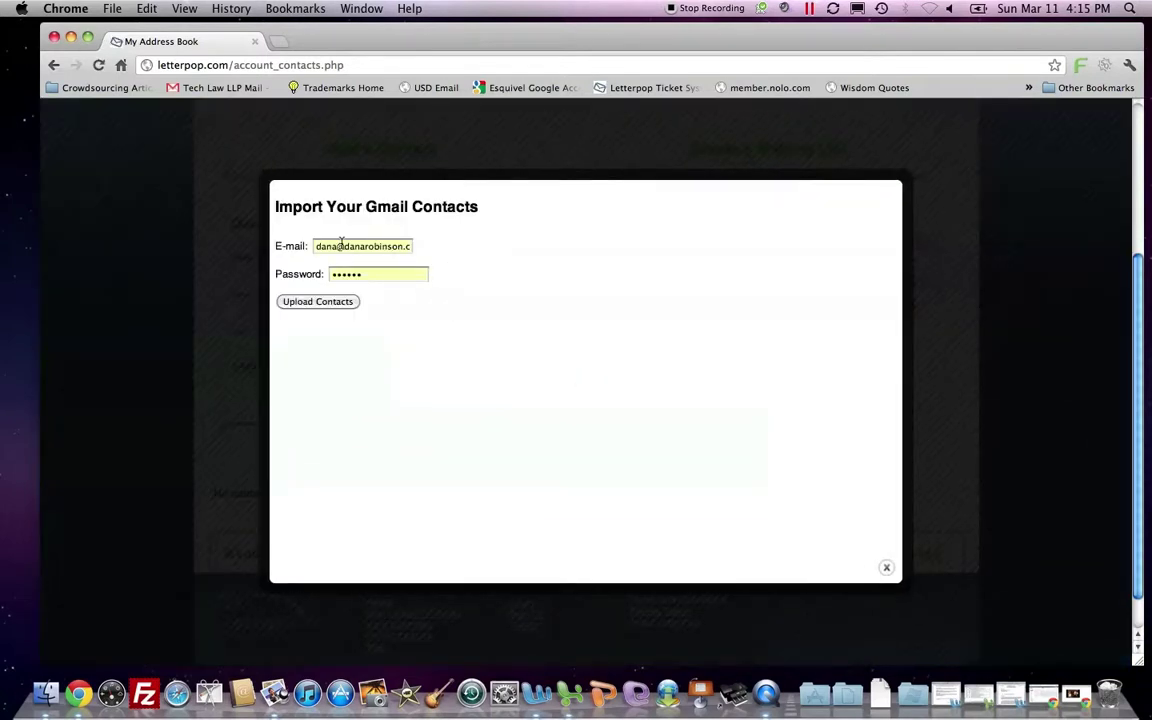
triple_click(346, 249)
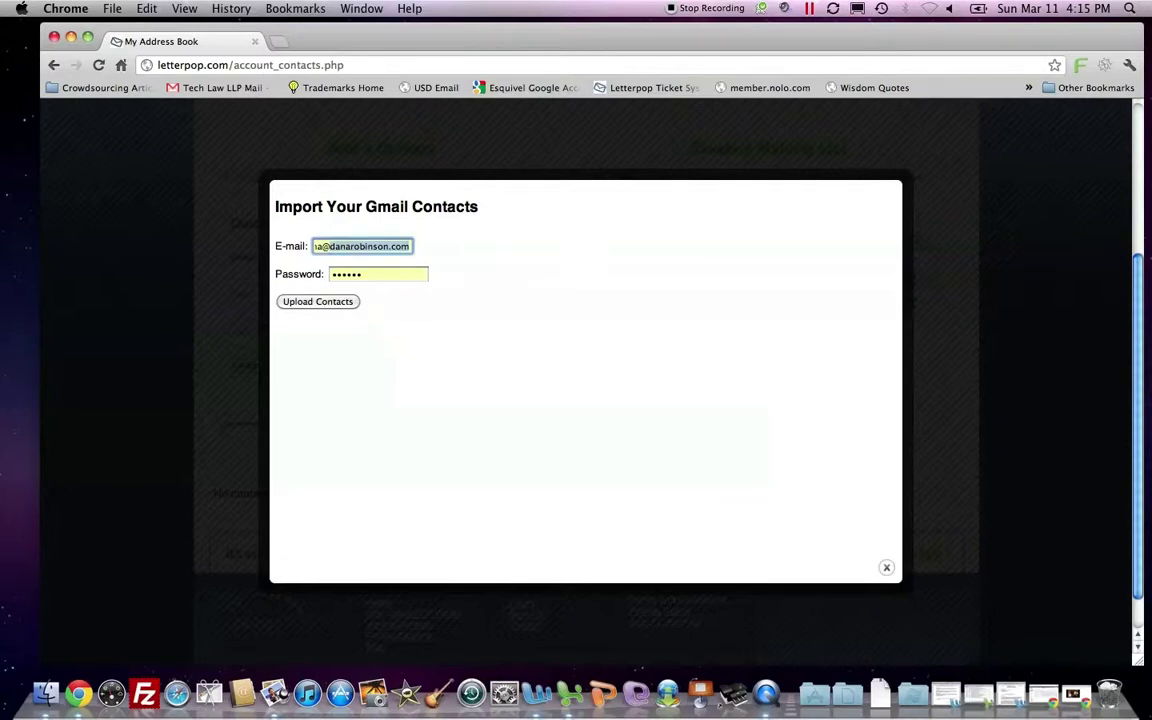
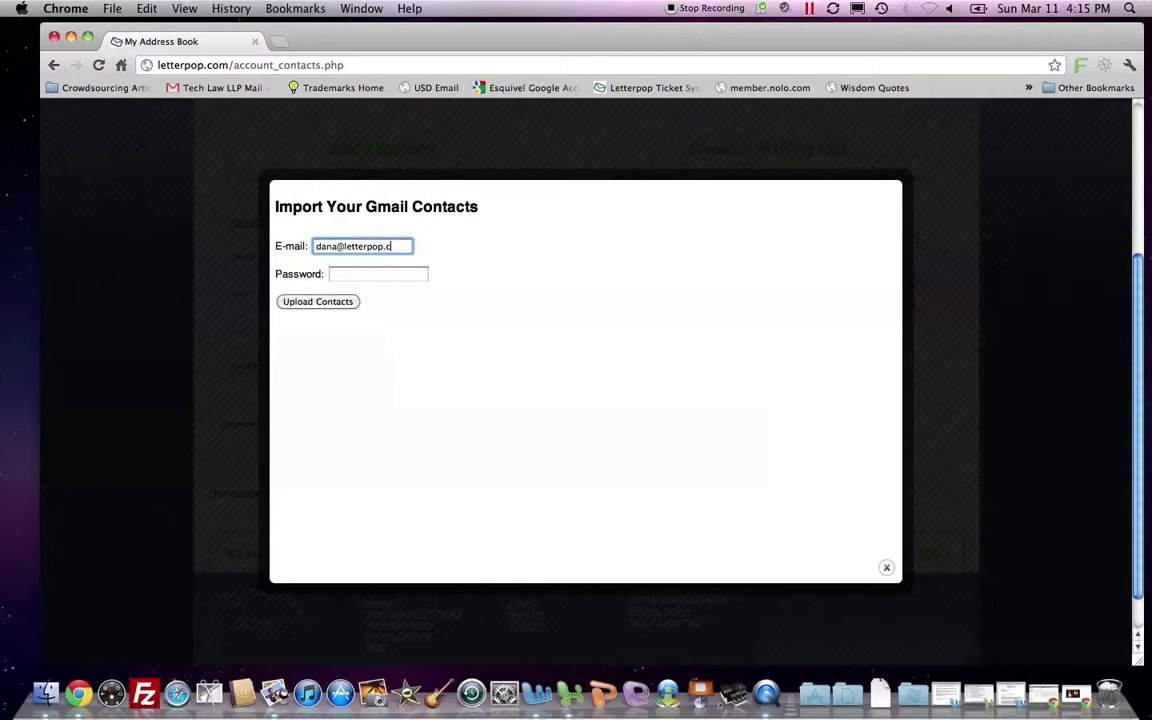
click(377, 274)
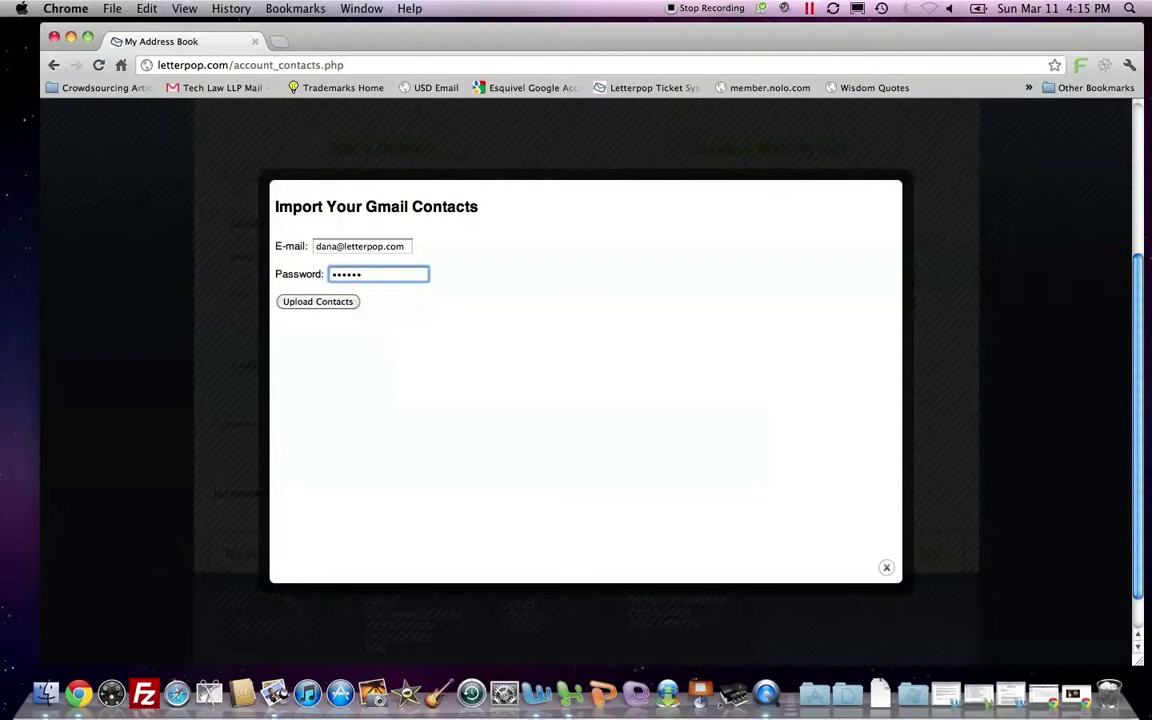
click(345, 300)
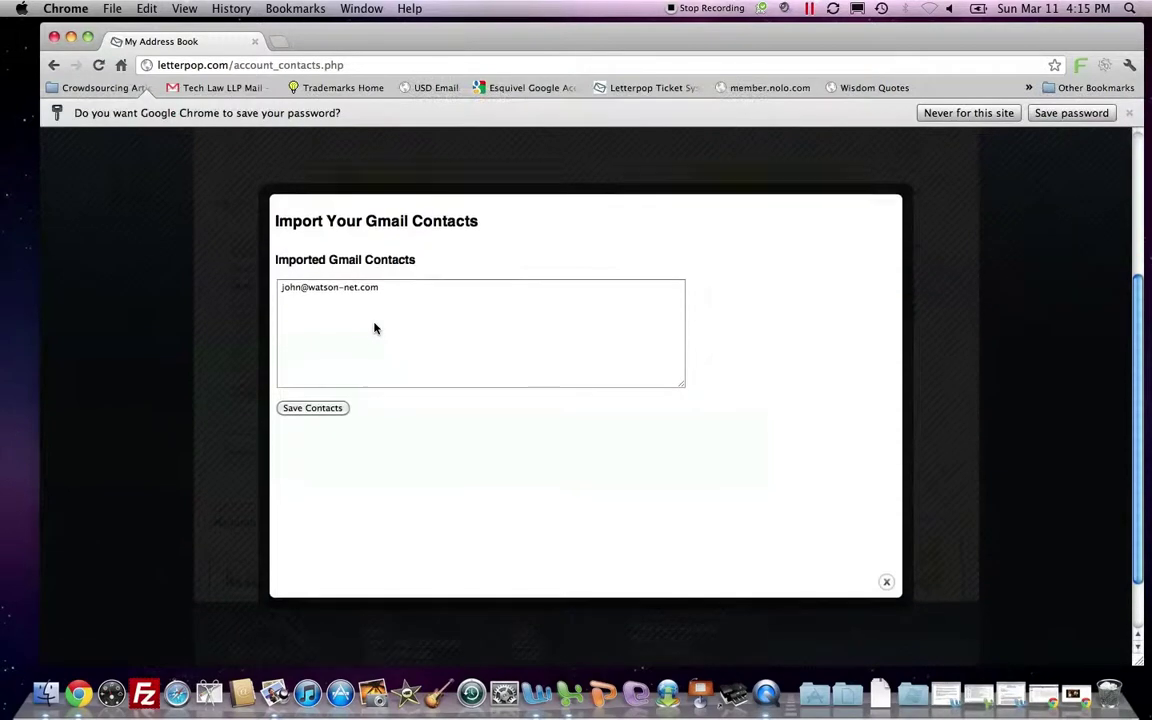
click(327, 411)
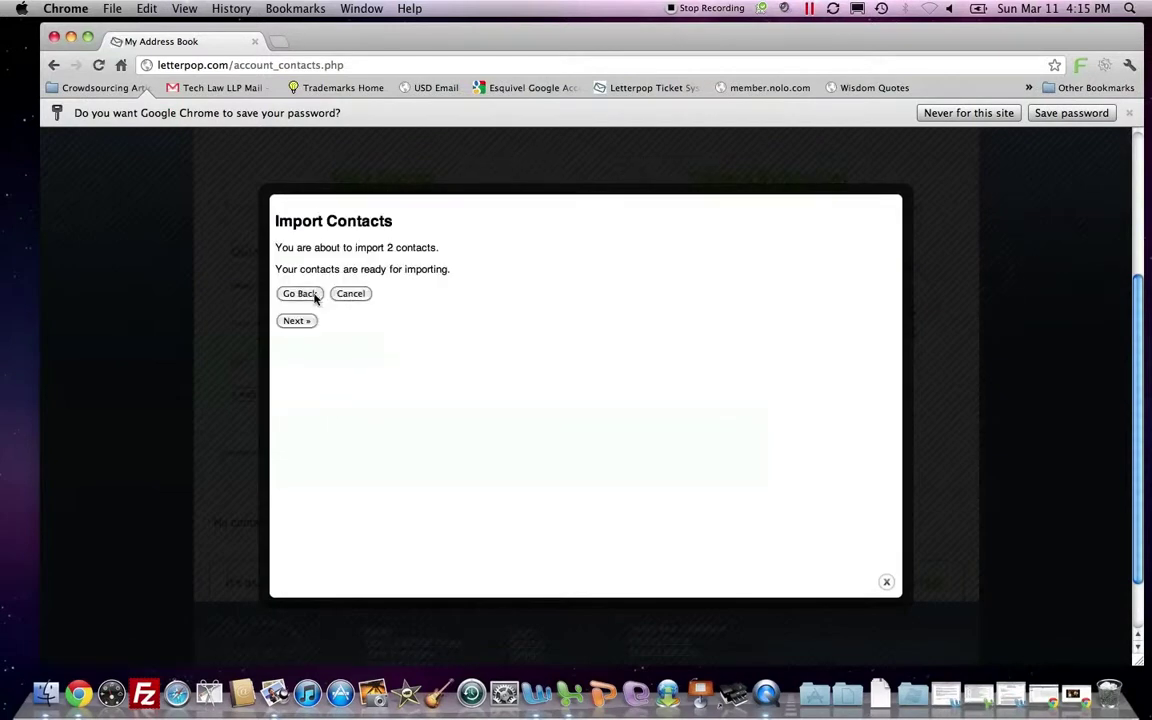
Import the contacts into a new mailing list named 'LetterPOP' and return to the address book.
click(309, 322)
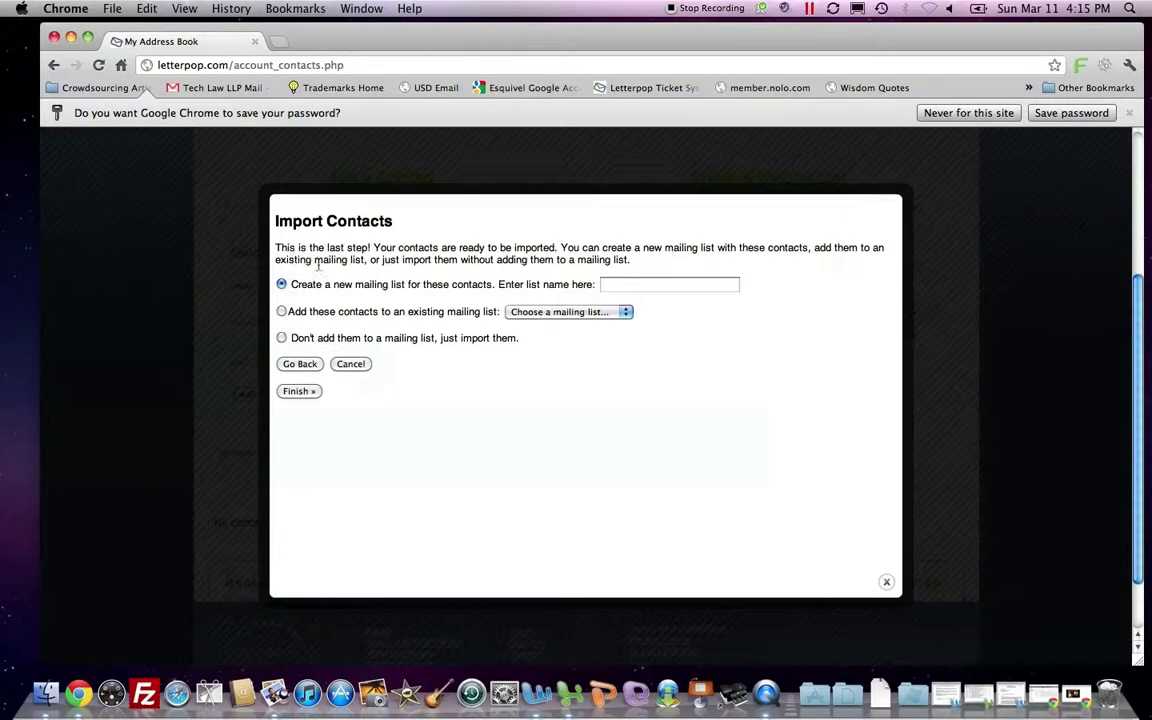
click(629, 290)
text(Let)
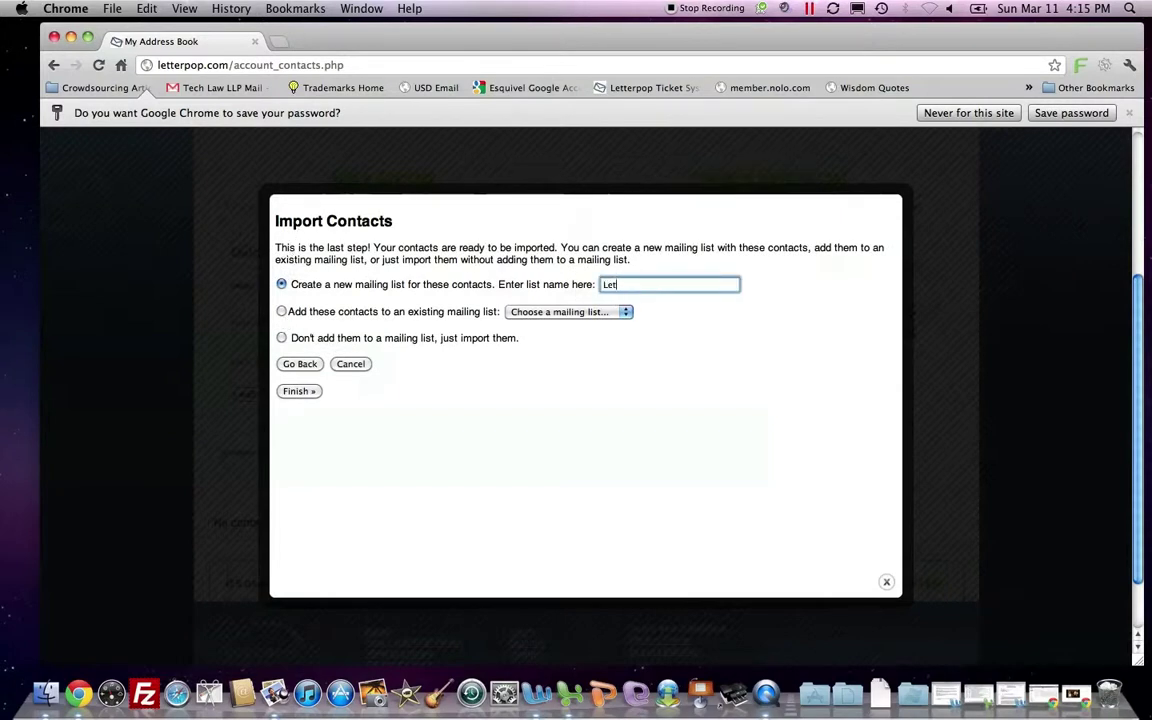
text(terPOP)
click(307, 391)
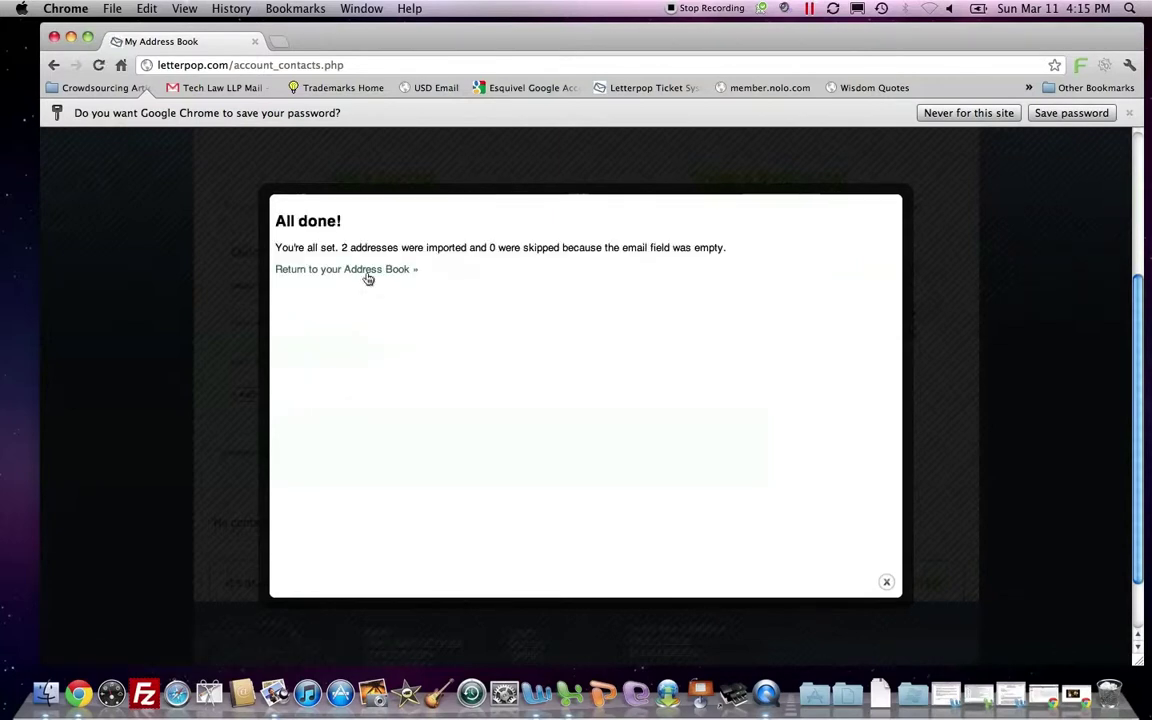
click(368, 272)
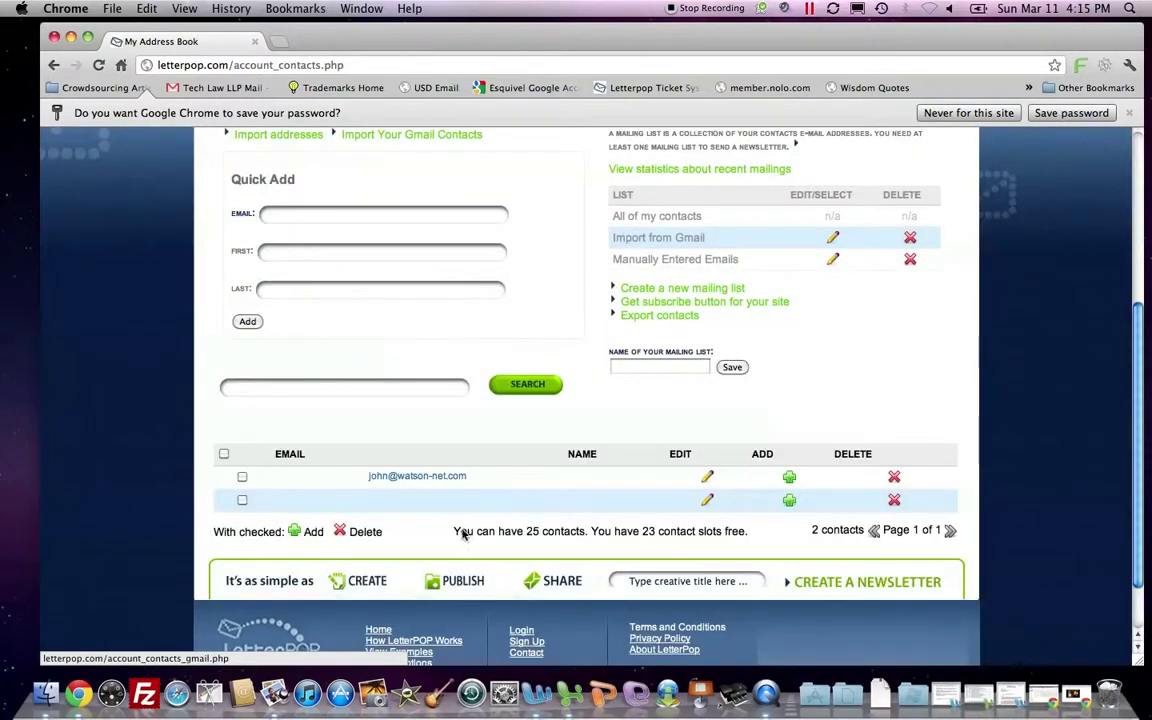
scroll(436, 487, up, 1)
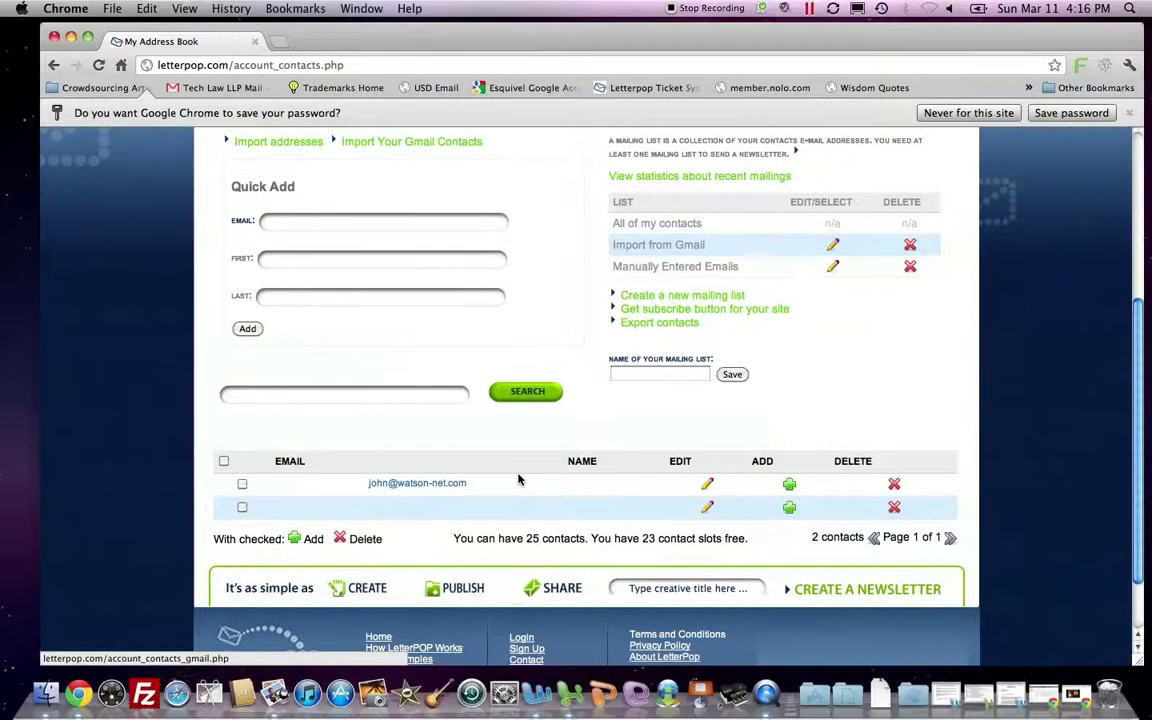
scroll(516, 460, up, 2)
Fetch contacts again from the Gmail import form using the account's e-mail and password.
click(452, 172)
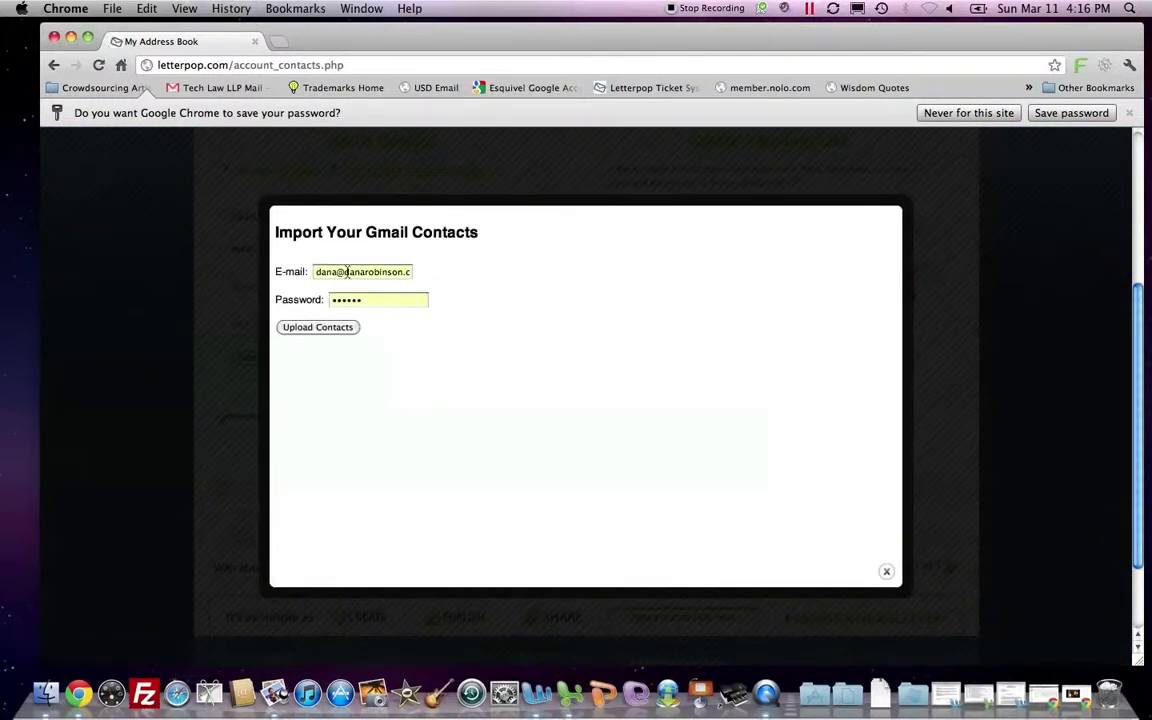
click(347, 272)
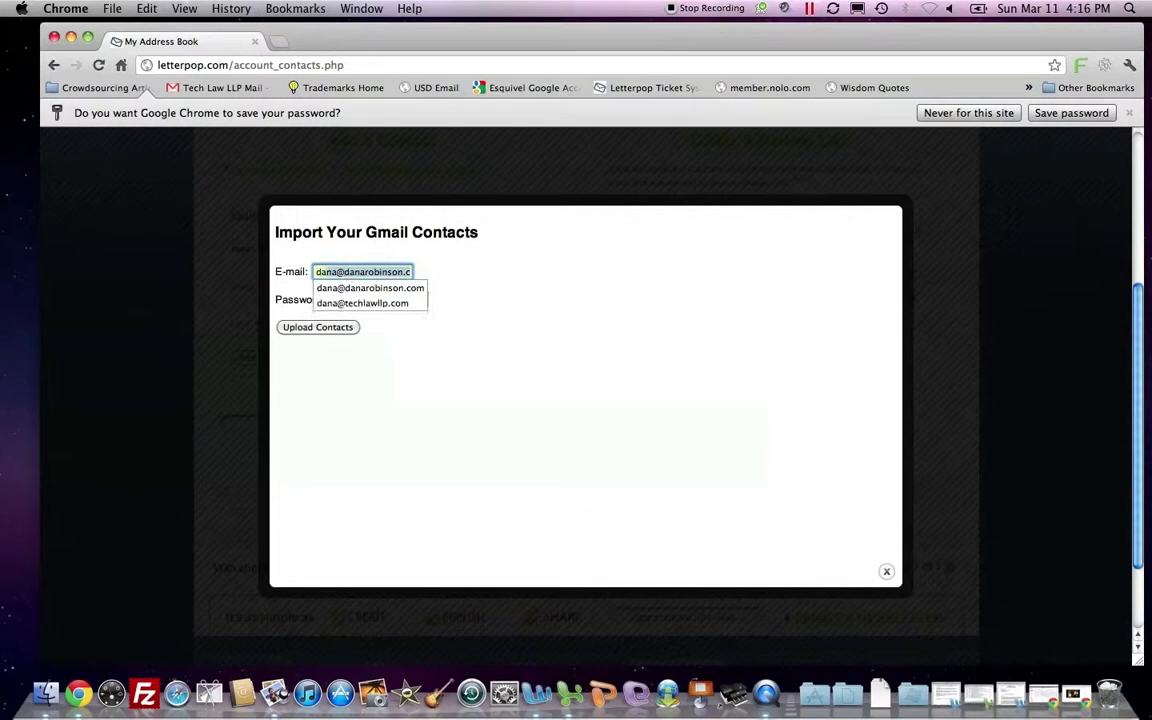
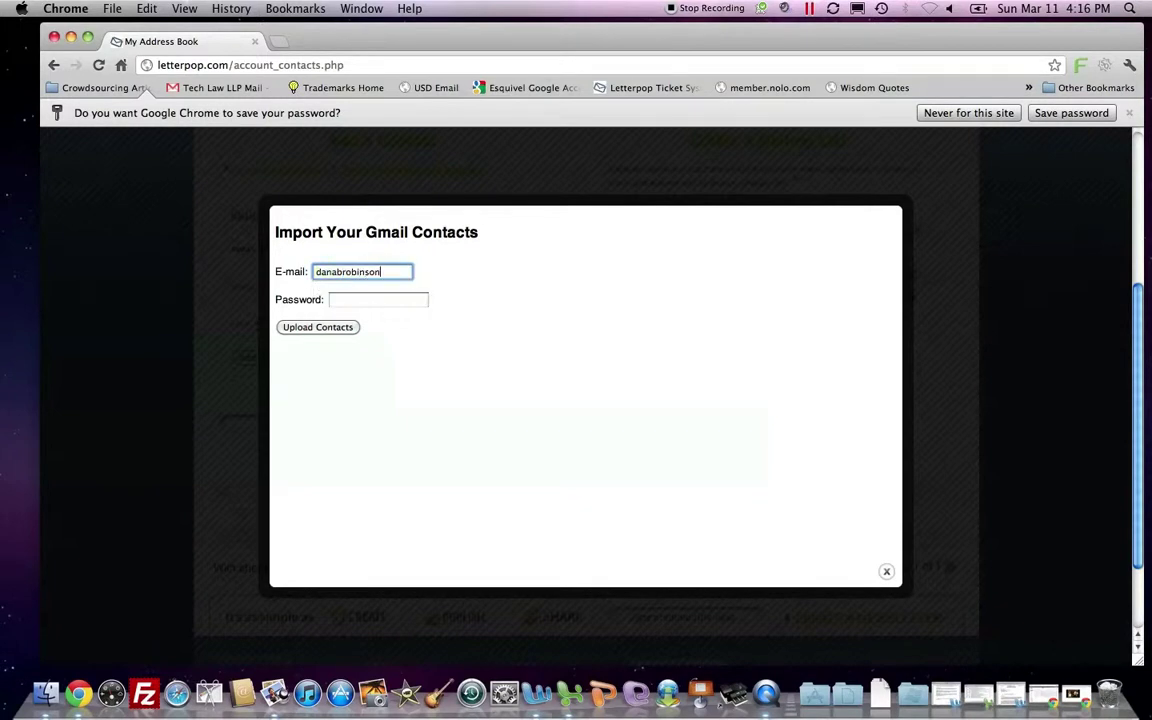
key(Tab)
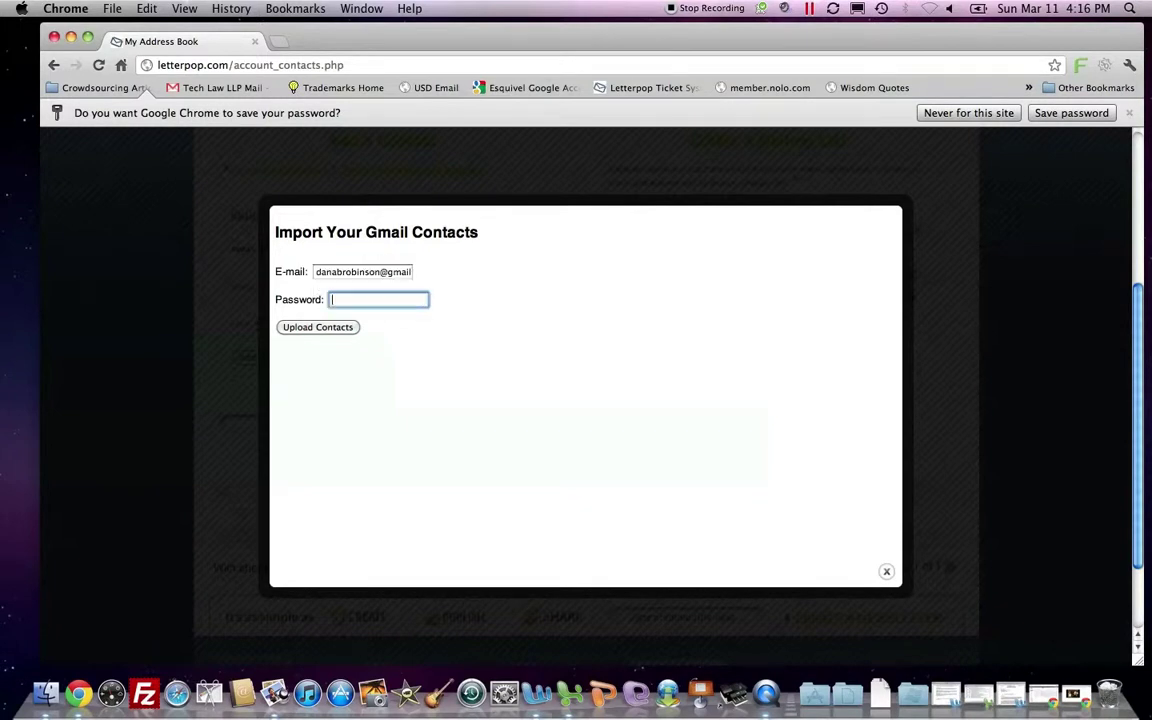
click(314, 328)
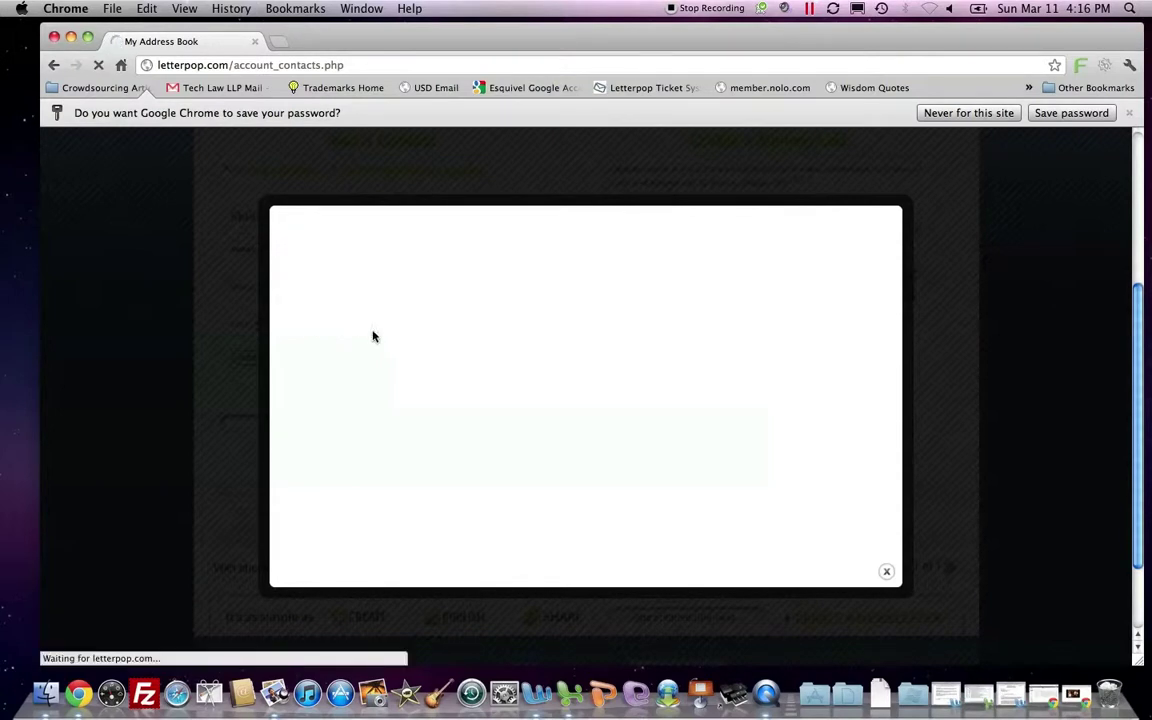
Delete two blocks of addresses from the end of the fetched list and save 20 contacts.
scroll(343, 350, down, 5)
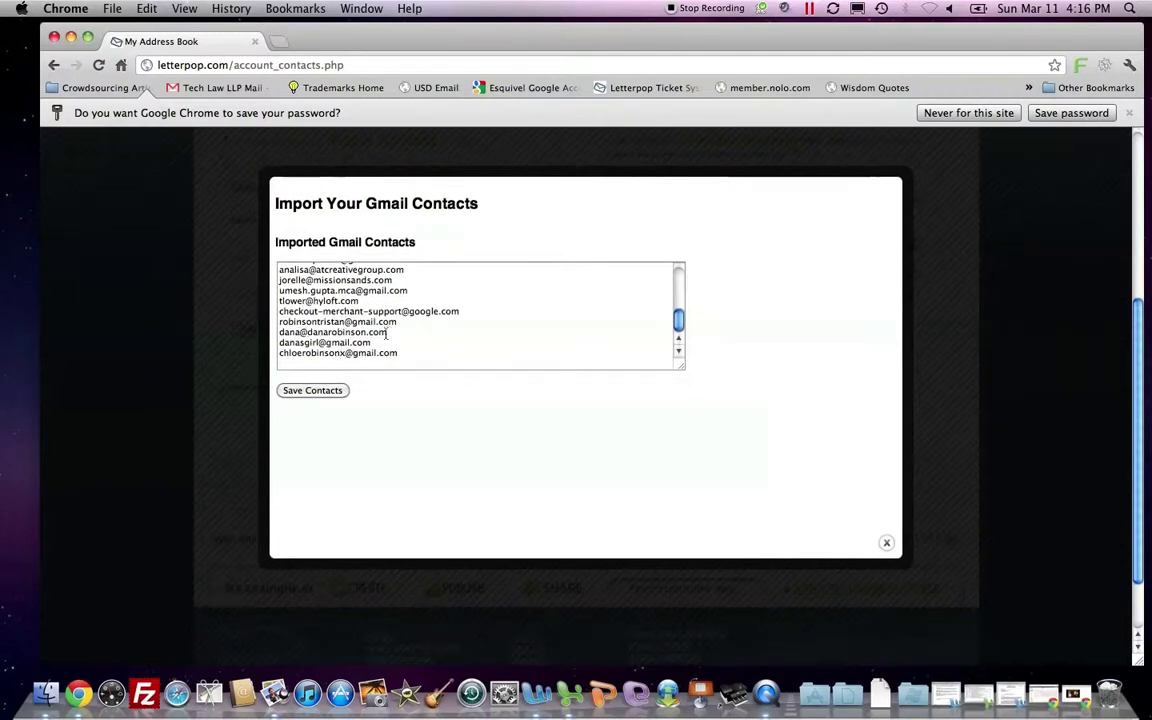
drag(398, 356, 279, 333)
key(BackSpace)
key(BackSpace)
key(BackSpace)
key(BackSpace)
key(BackSpace)
key(BackSpace)
key(BackSpace)
key(BackSpace)
key(BackSpace)
key(BackSpace)
key(BackSpace)
key(BackSpace)
key(BackSpace)
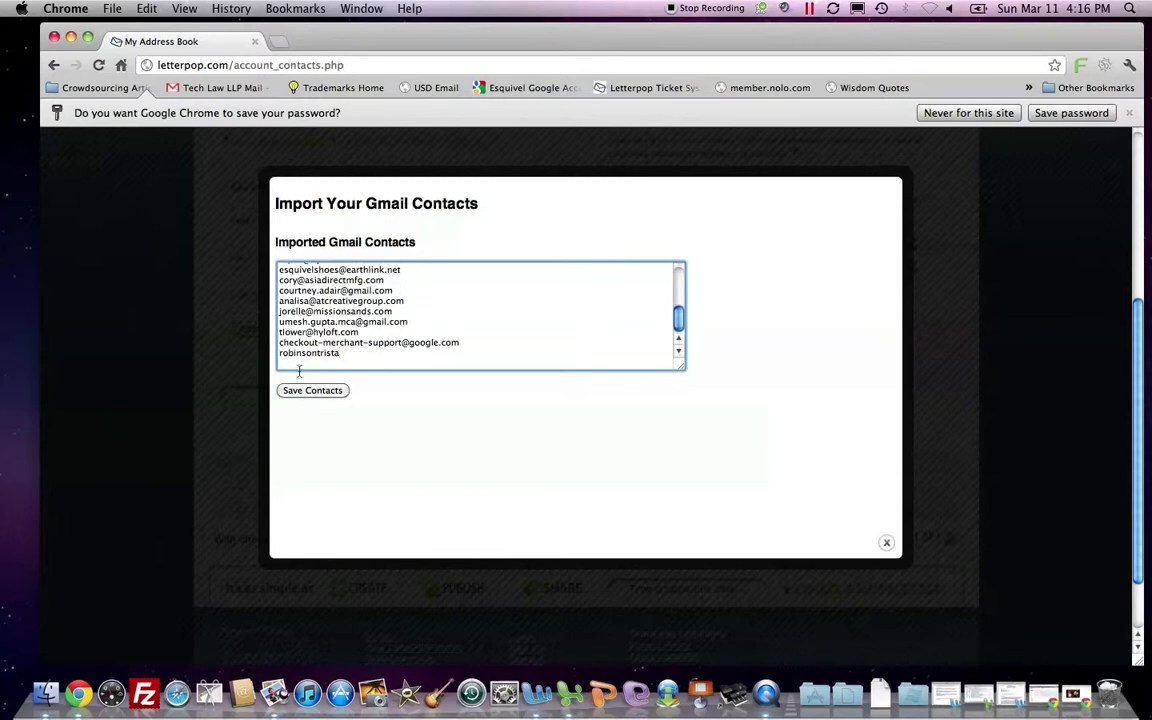
drag(298, 371, 274, 322)
key(BackSpace)
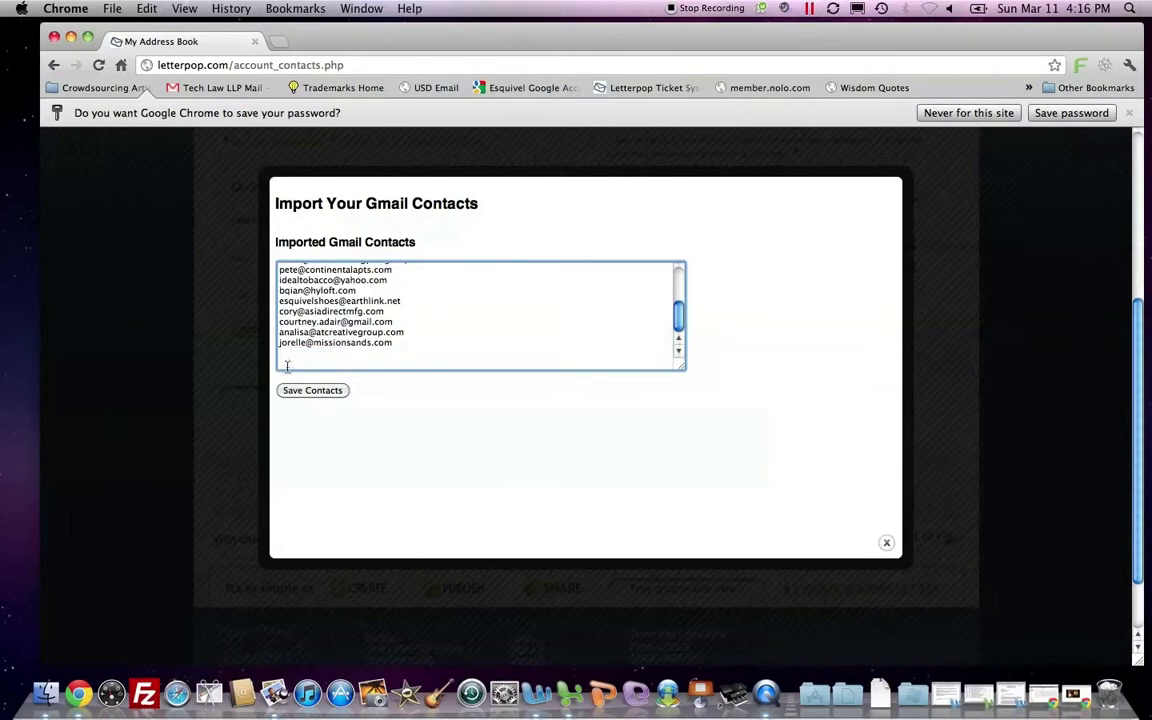
click(299, 391)
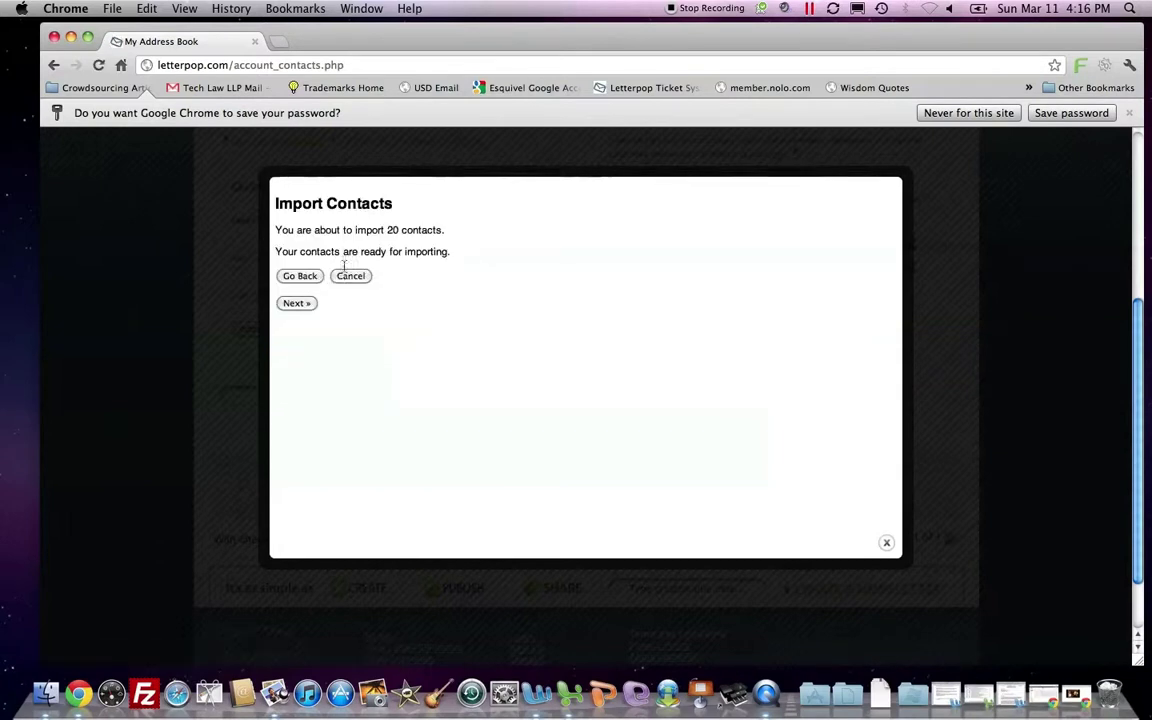
Finish importing the 20 Gmail contacts into a new Gmail mailing list and return to the address book.
click(296, 302)
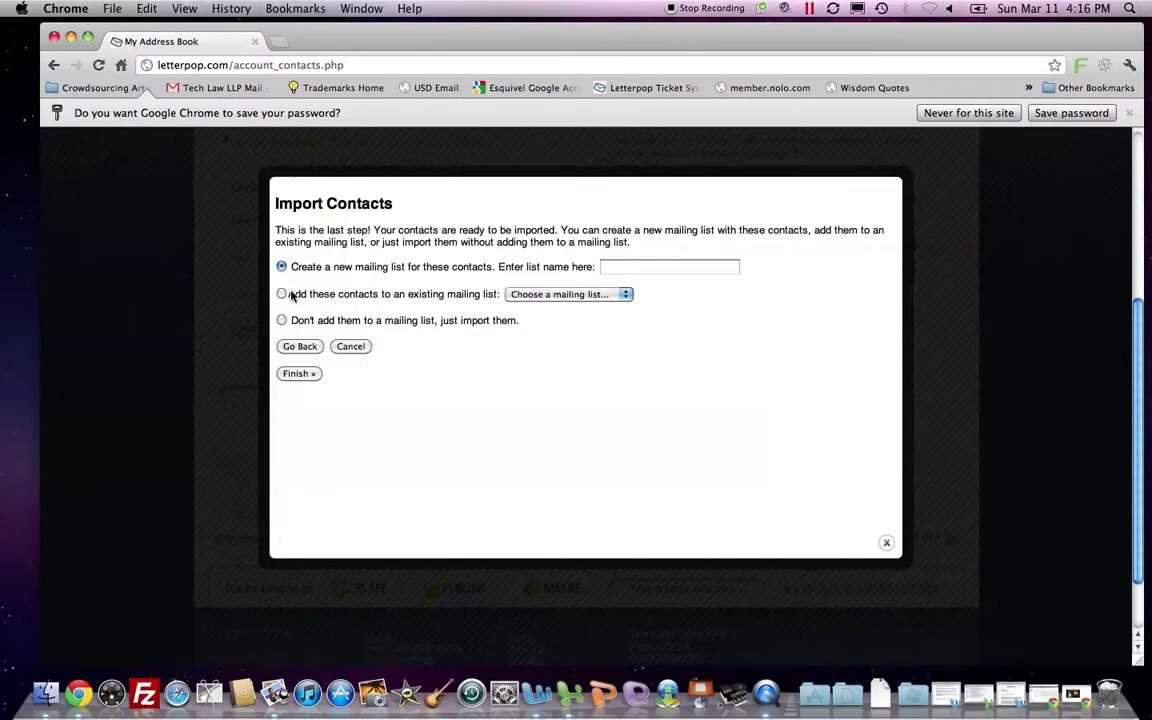
click(612, 267)
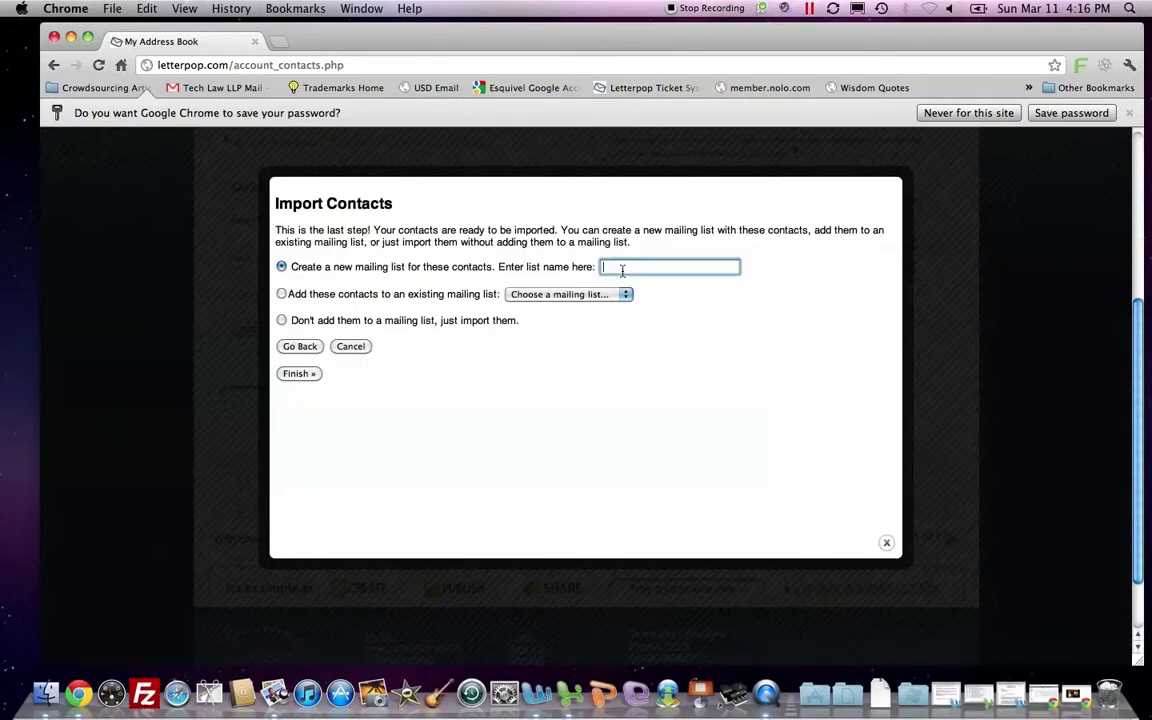
text(gmail)
click(628, 333)
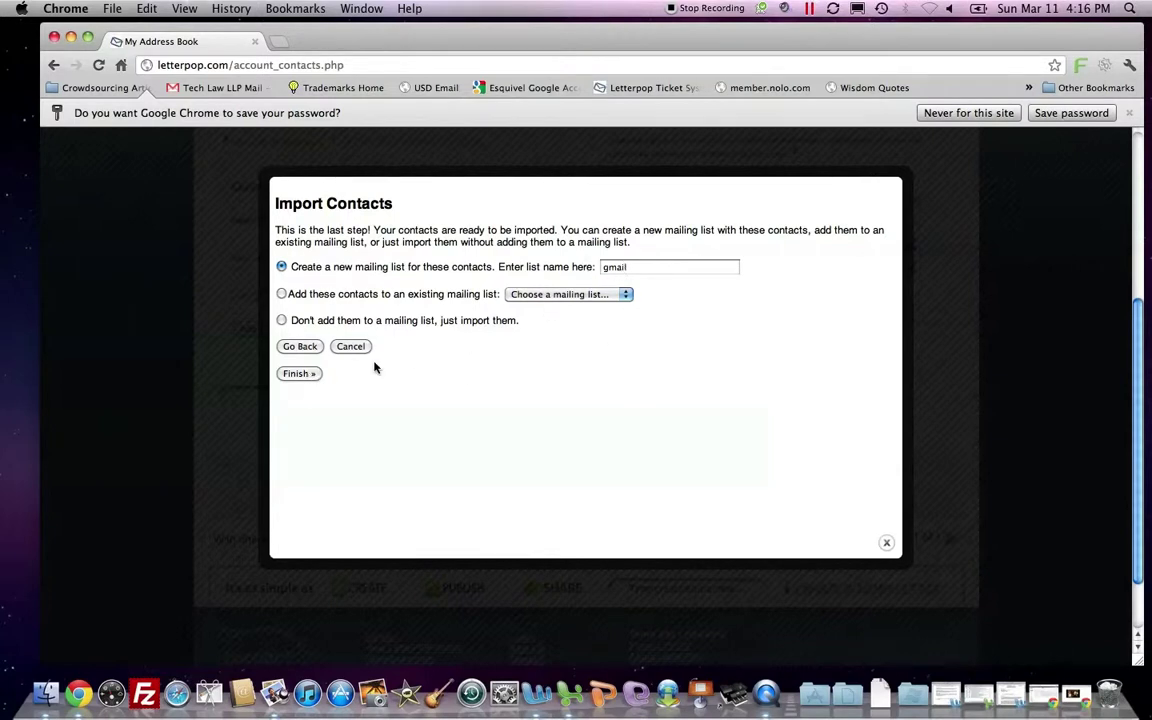
click(300, 373)
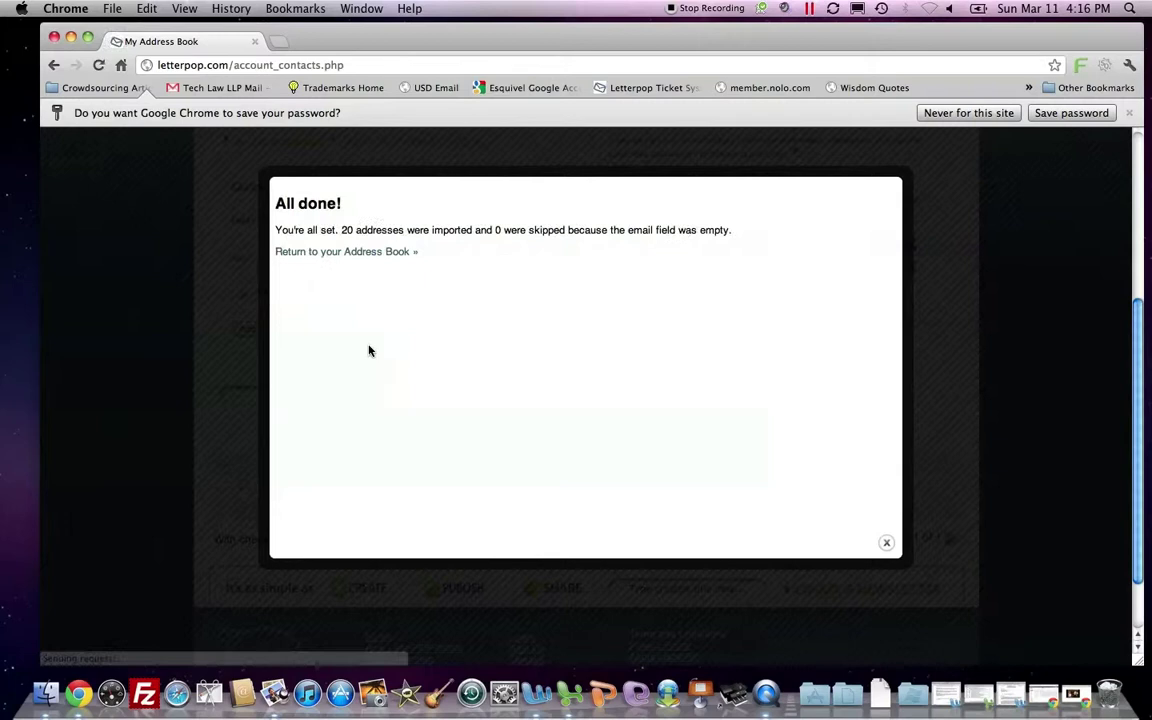
click(366, 254)
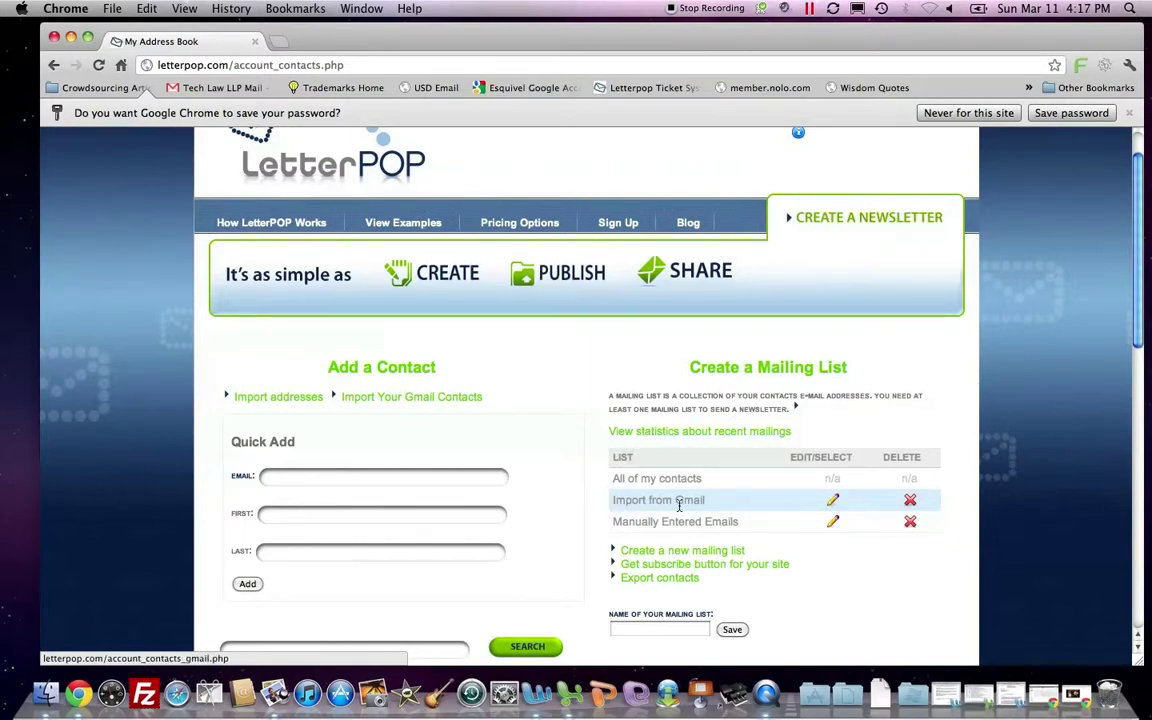
Edit the first contact in the table, entering its first and last name, and save it.
scroll(690, 522, down, 5)
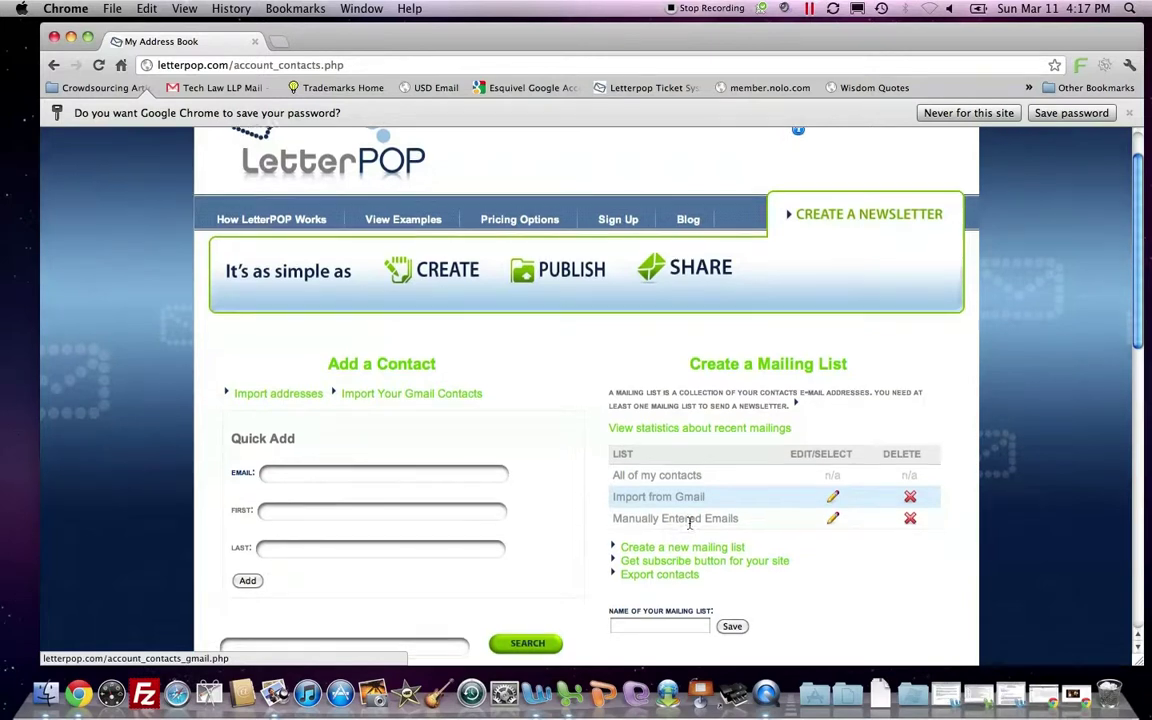
scroll(690, 526, down, 5)
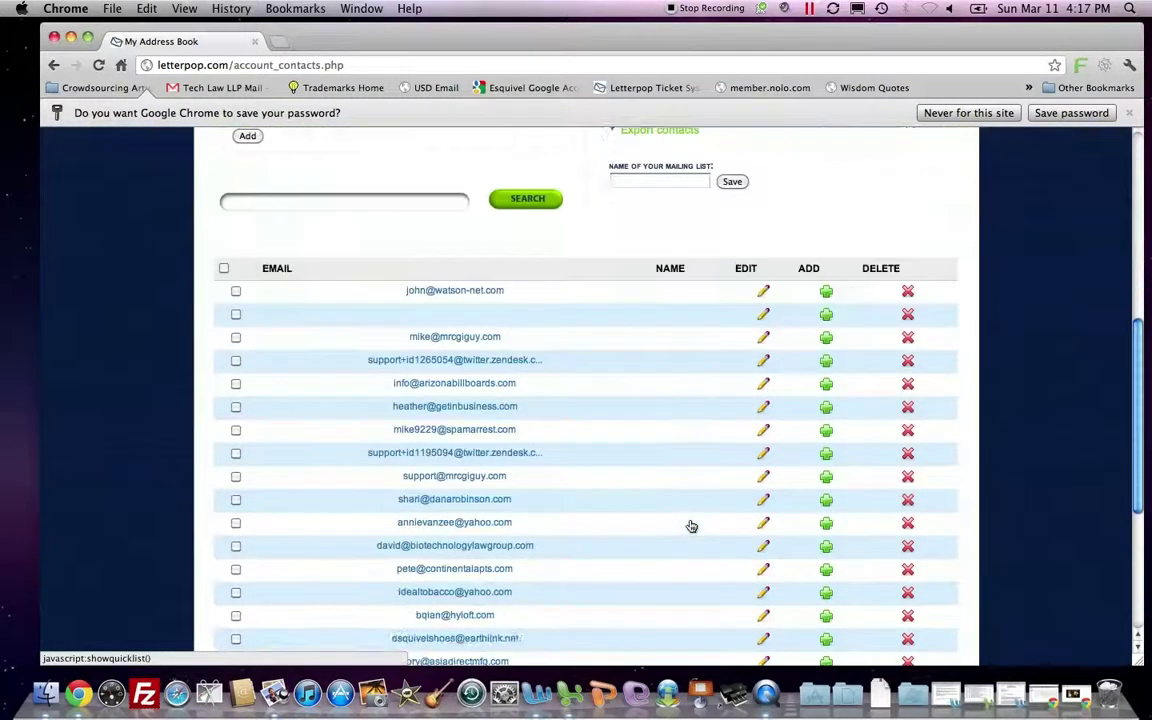
scroll(690, 526, up, 4)
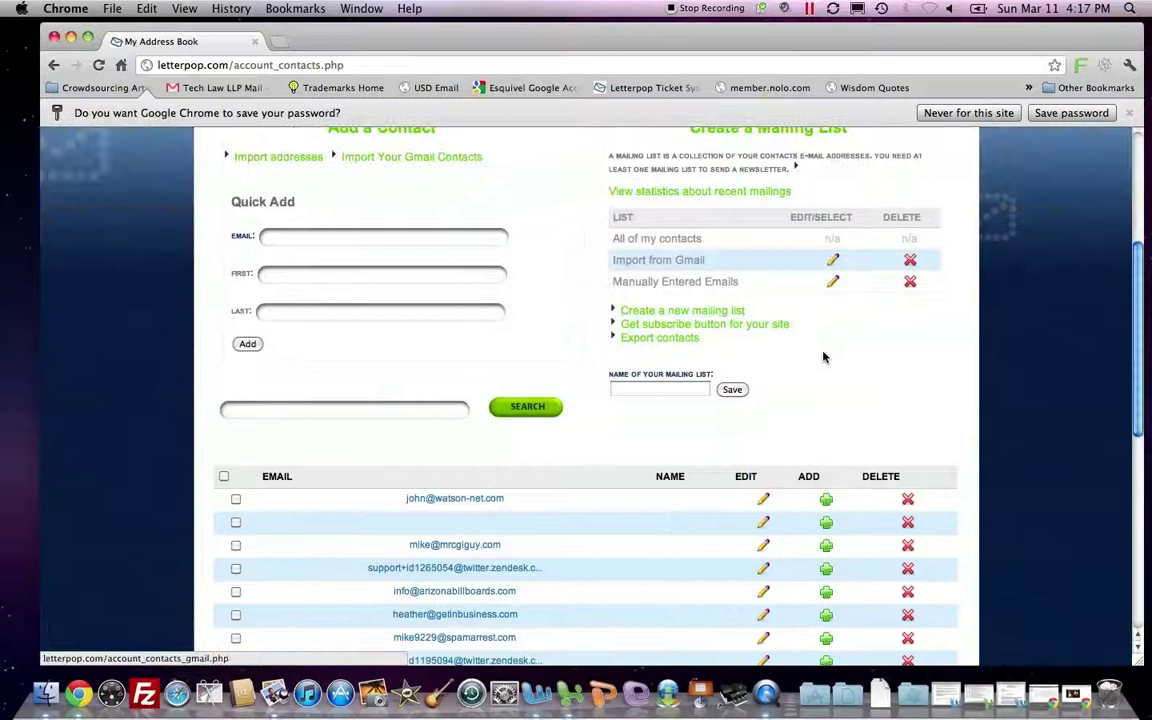
scroll(539, 510, down, 1)
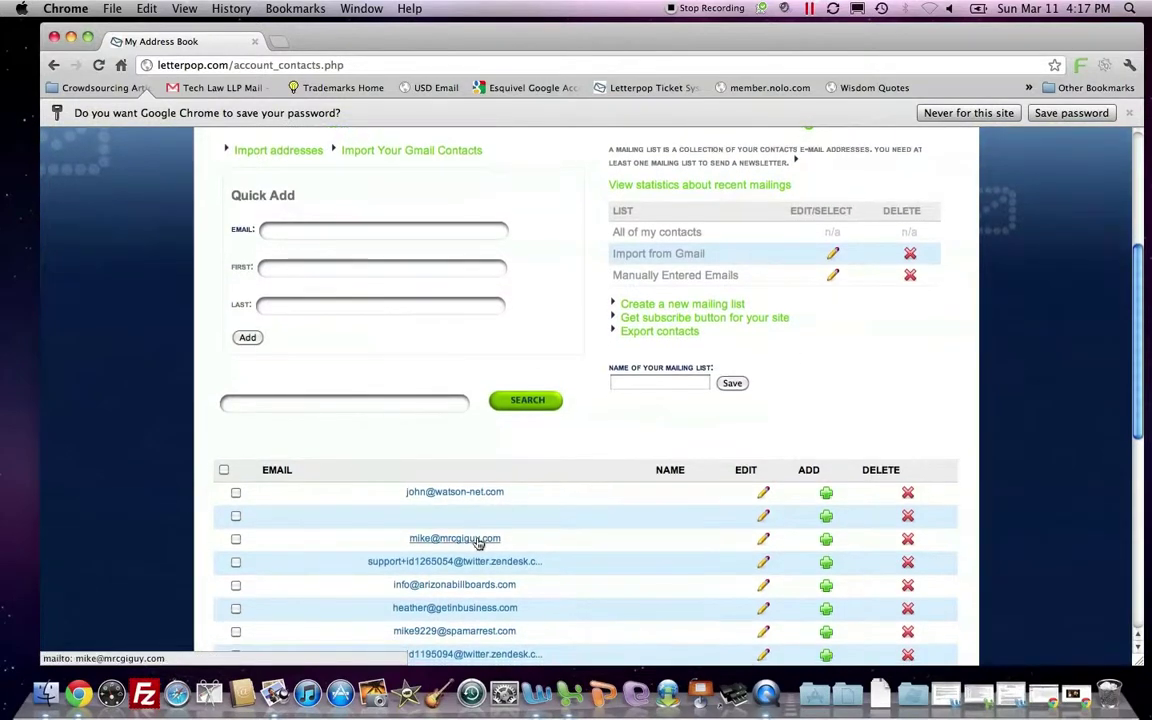
scroll(571, 561, down, 2)
scroll(570, 561, down, 5)
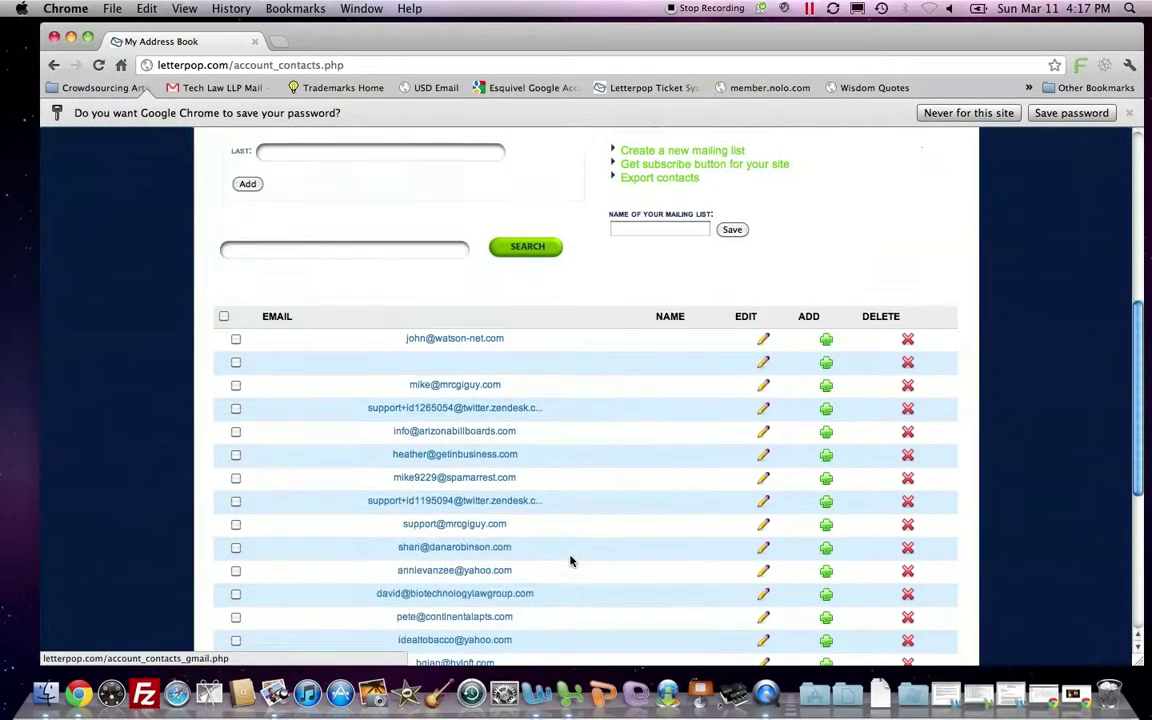
scroll(571, 561, up, 4)
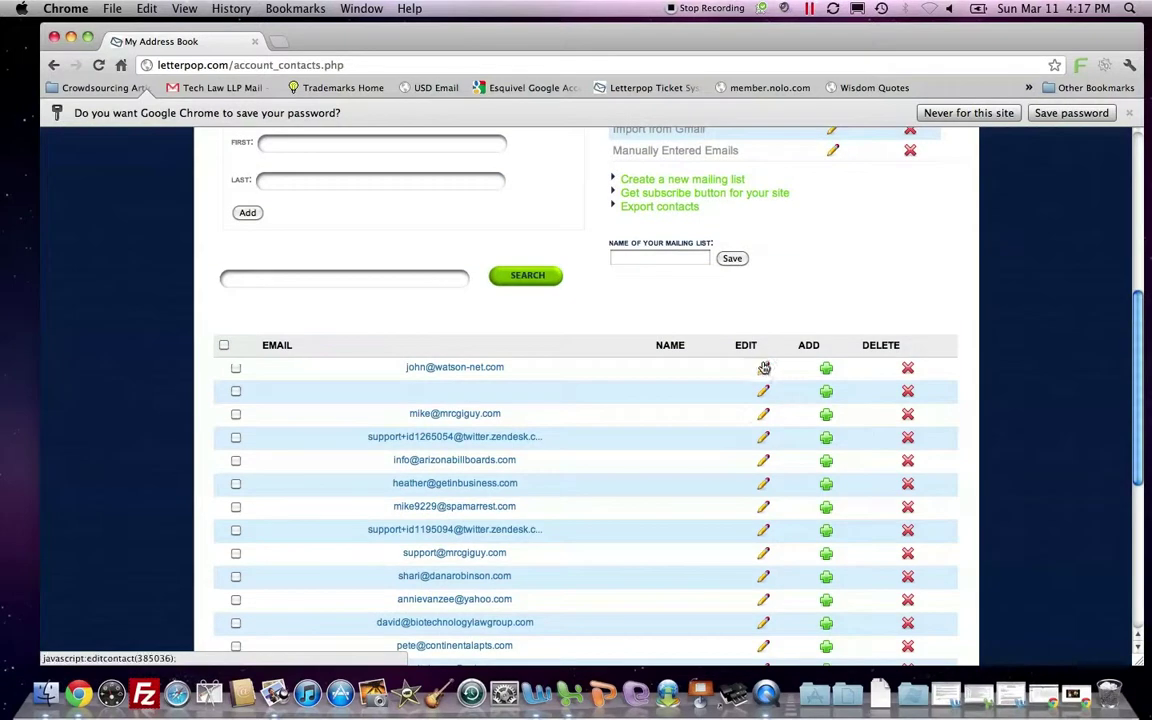
click(763, 369)
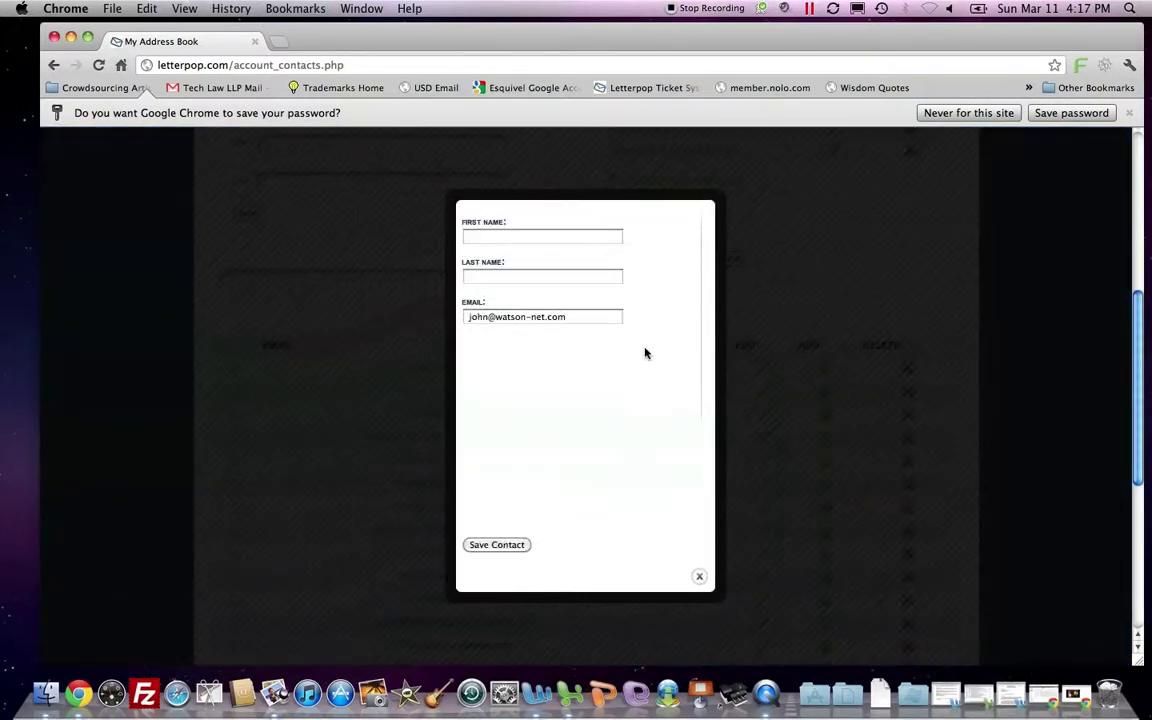
click(512, 234)
text(John)
key(Tab)
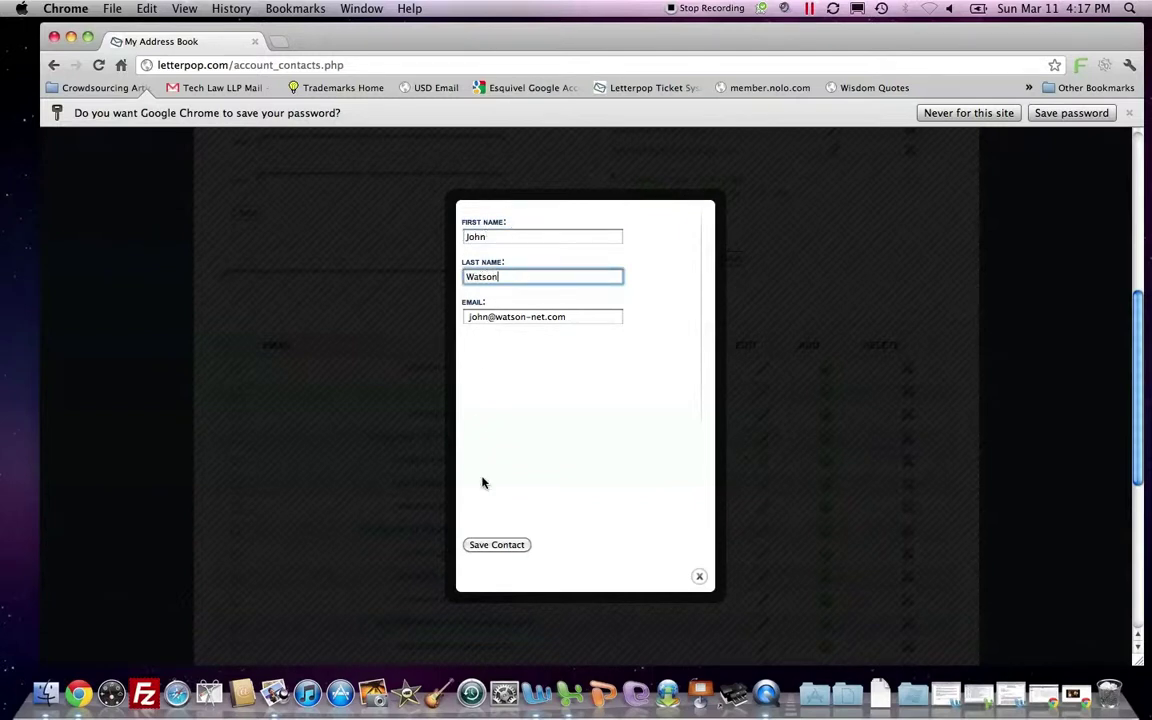
click(492, 542)
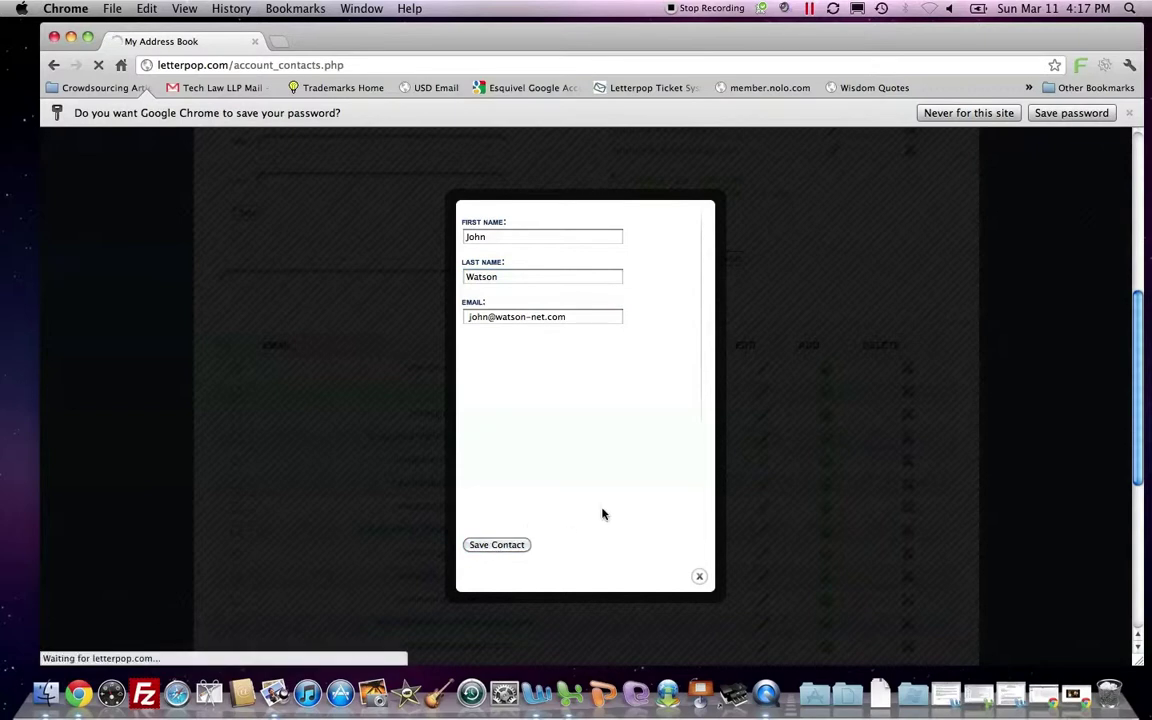
Find the renamed contact on page 2 by searching its first name, then open mailing statistics.
scroll(616, 496, down, 10)
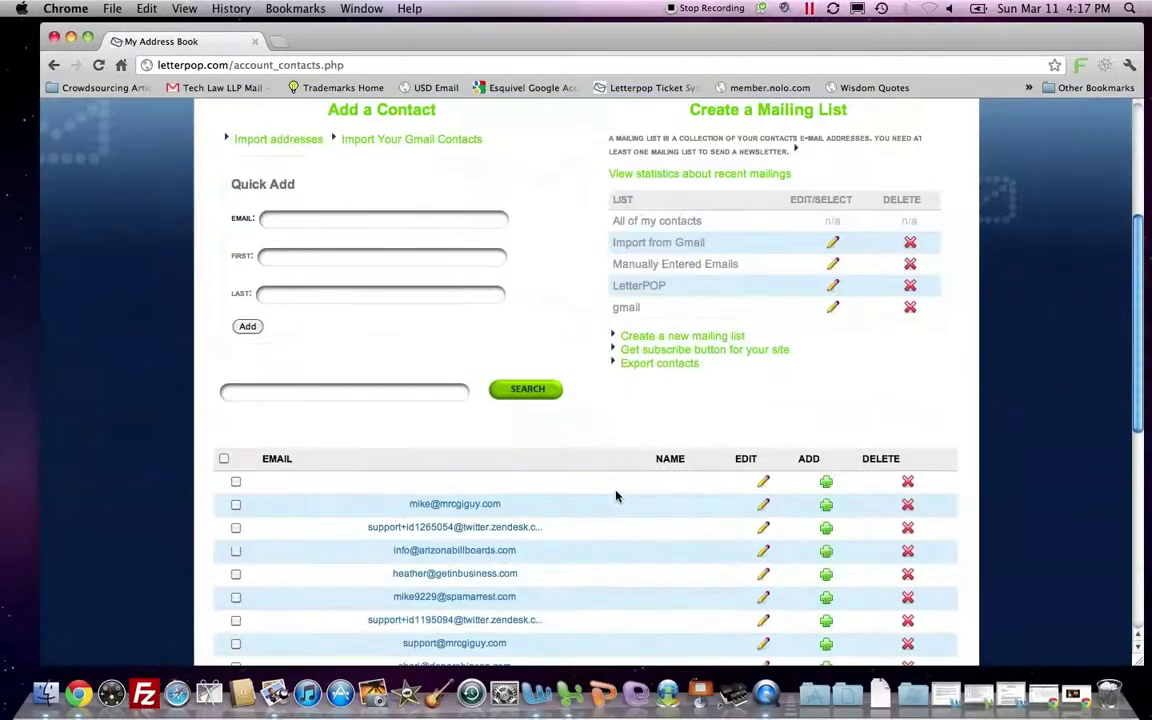
scroll(616, 496, down, 6)
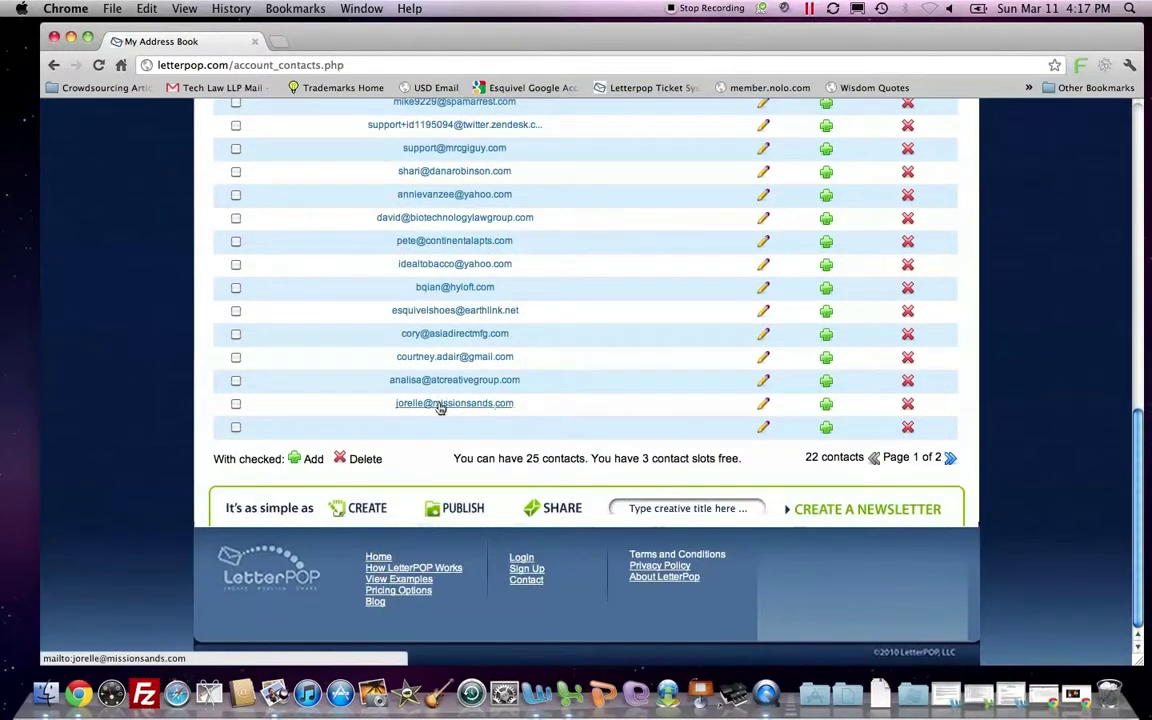
click(950, 457)
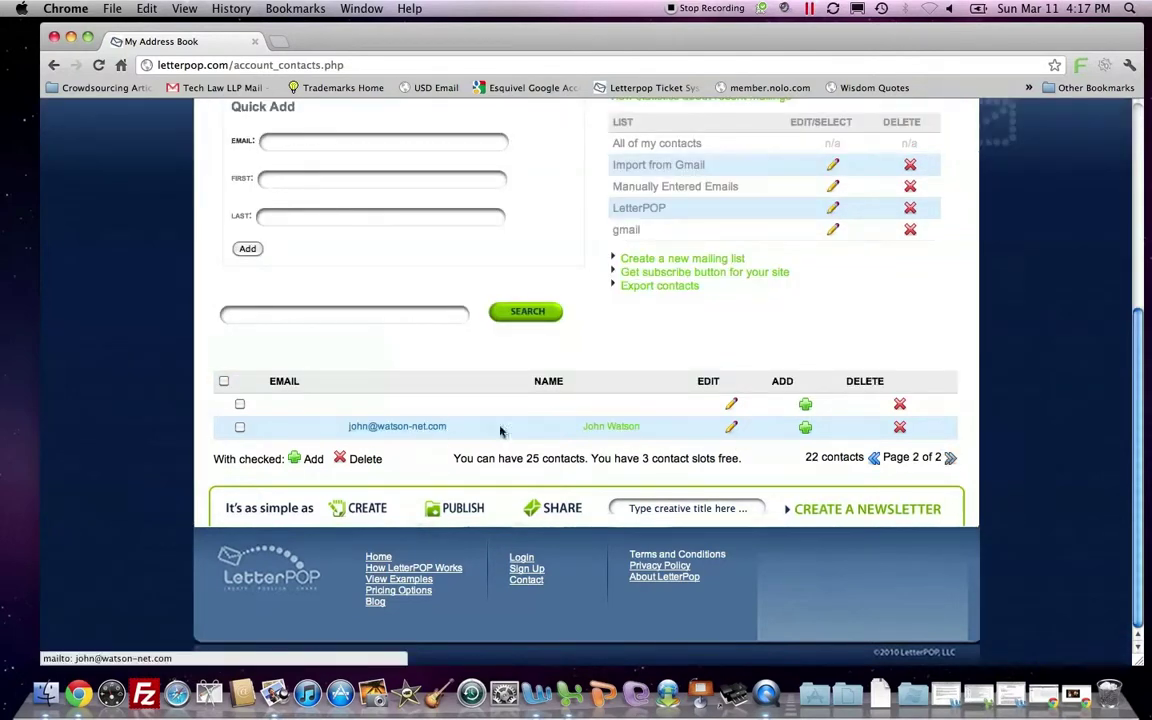
scroll(684, 362, up, 1)
scroll(689, 316, up, 2)
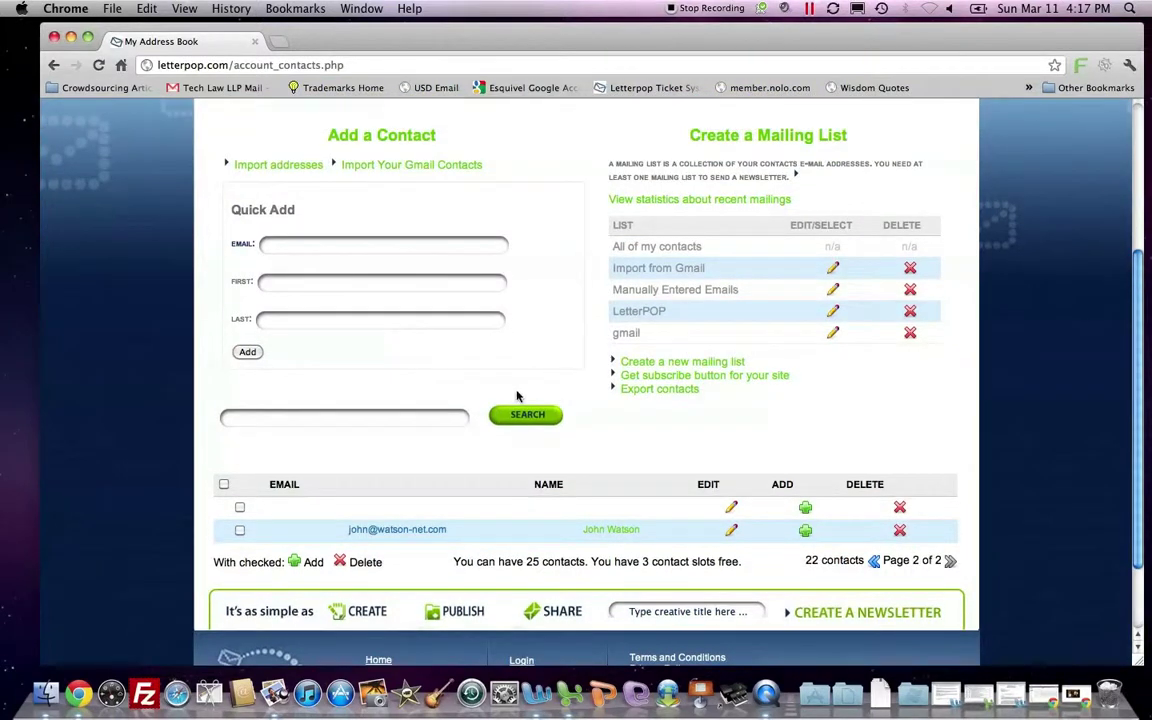
click(400, 417)
text(john)
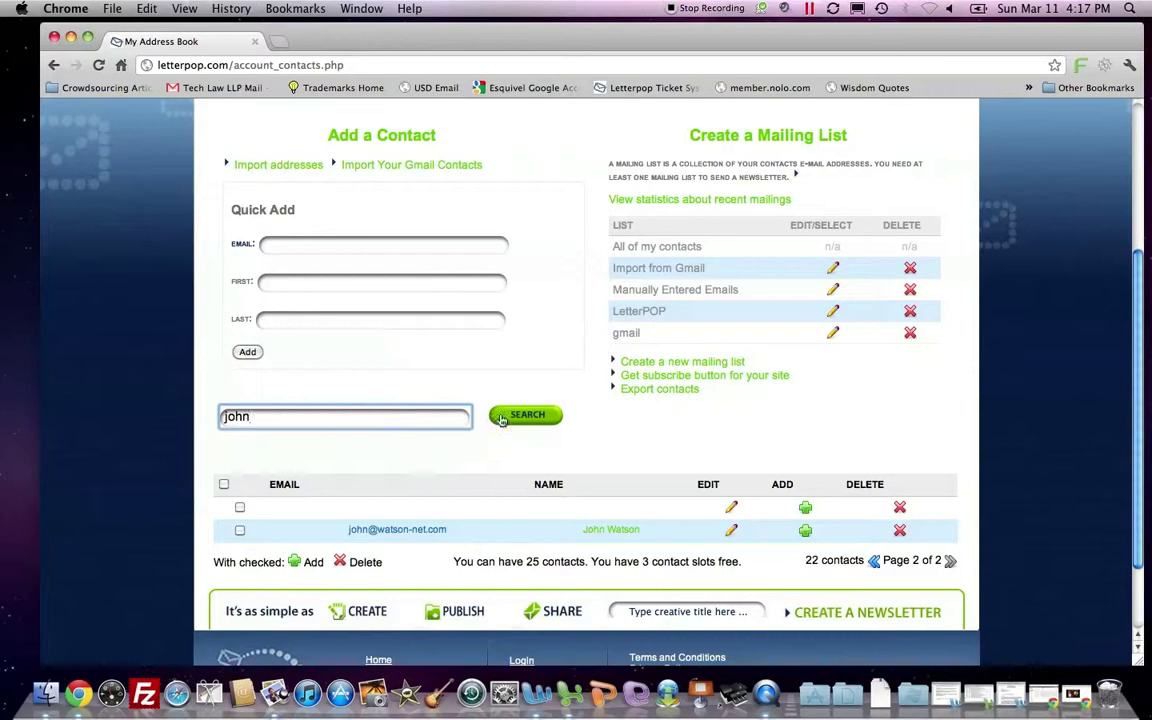
click(501, 418)
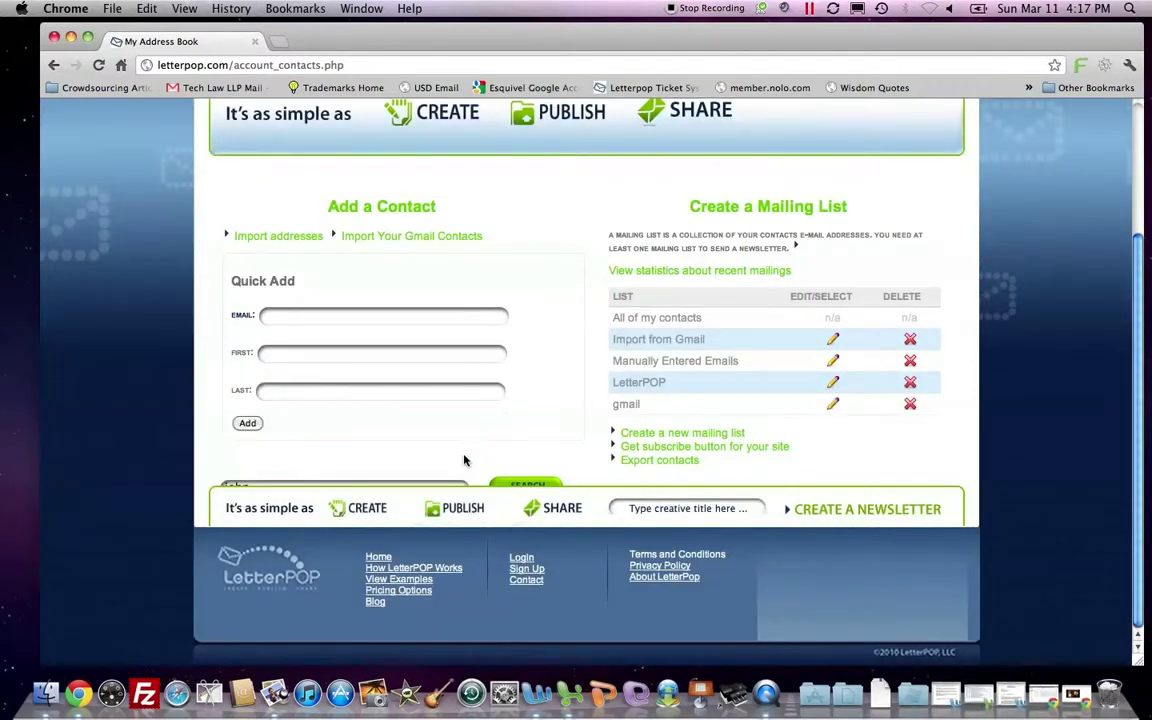
click(462, 485)
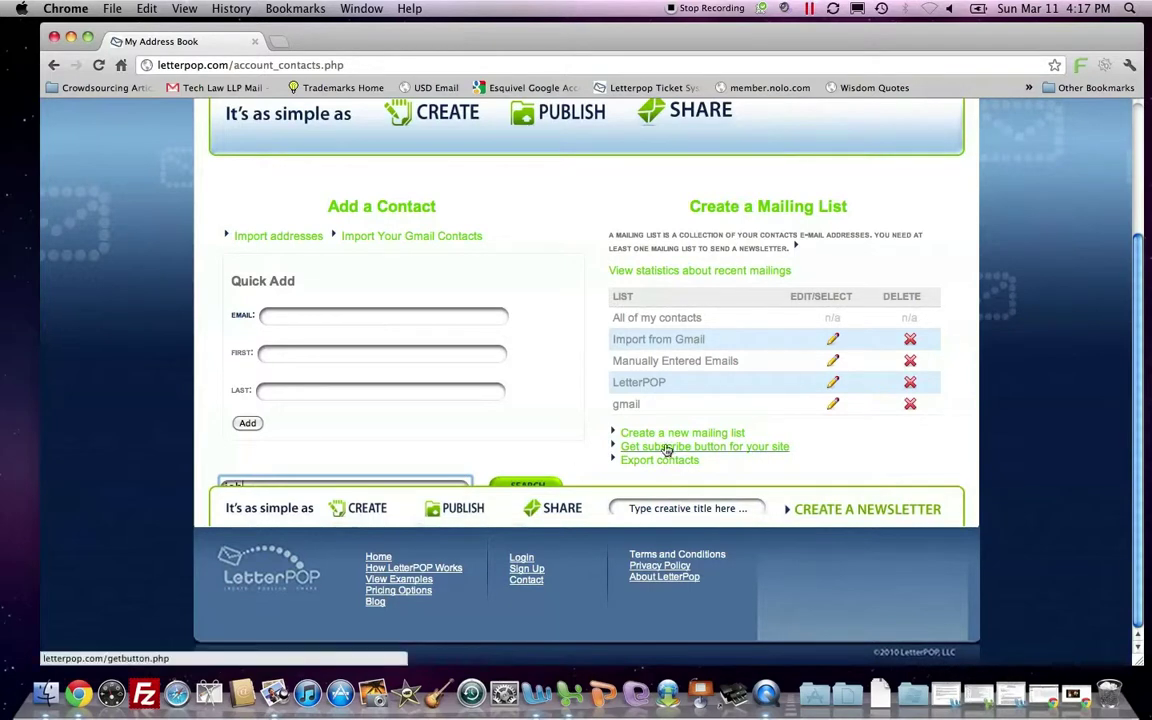
click(679, 270)
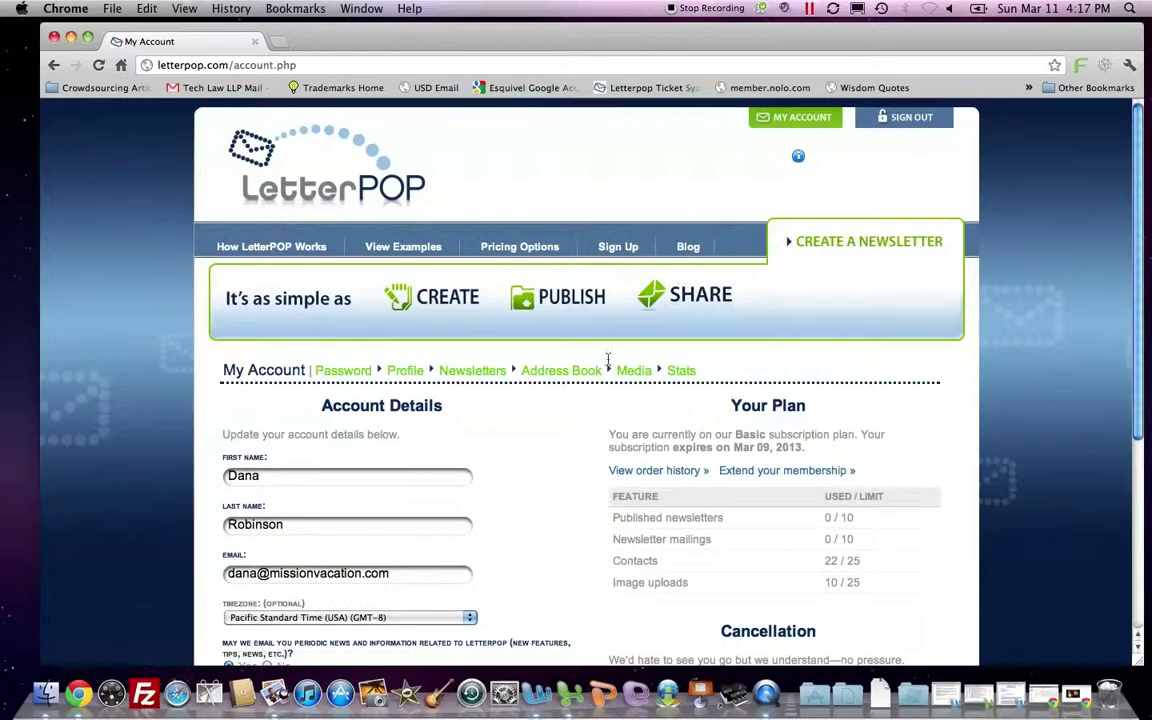
scroll(565, 436, down, 2)
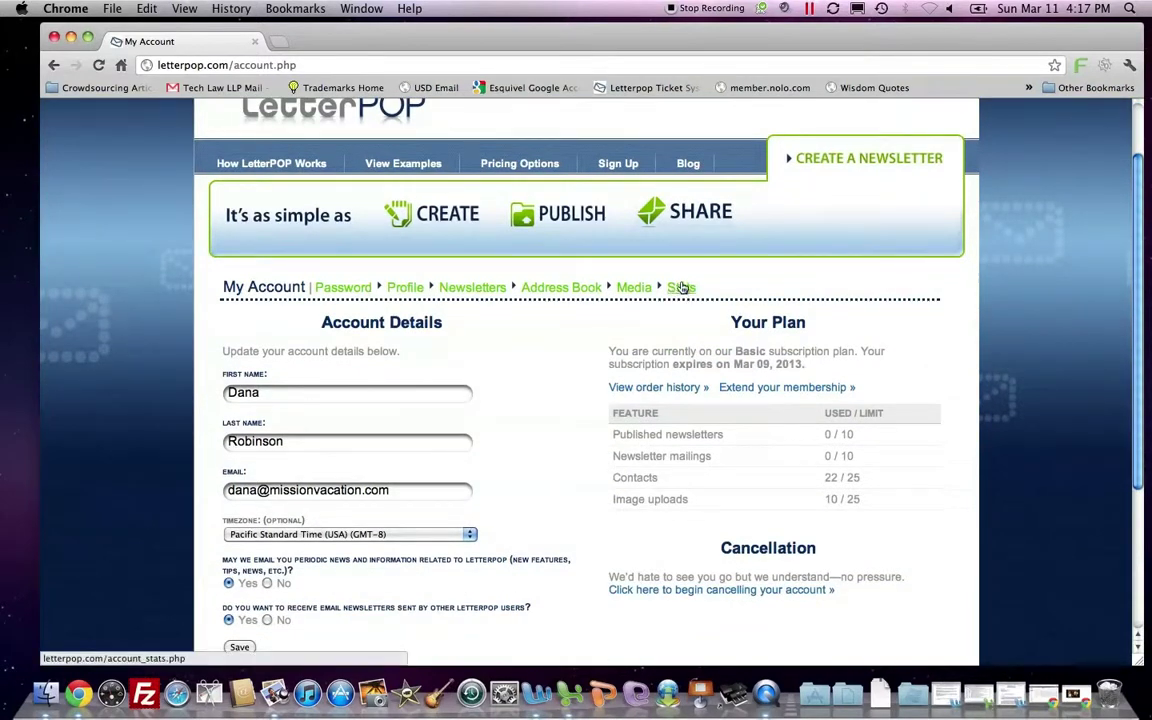
click(538, 290)
scroll(548, 367, down, 3)
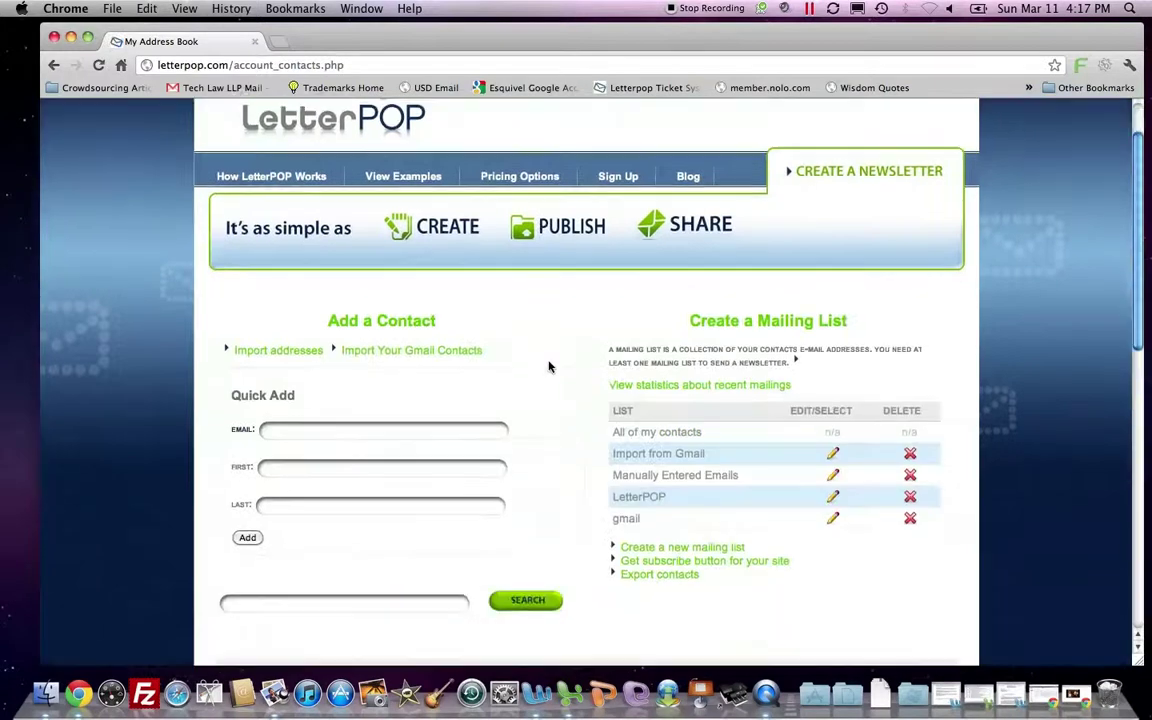
scroll(547, 366, down, 1)
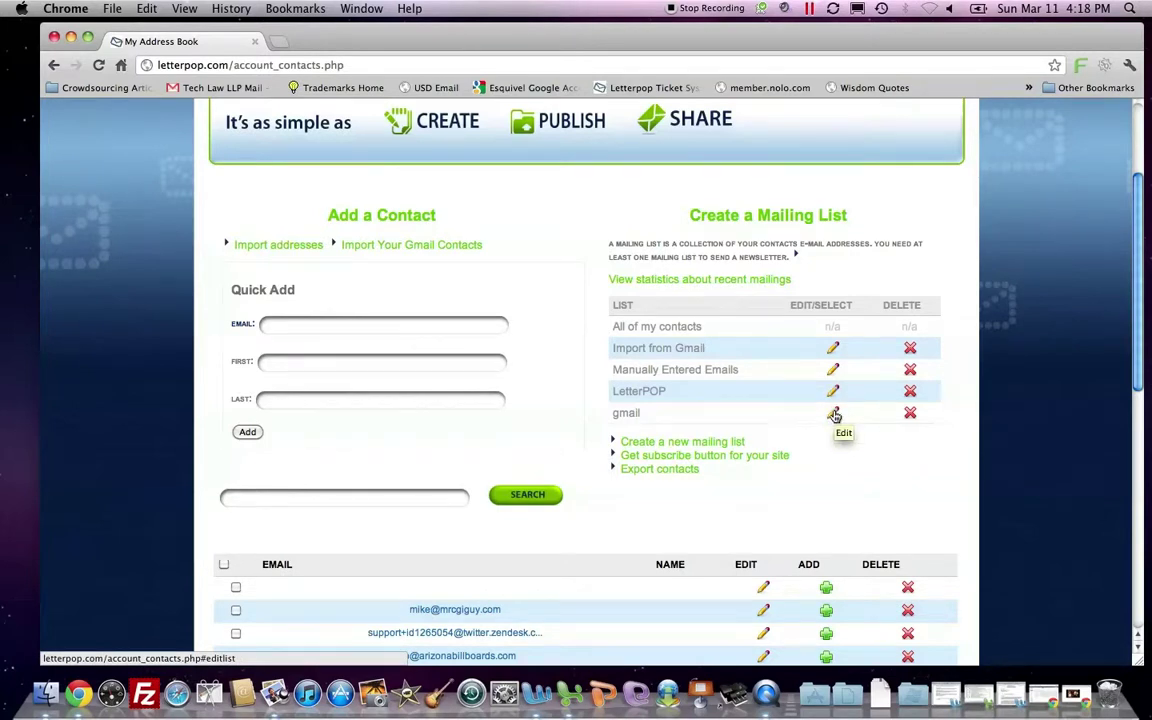
click(834, 414)
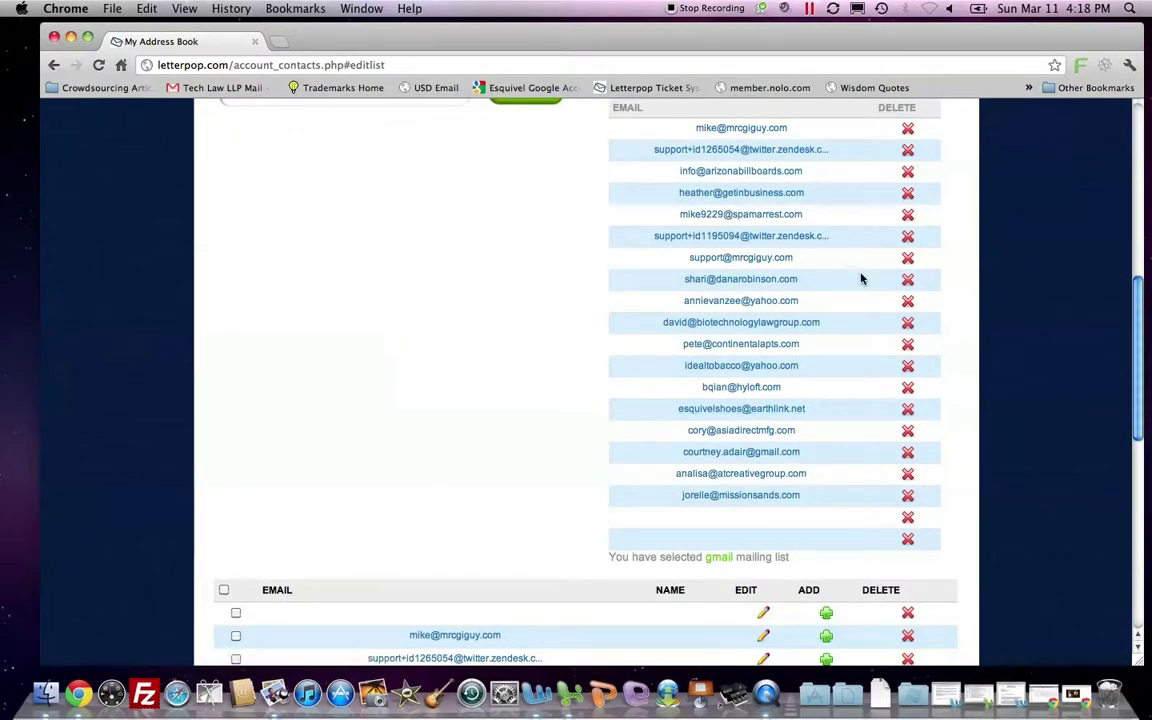
scroll(862, 279, up, 3)
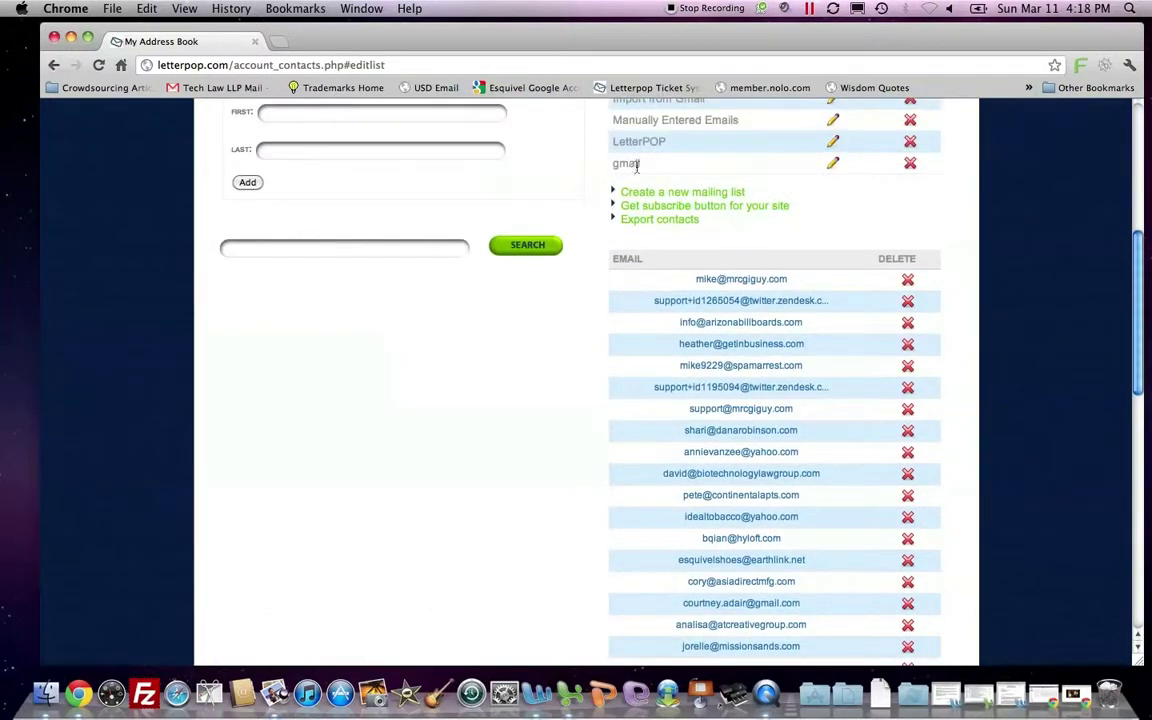
drag(611, 166, 637, 165)
click(645, 168)
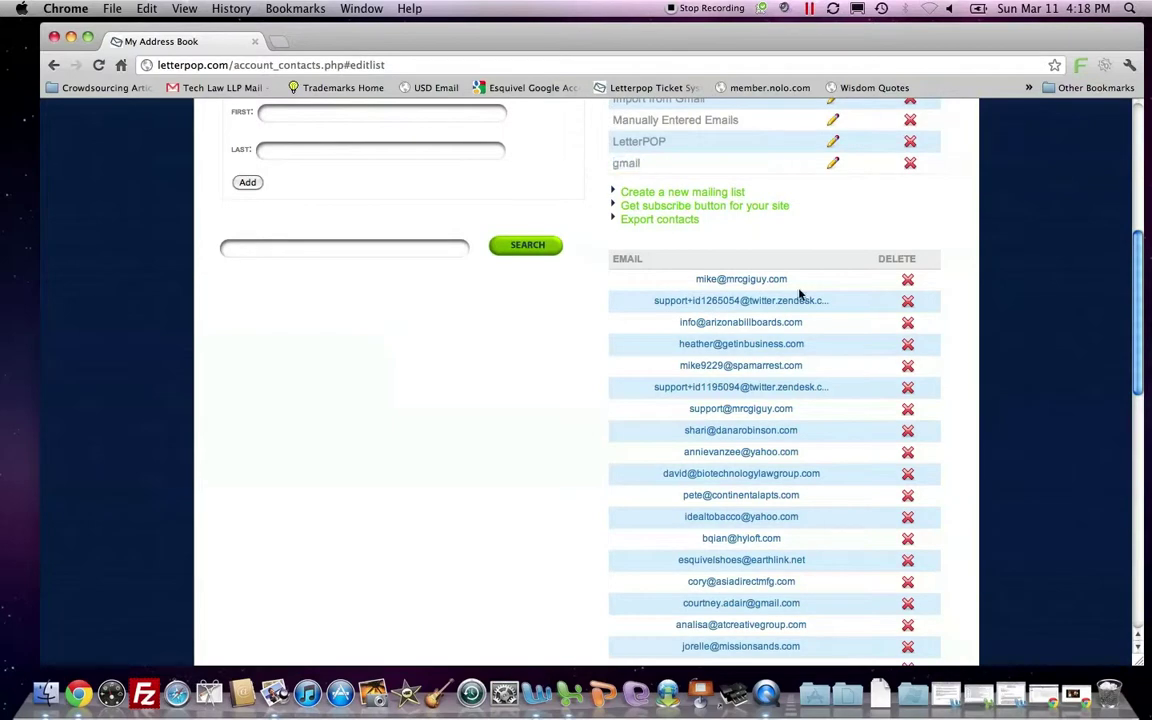
click(907, 283)
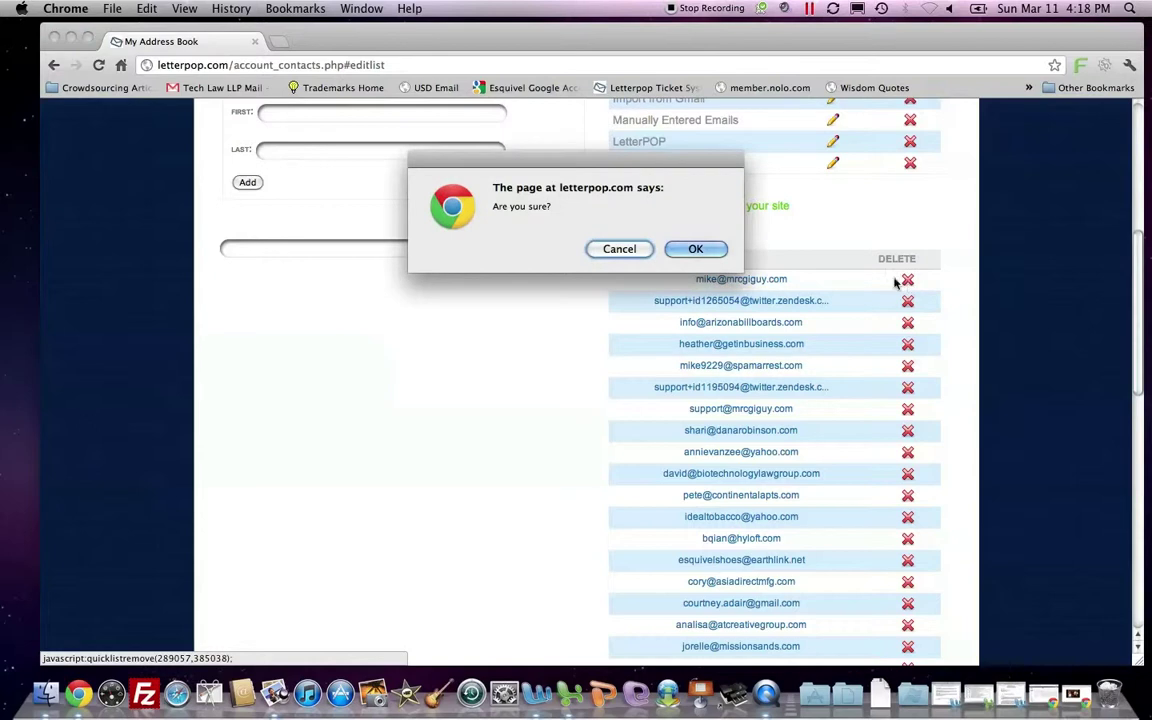
click(692, 249)
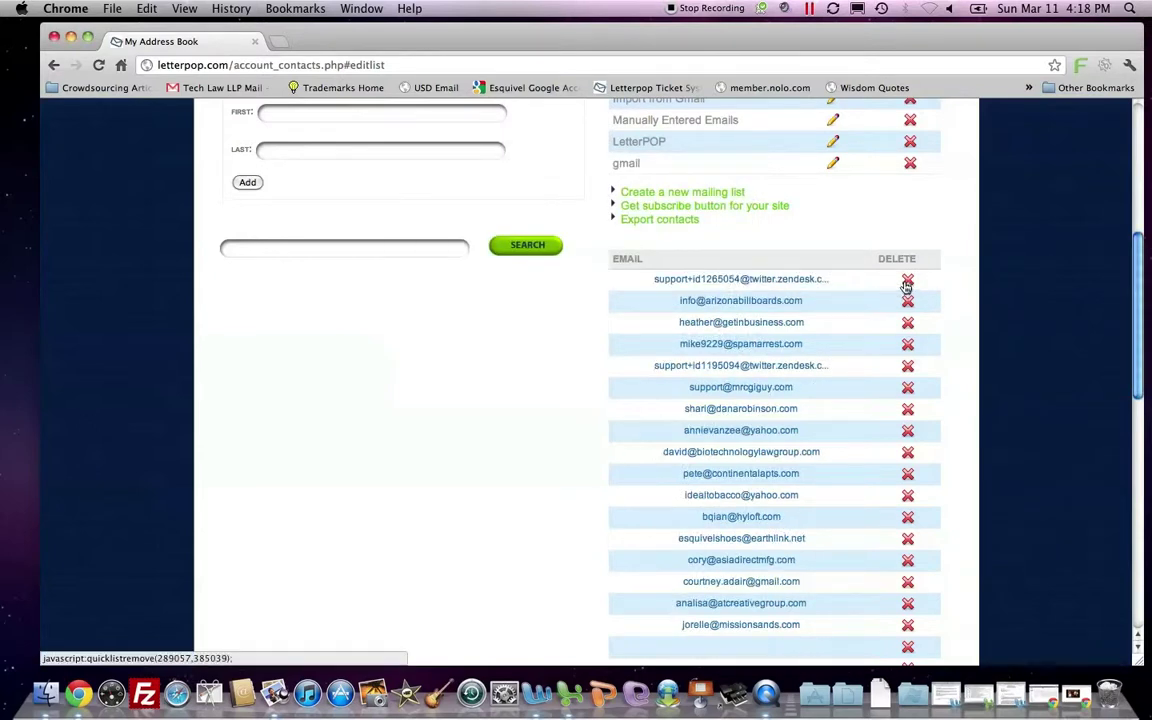
click(906, 280)
click(694, 249)
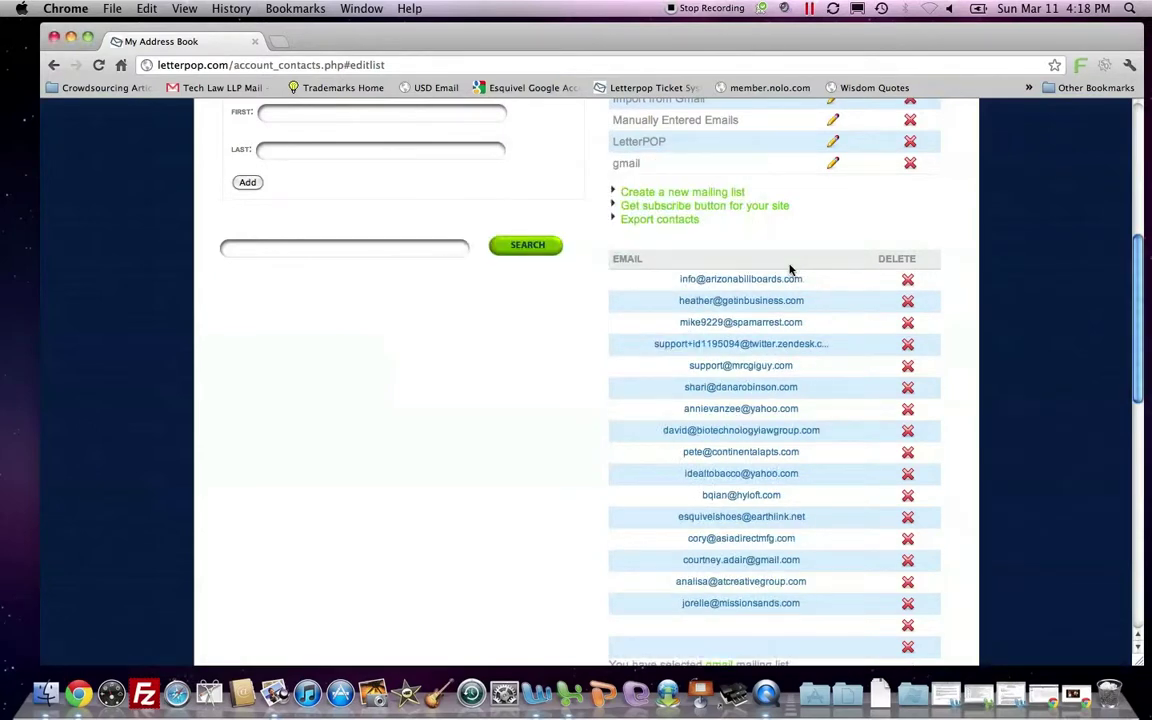
scroll(521, 403, down, 5)
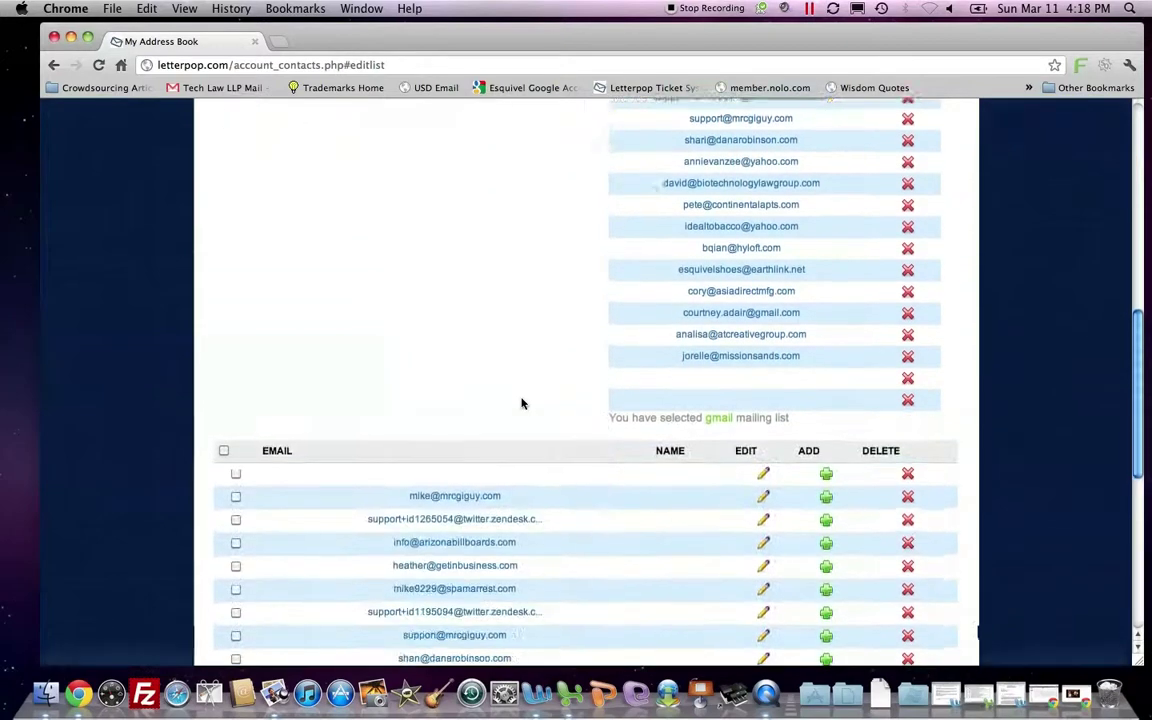
scroll(521, 403, down, 3)
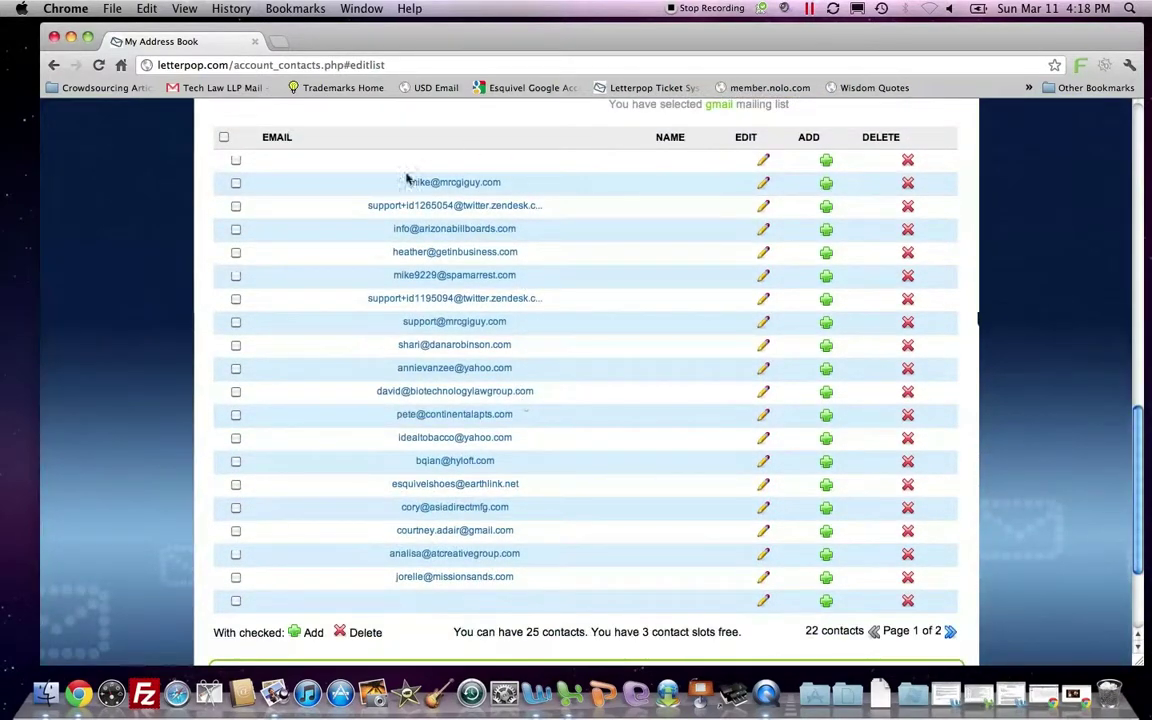
scroll(593, 296, up, 8)
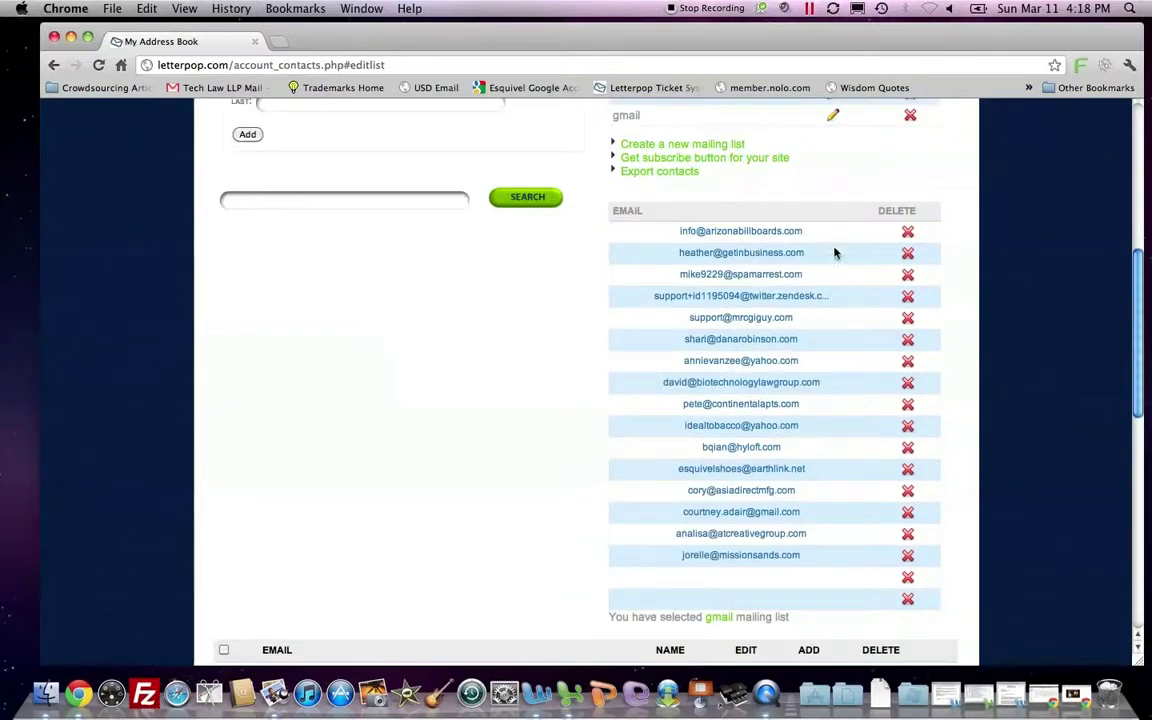
scroll(723, 200, up, 2)
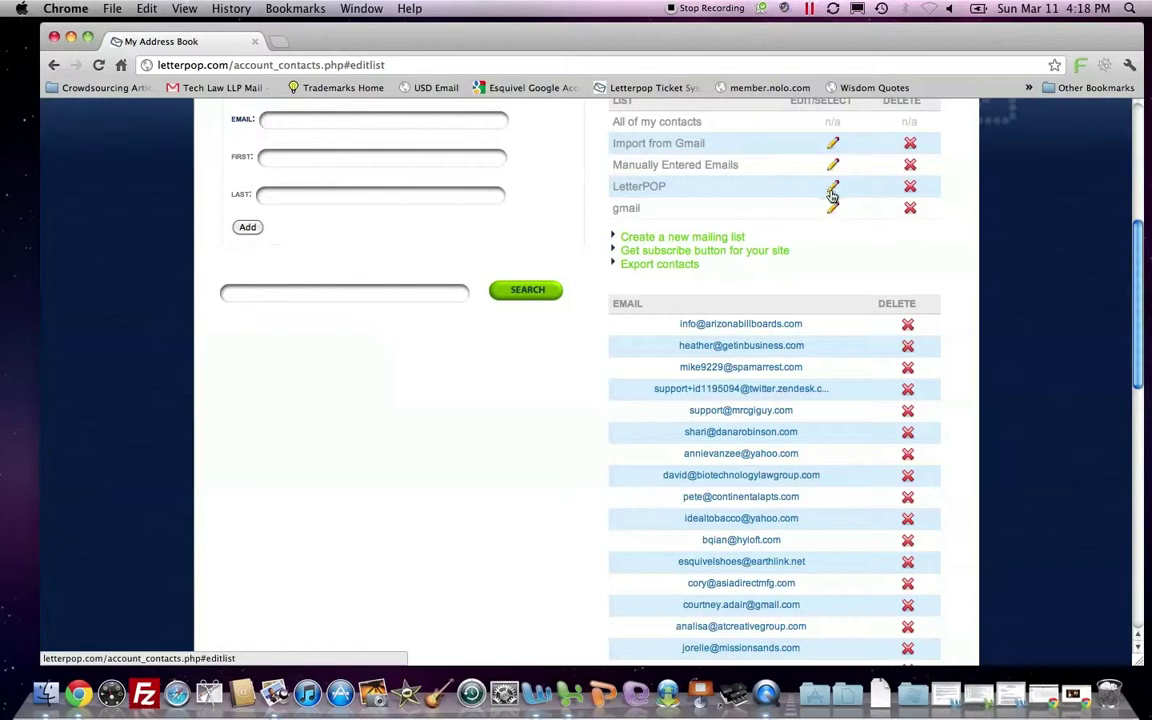
Open the LetterPOP list for editing and add three contacts, dismissing a could-not-add warning.
click(832, 192)
scroll(769, 220, up, 3)
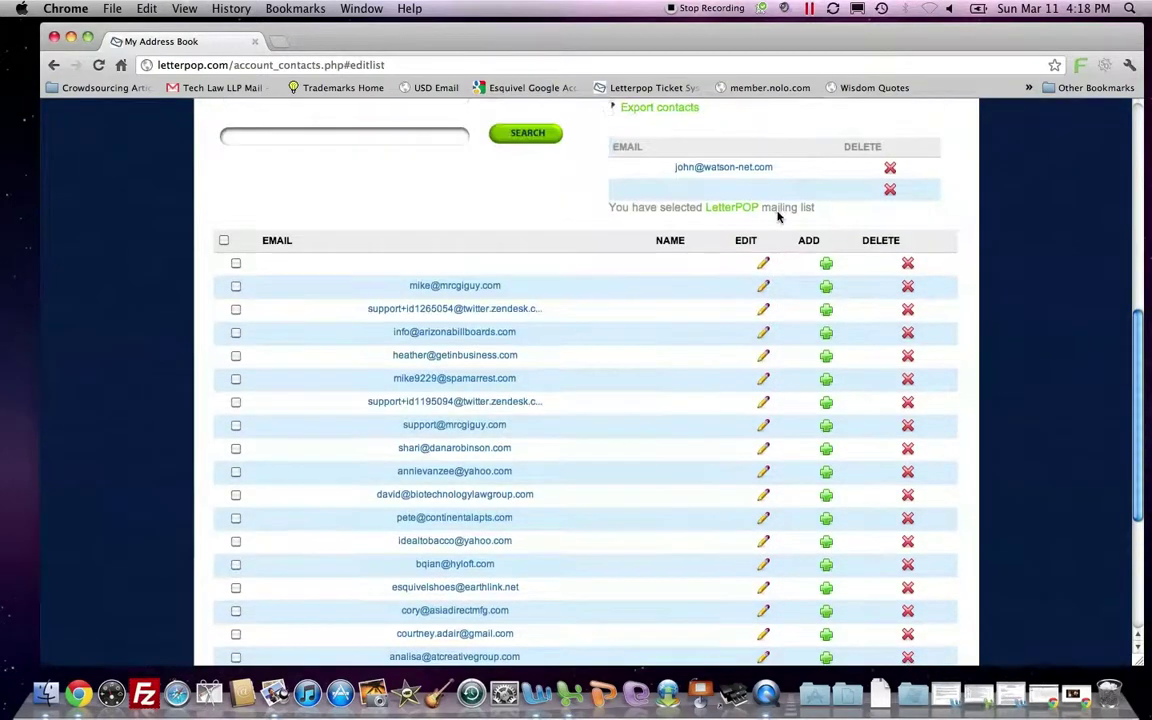
scroll(685, 244, up, 1)
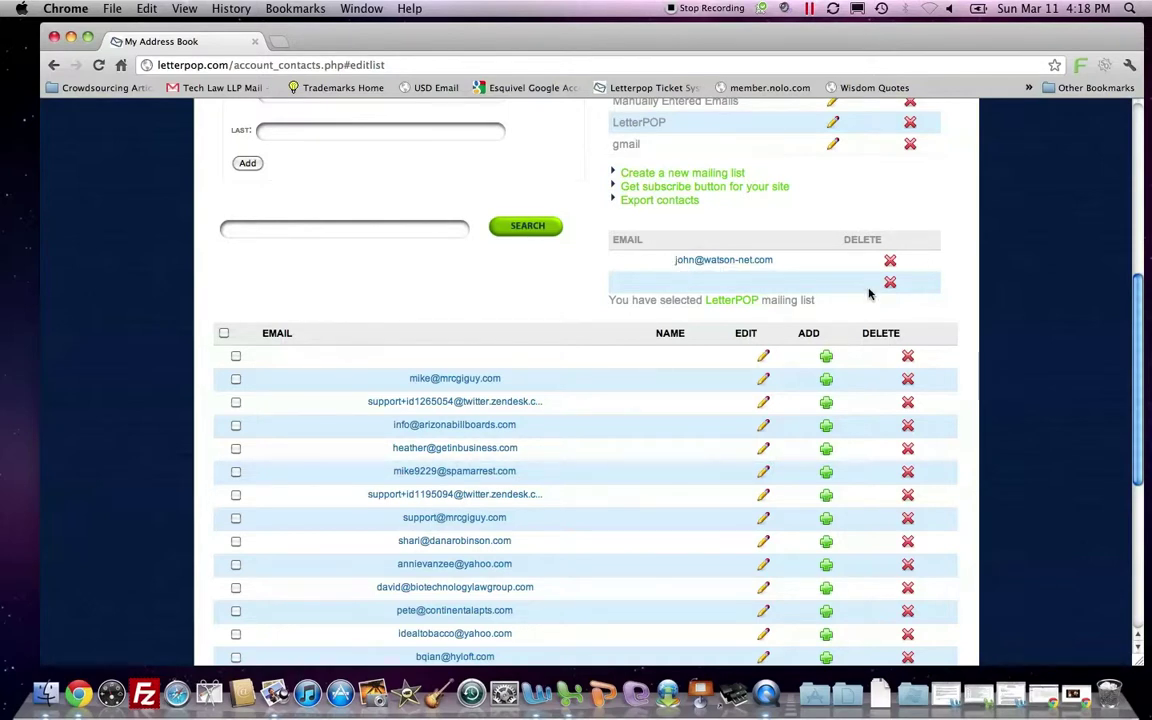
click(826, 381)
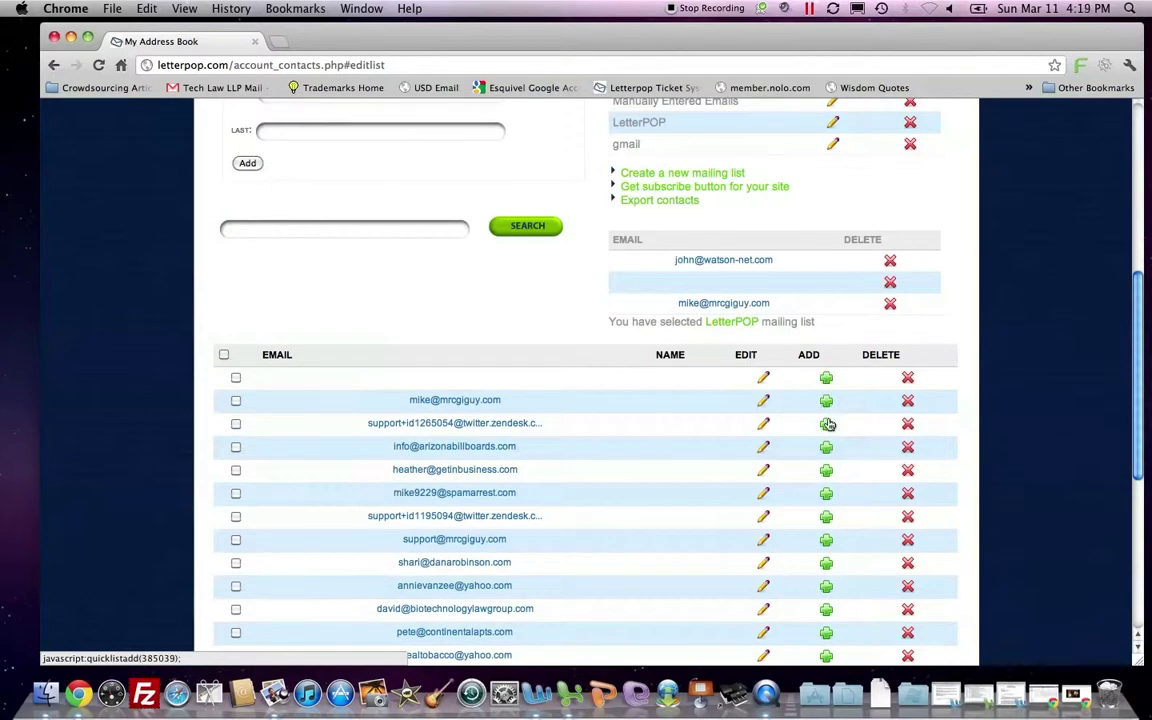
click(825, 424)
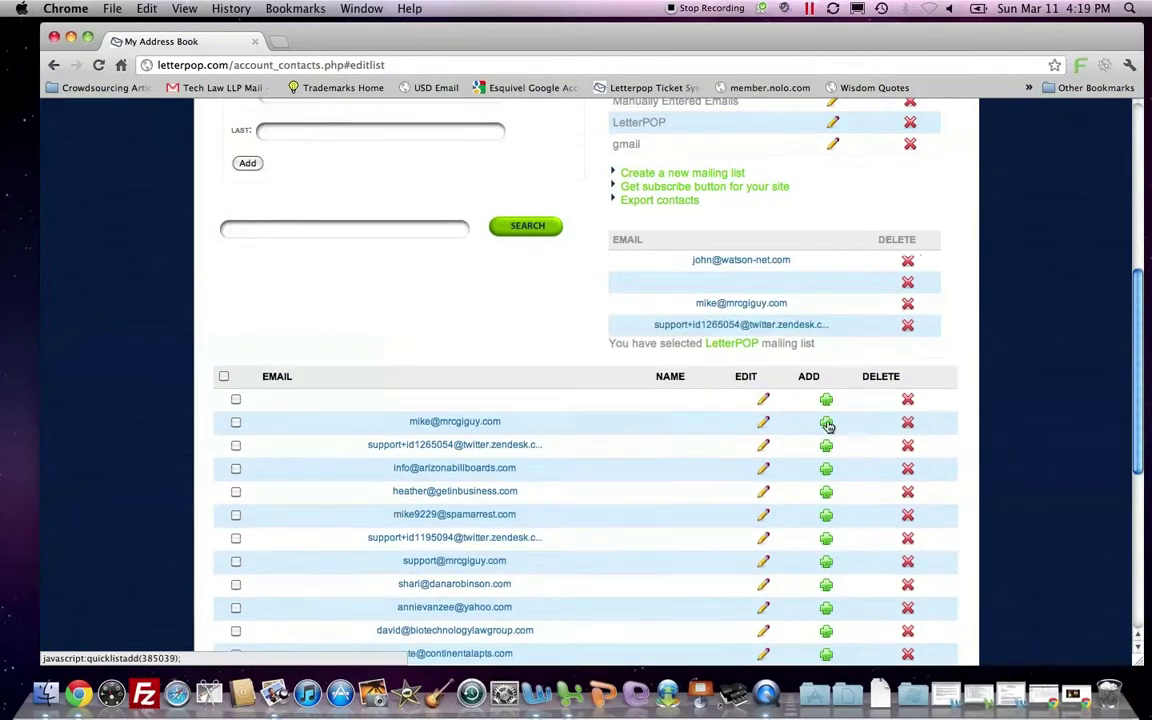
click(826, 470)
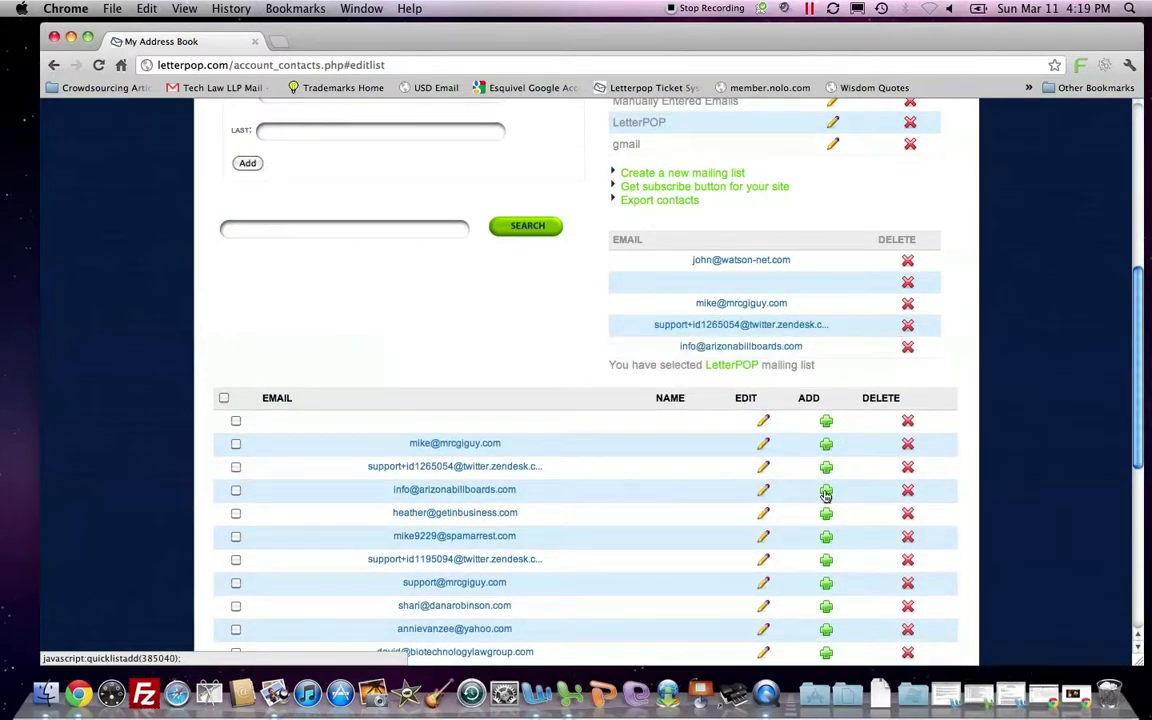
click(825, 490)
click(693, 249)
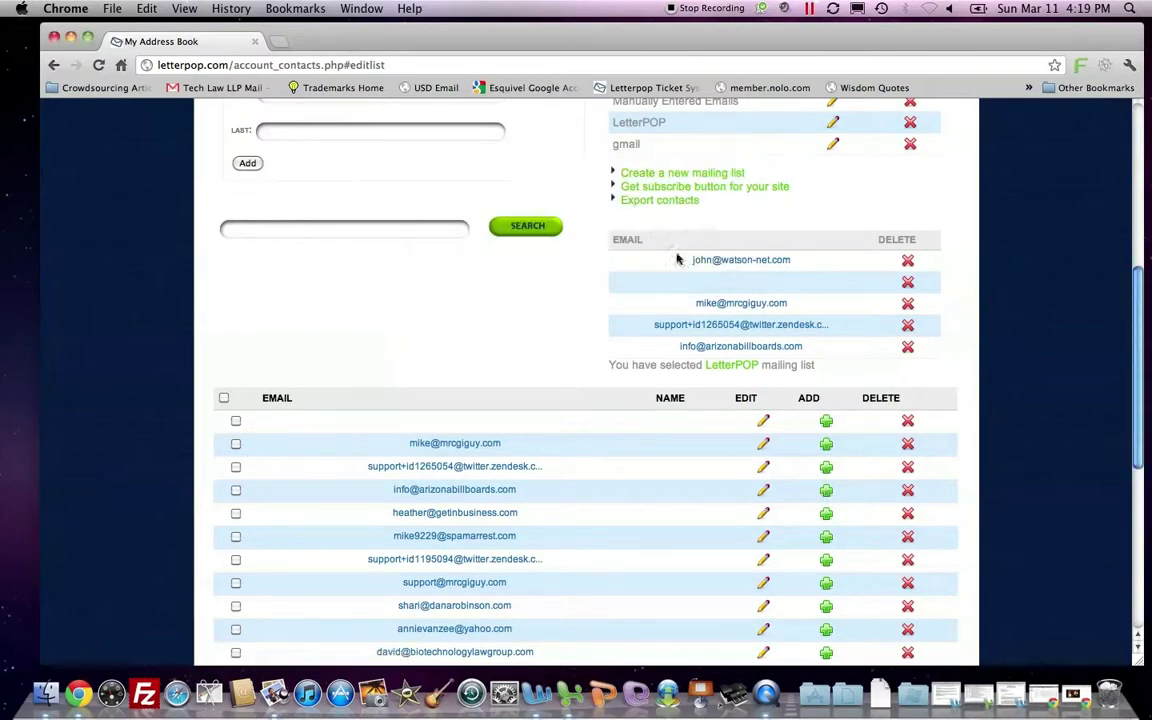
Delete the LetterPOP list's blank entry and add one more contact to it.
scroll(590, 400, down, 1)
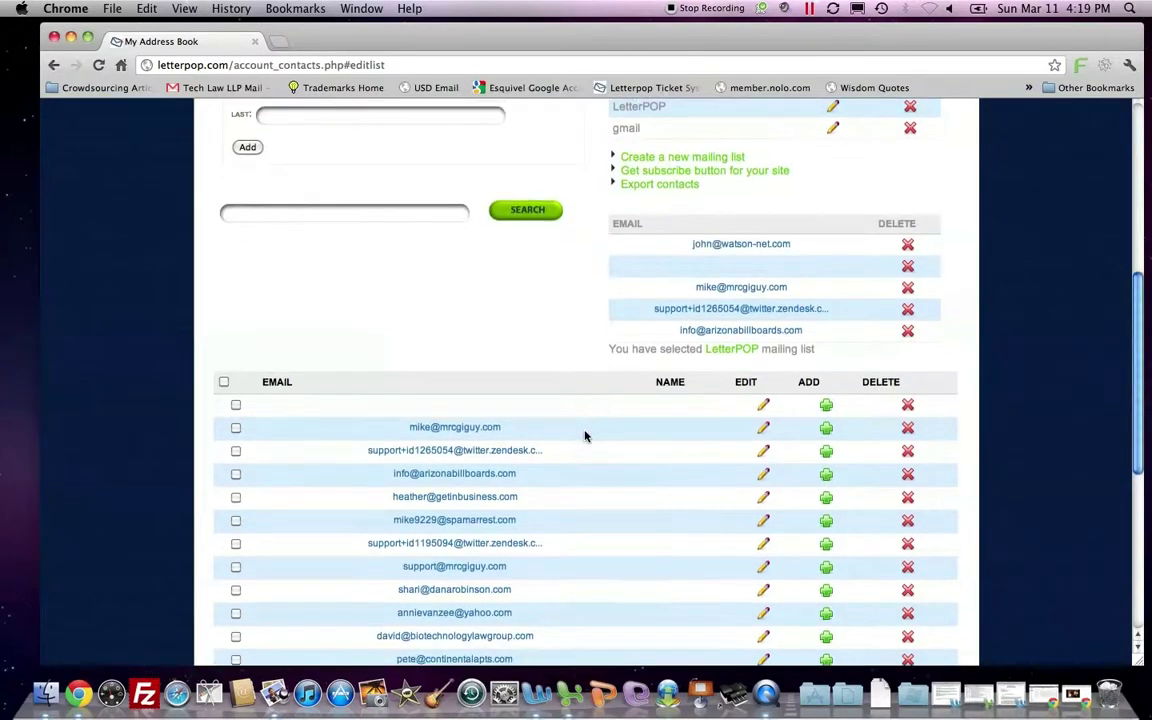
click(908, 268)
click(716, 251)
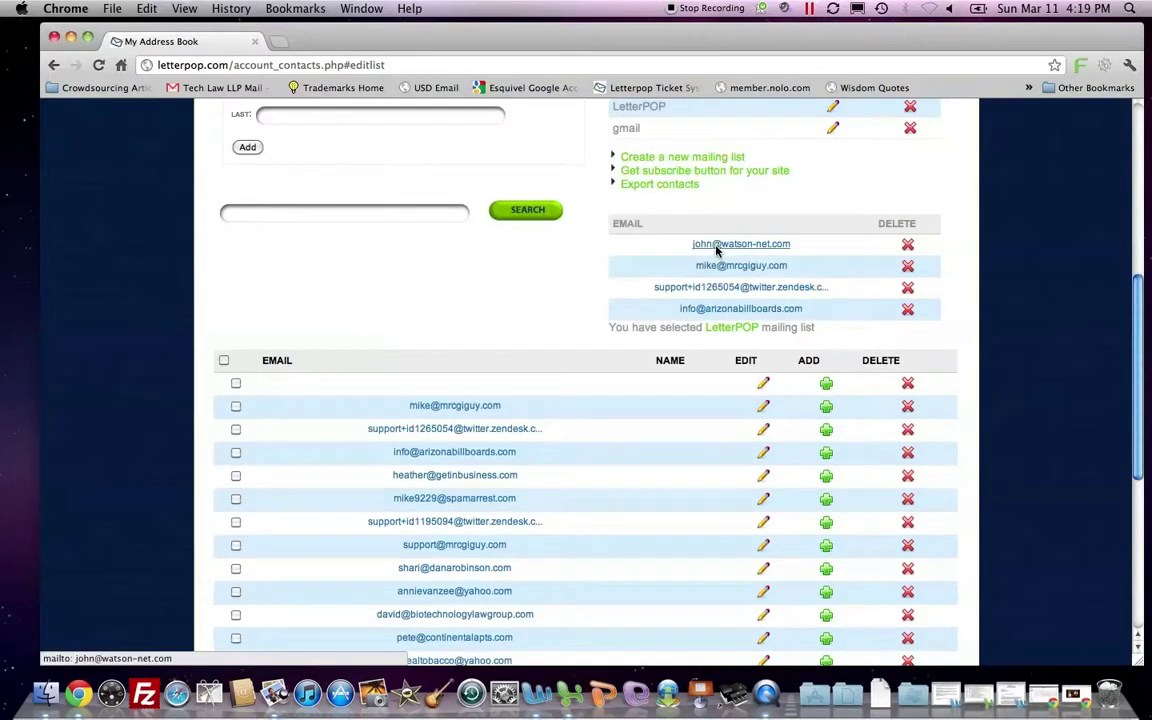
click(825, 499)
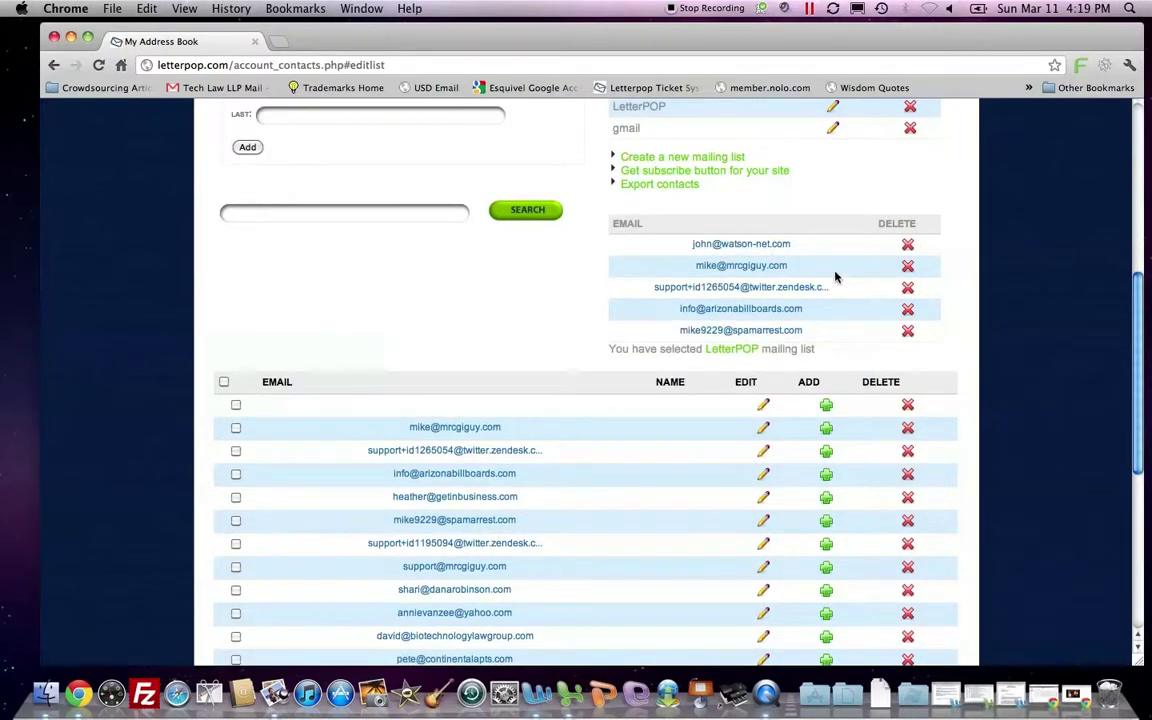
scroll(835, 276, down, 1)
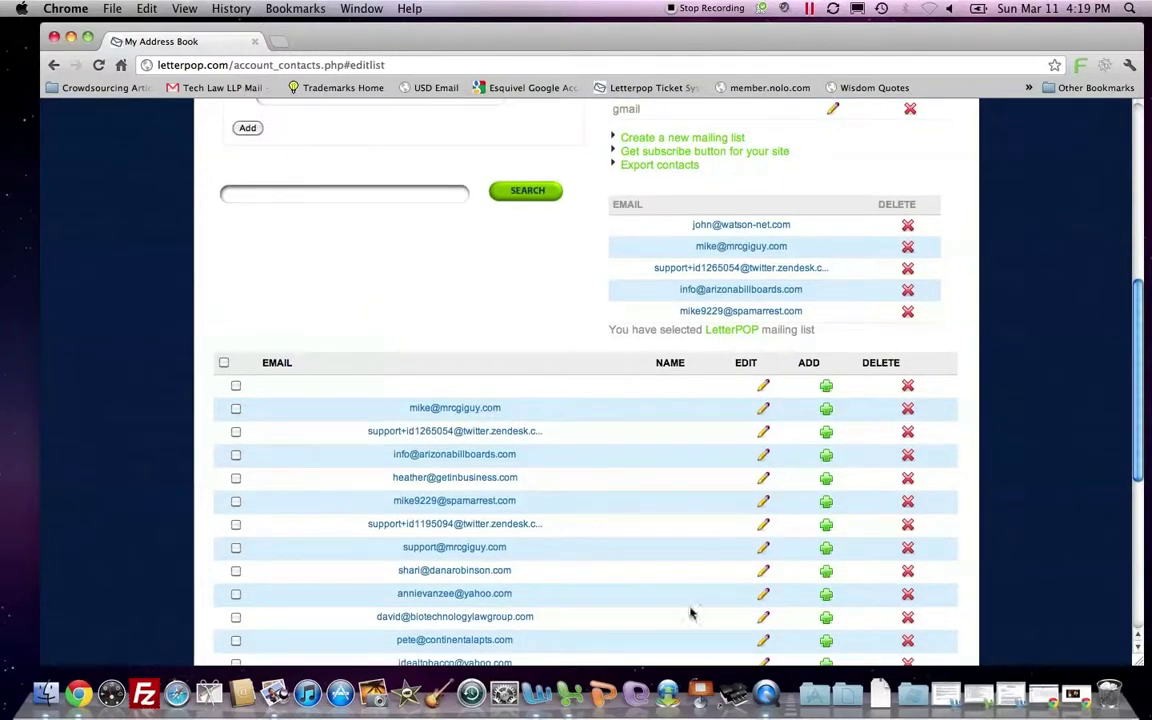
scroll(695, 575, down, 6)
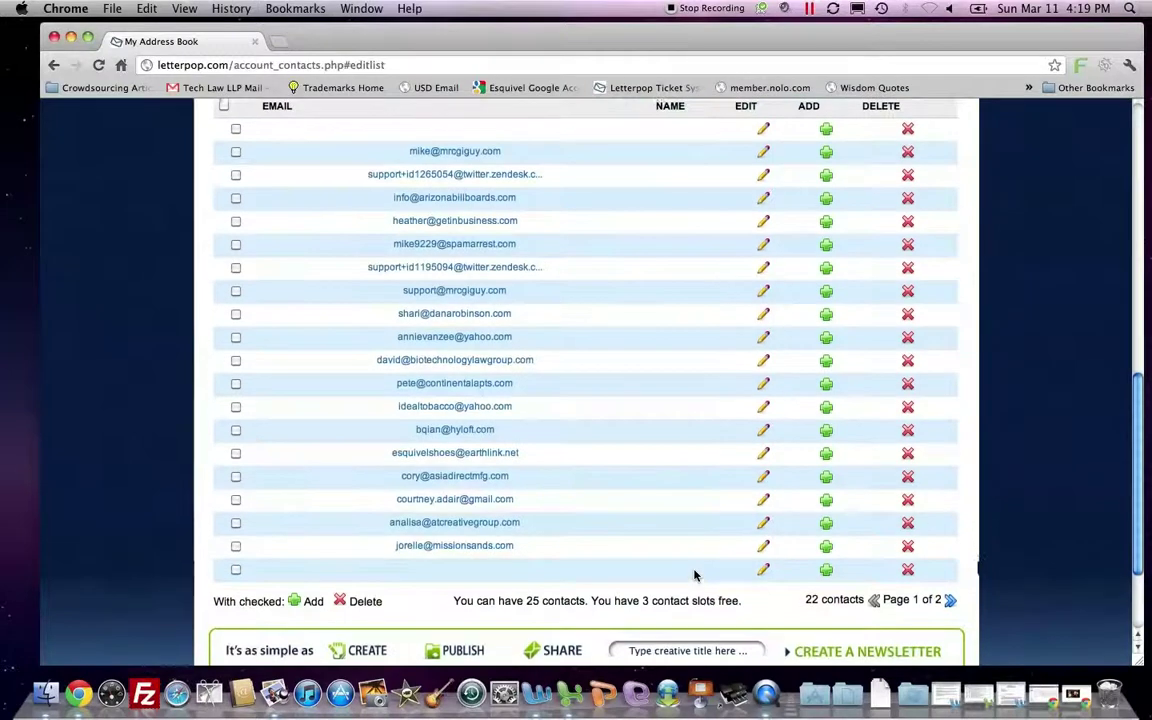
scroll(695, 575, up, 10)
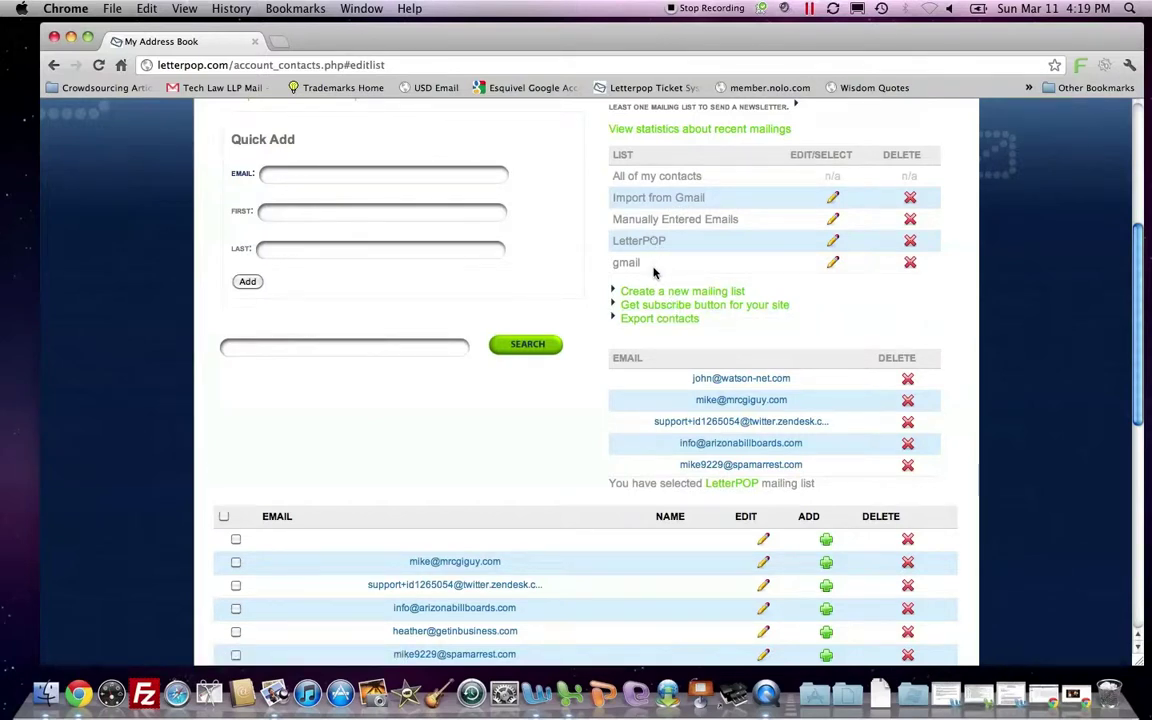
Delete the empty 'Import from Gmail' mailing list and confirm the deletion.
scroll(653, 272, up, 3)
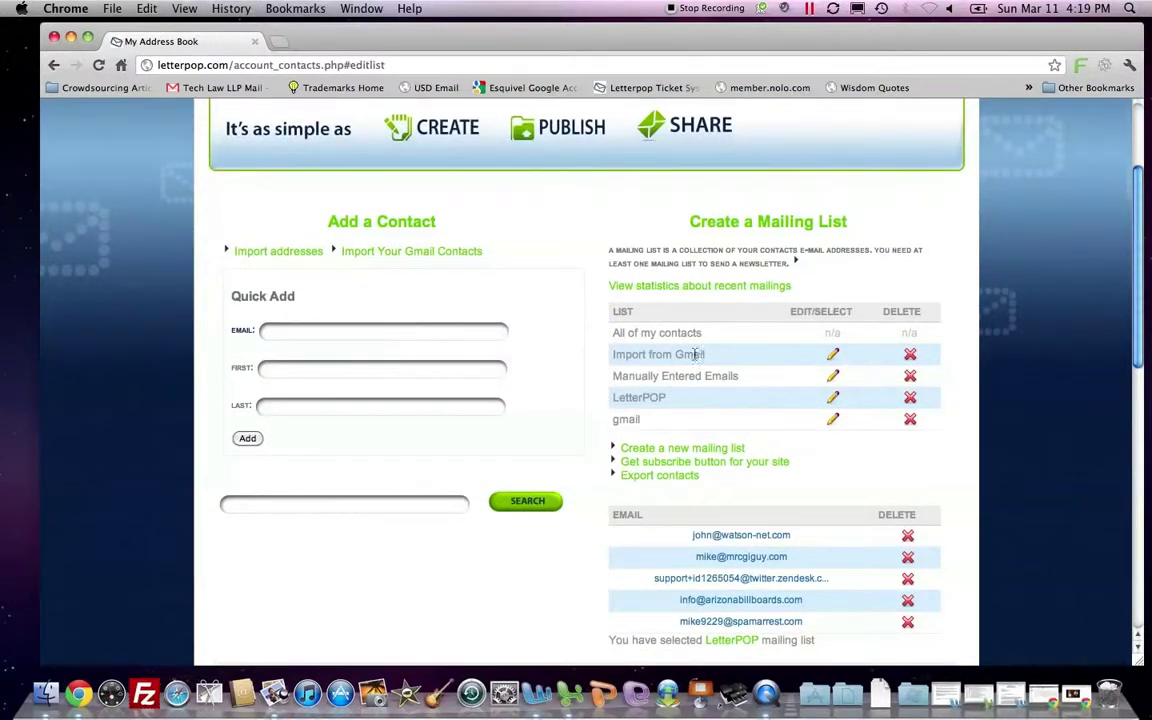
click(833, 358)
scroll(709, 391, up, 5)
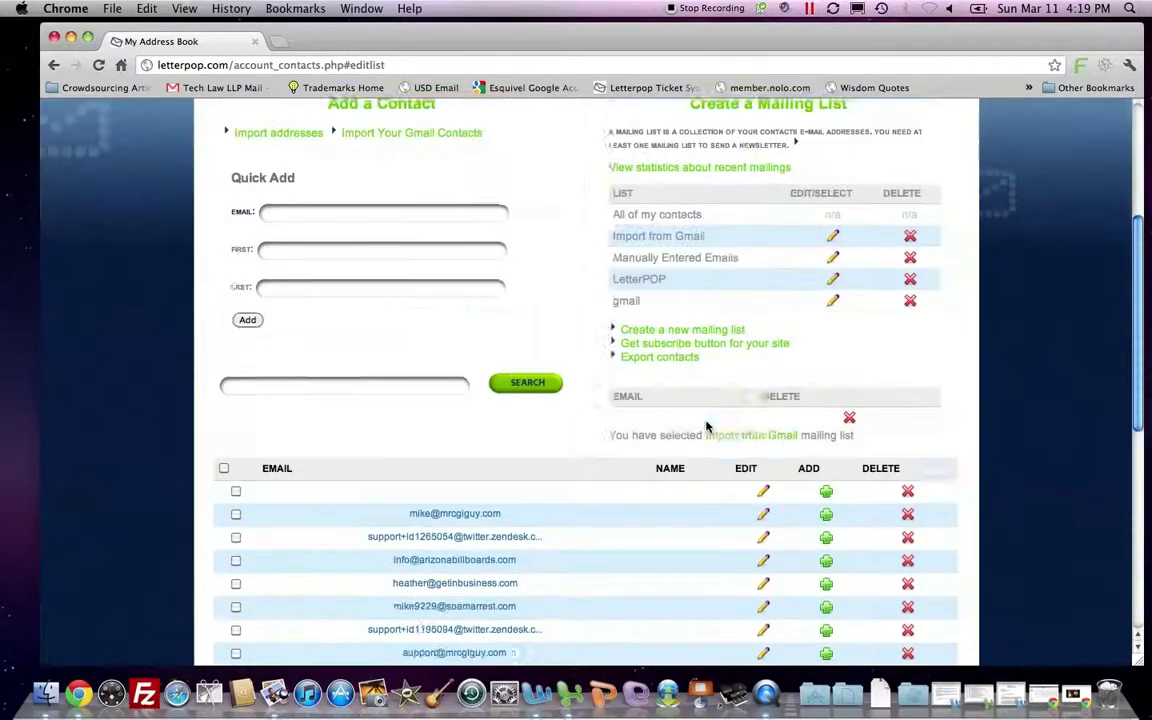
scroll(706, 427, up, 2)
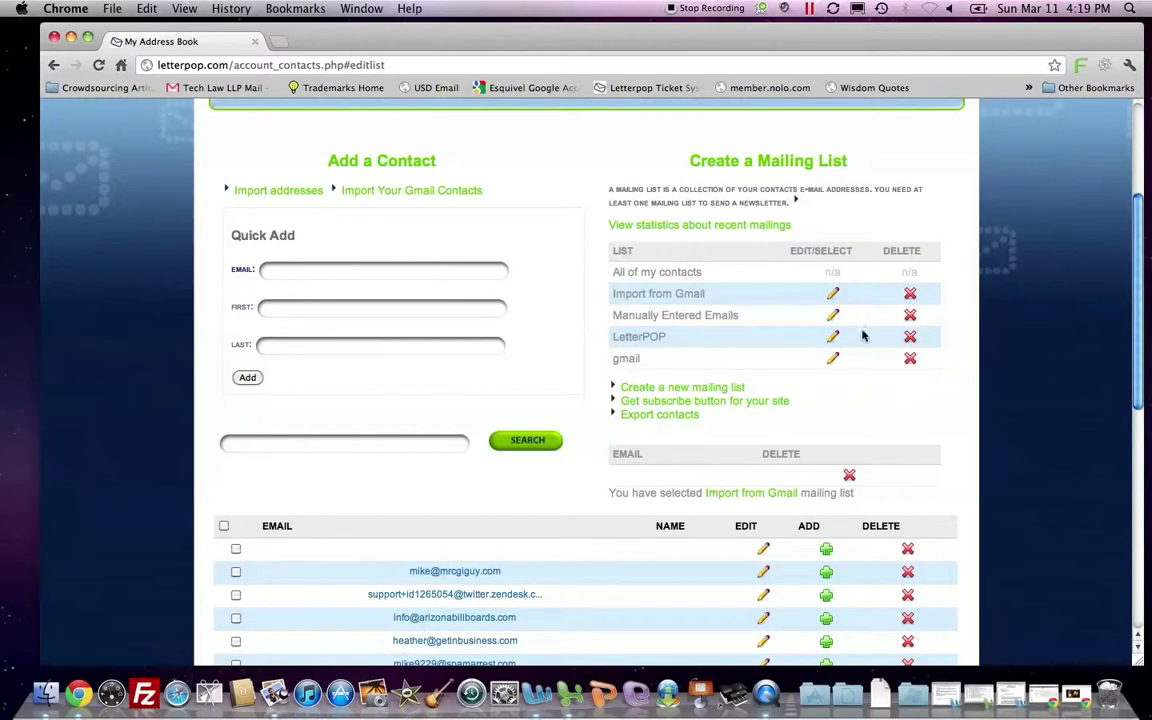
click(909, 294)
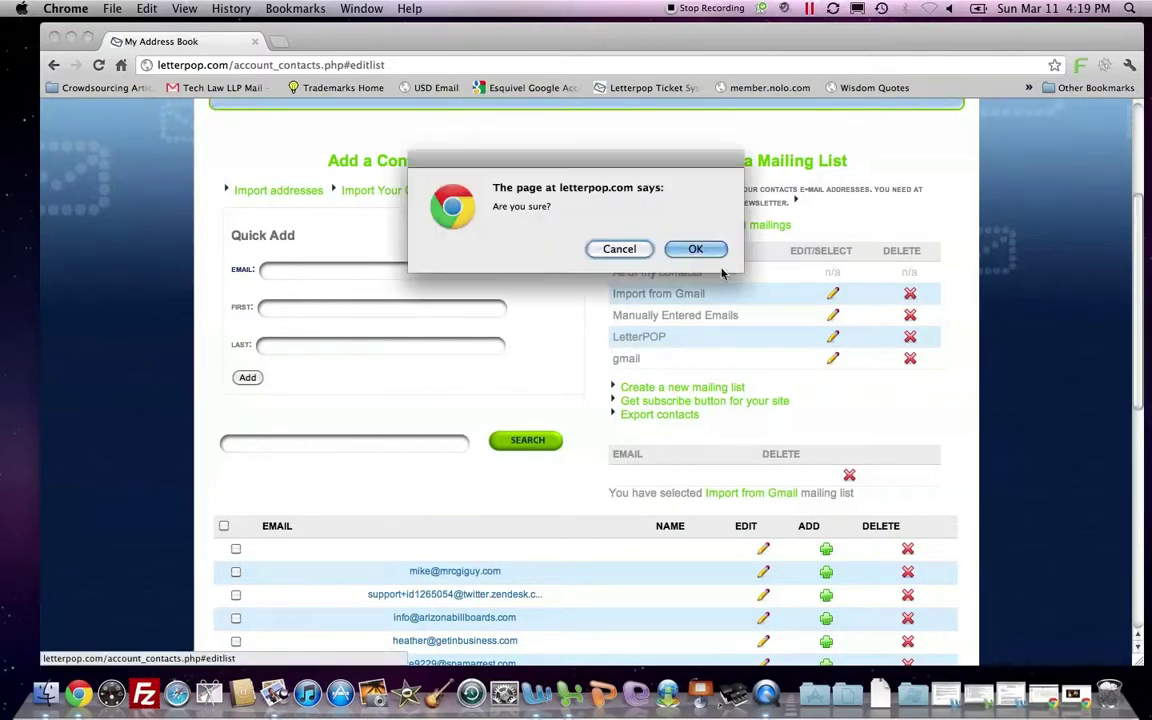
click(652, 241)
scroll(711, 284, up, 5)
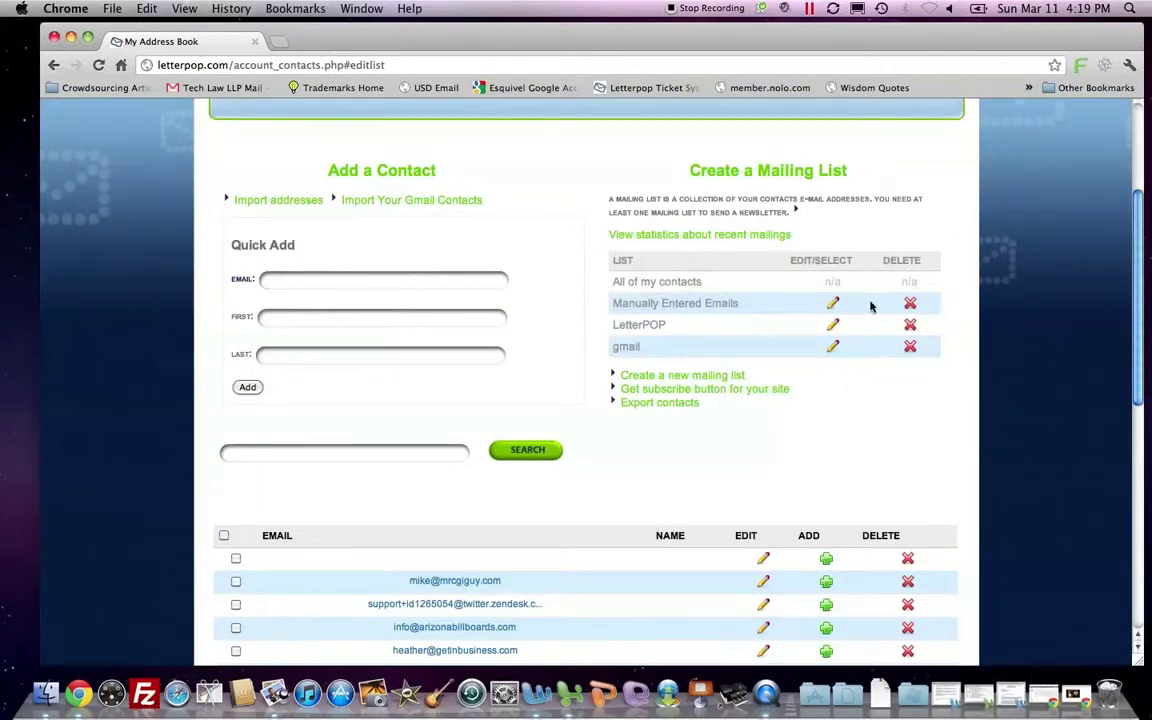
Add two more address-book contacts to 'Manually Entered Emails', bringing it to three addresses.
click(832, 303)
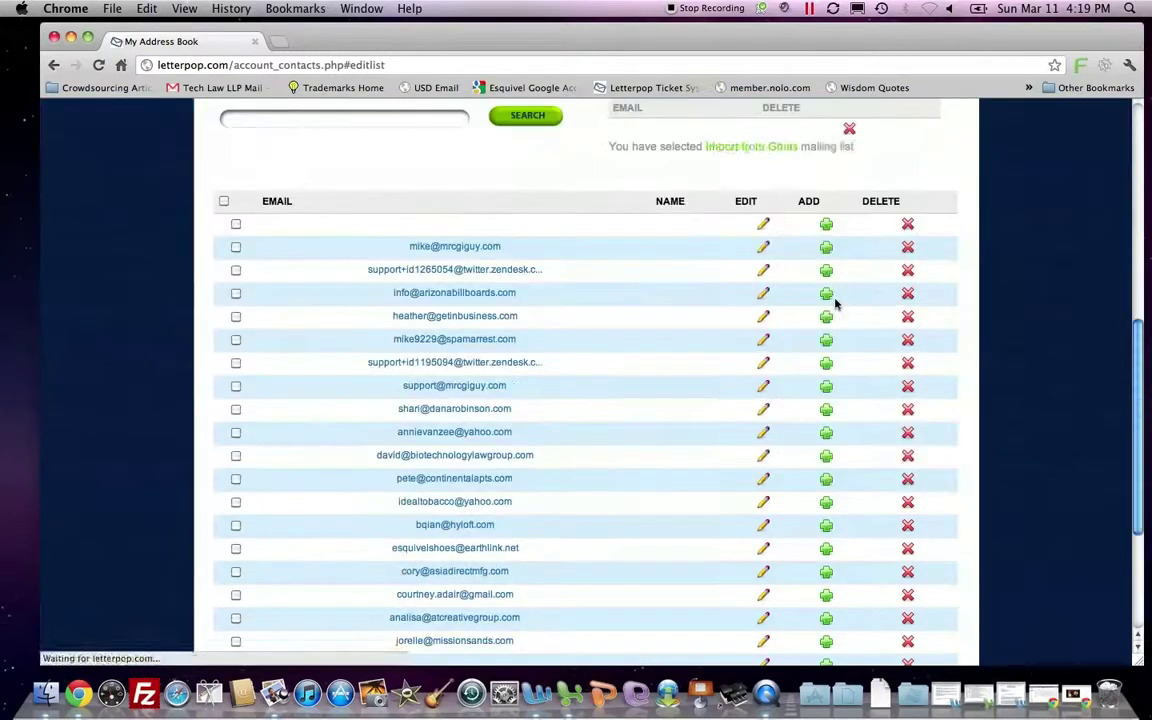
scroll(797, 296, up, 4)
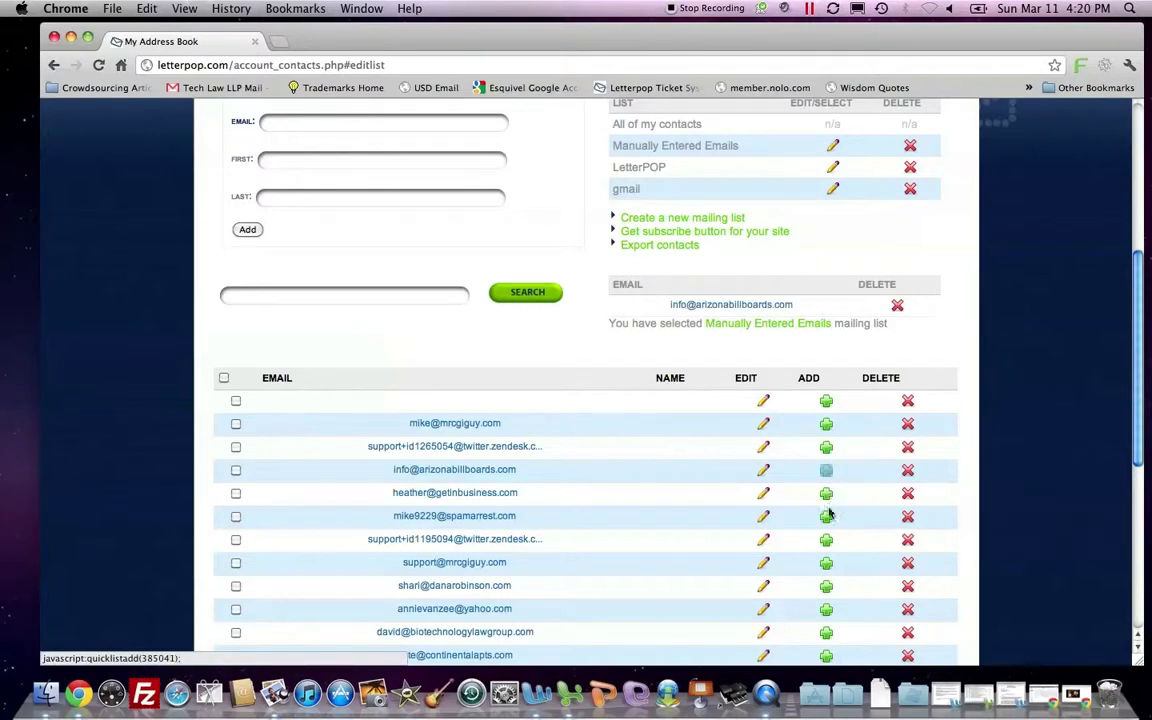
click(826, 515)
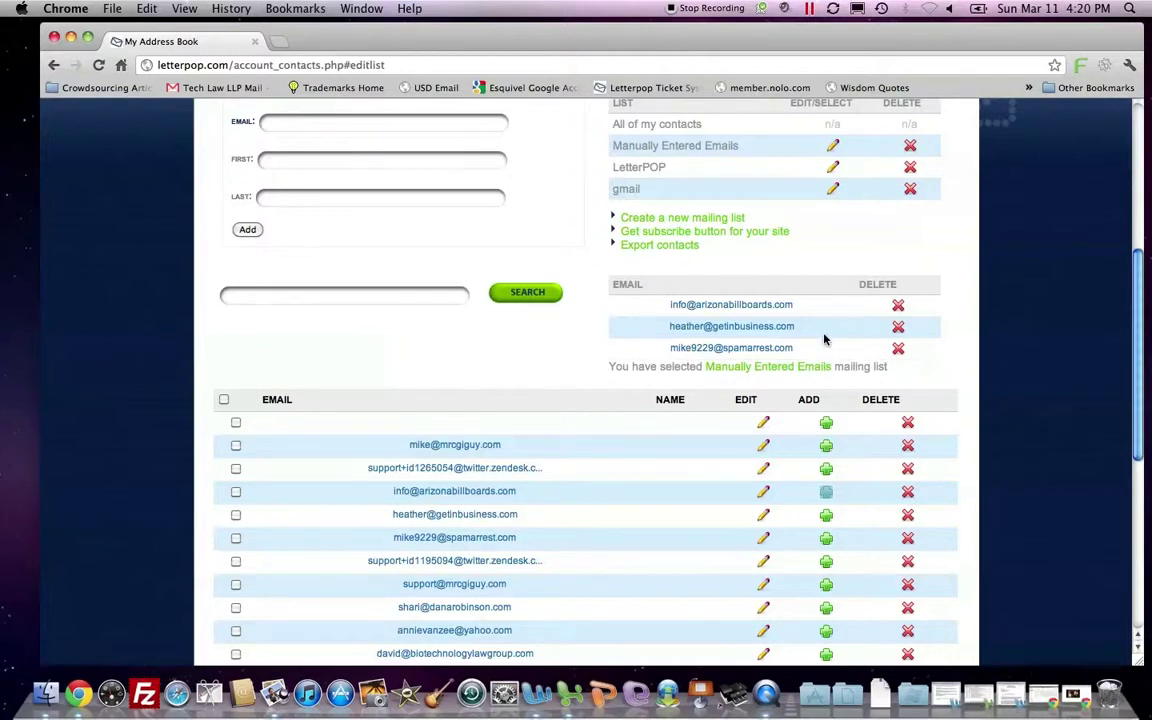
scroll(832, 331, down, 2)
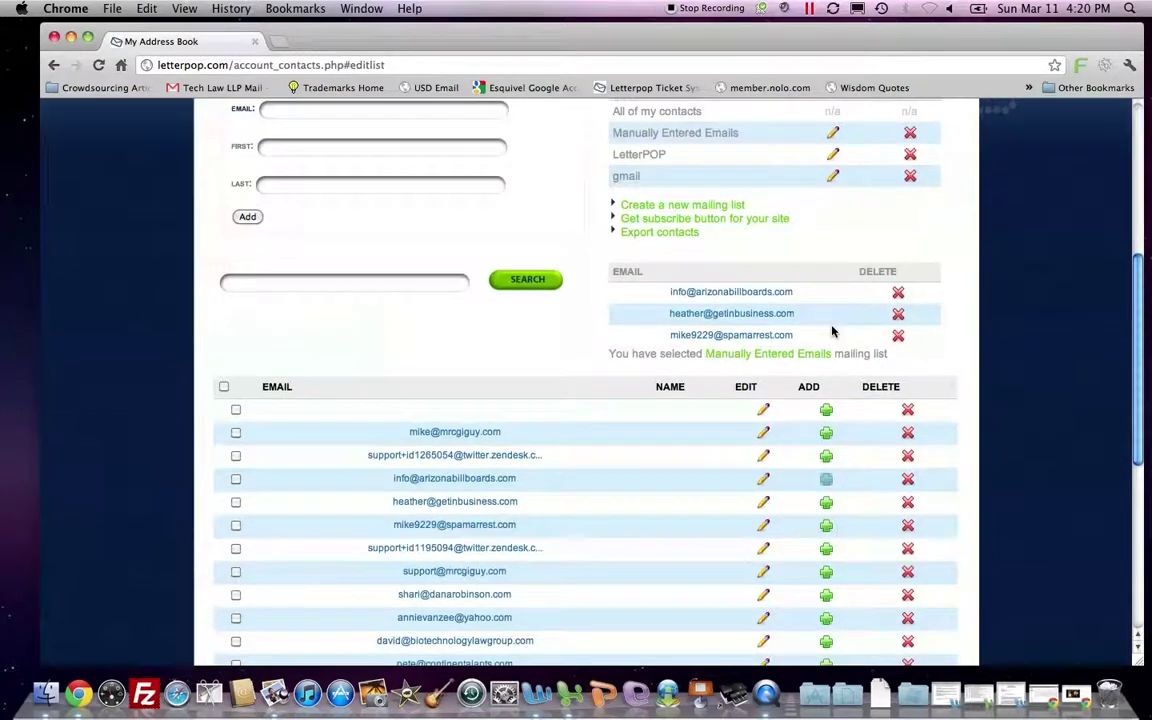
scroll(832, 331, up, 5)
Reopen the Address Book from My Account to show the three remaining mailing lists.
scroll(606, 251, up, 3)
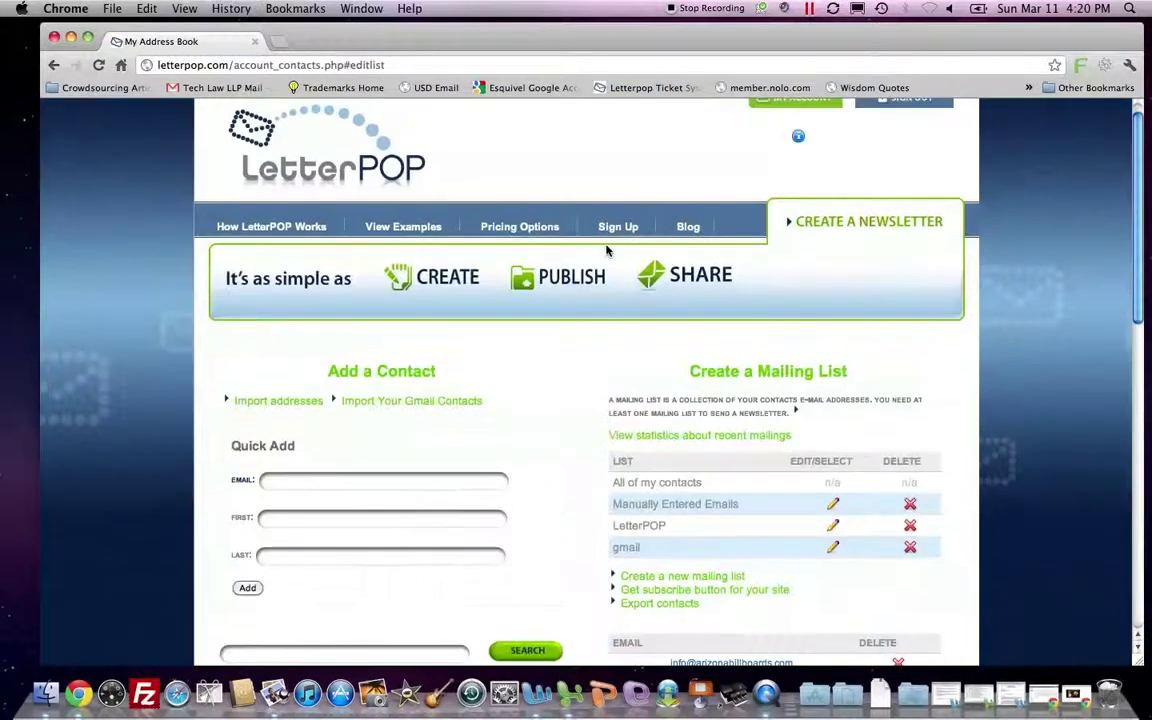
scroll(765, 150, up, 1)
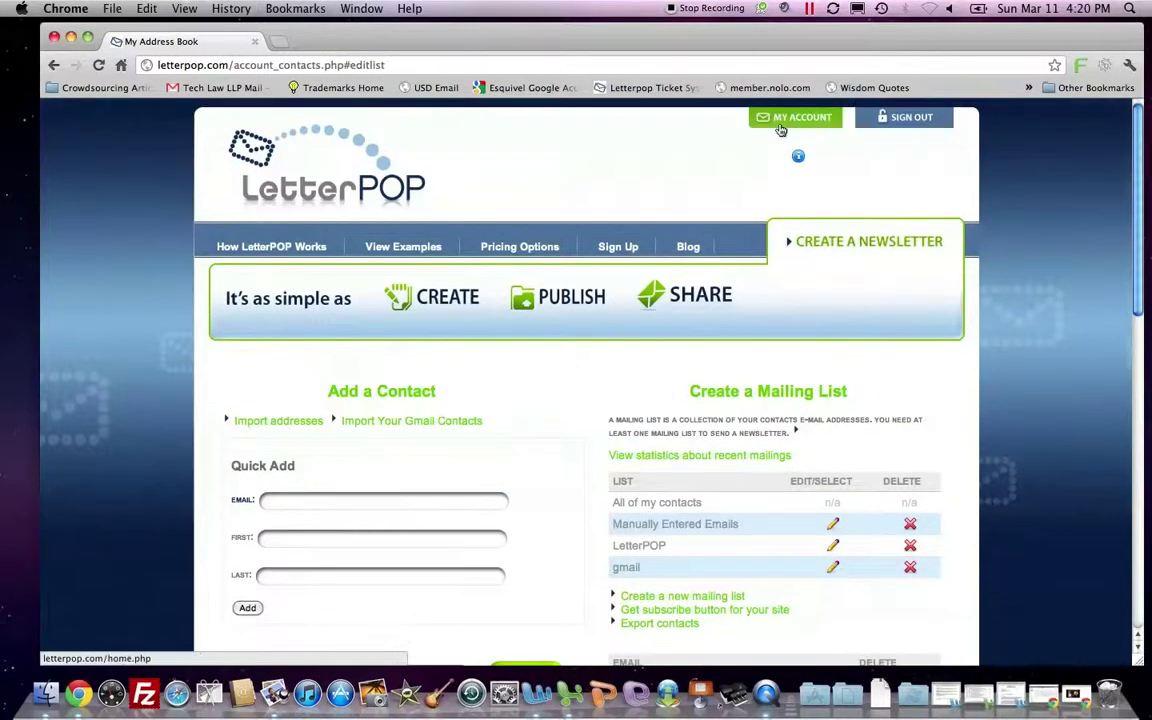
click(783, 121)
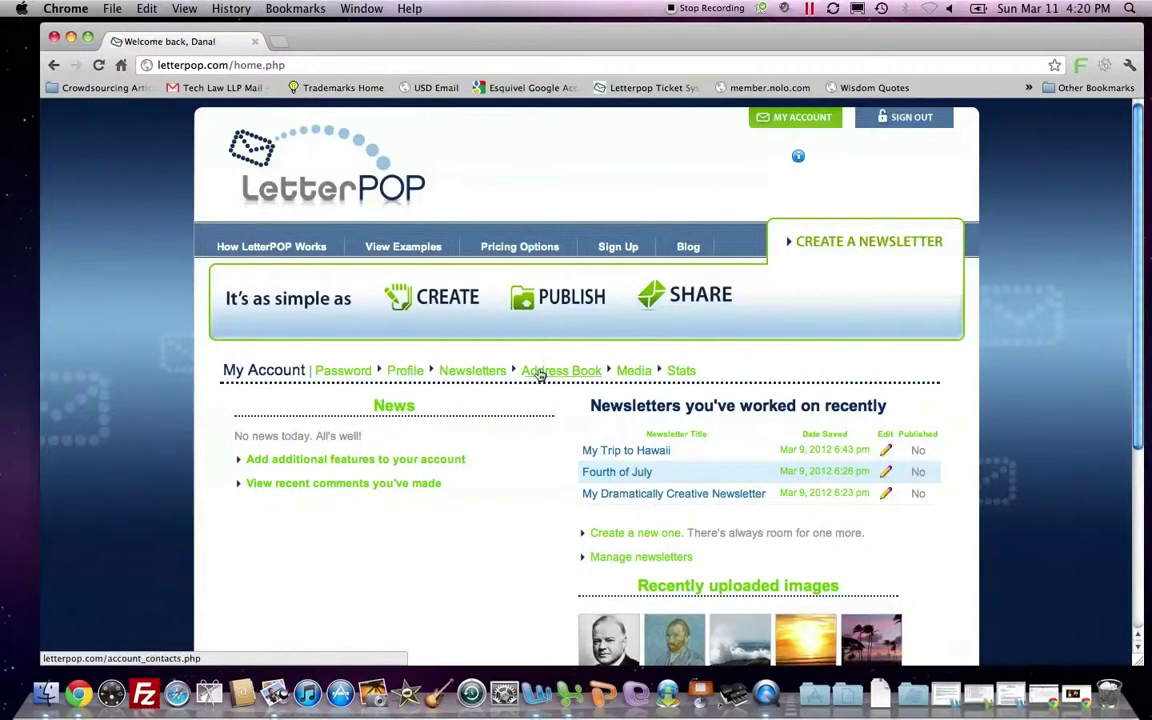
click(540, 374)
scroll(567, 441, down, 3)
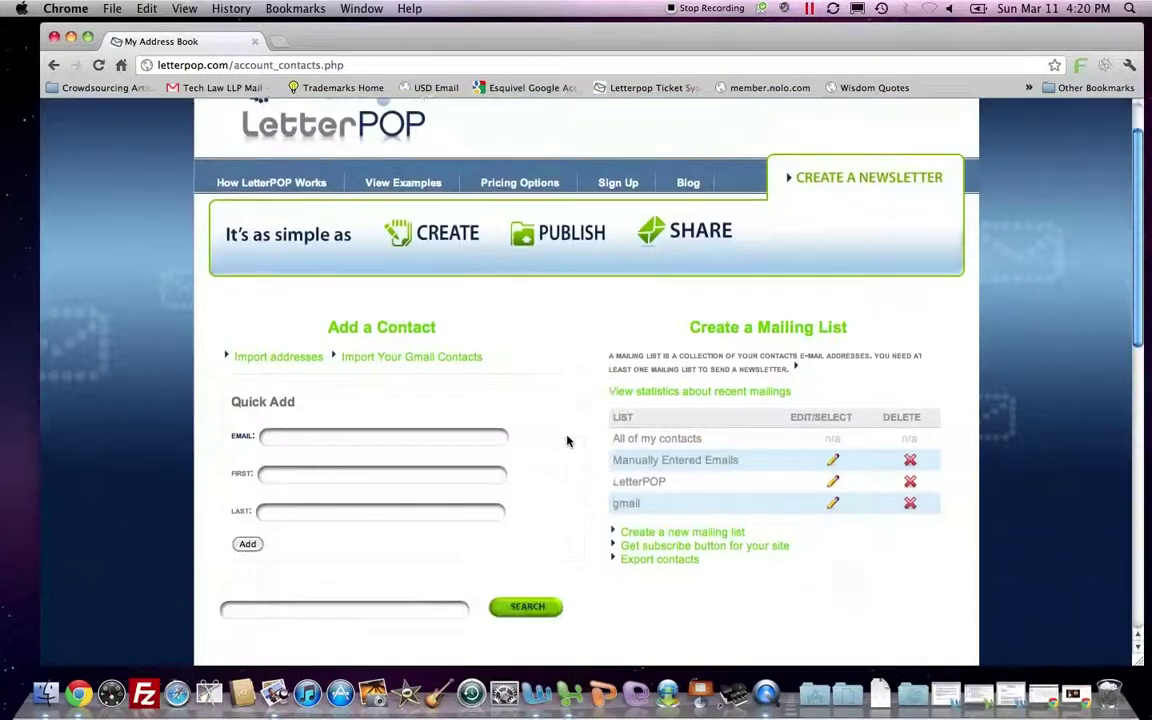